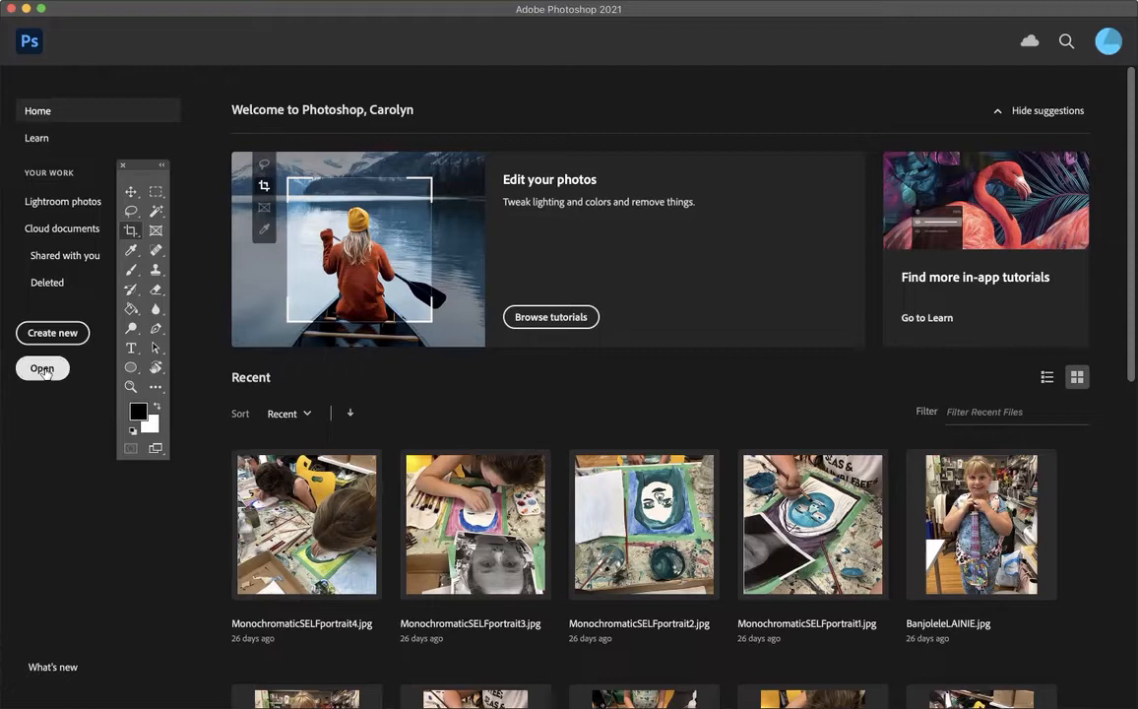
Step: Open Hair CLOSE CROP example.jpg from the Desktop folder and switch to the Move tool
click(42, 369)
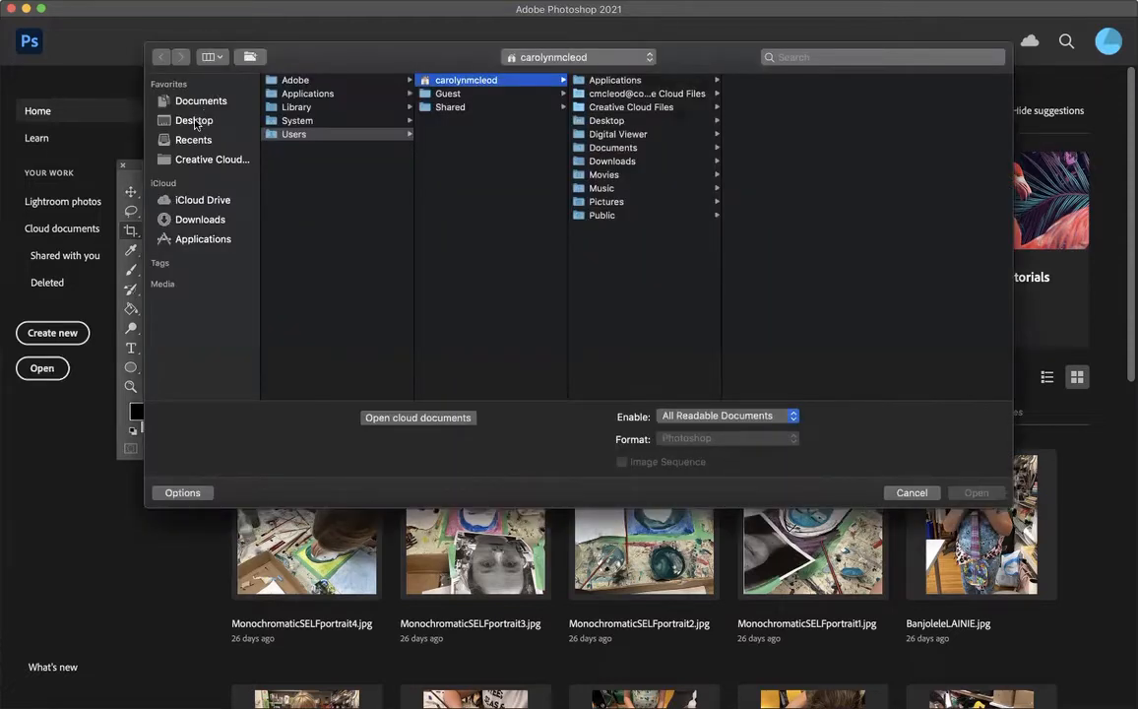
click(194, 121)
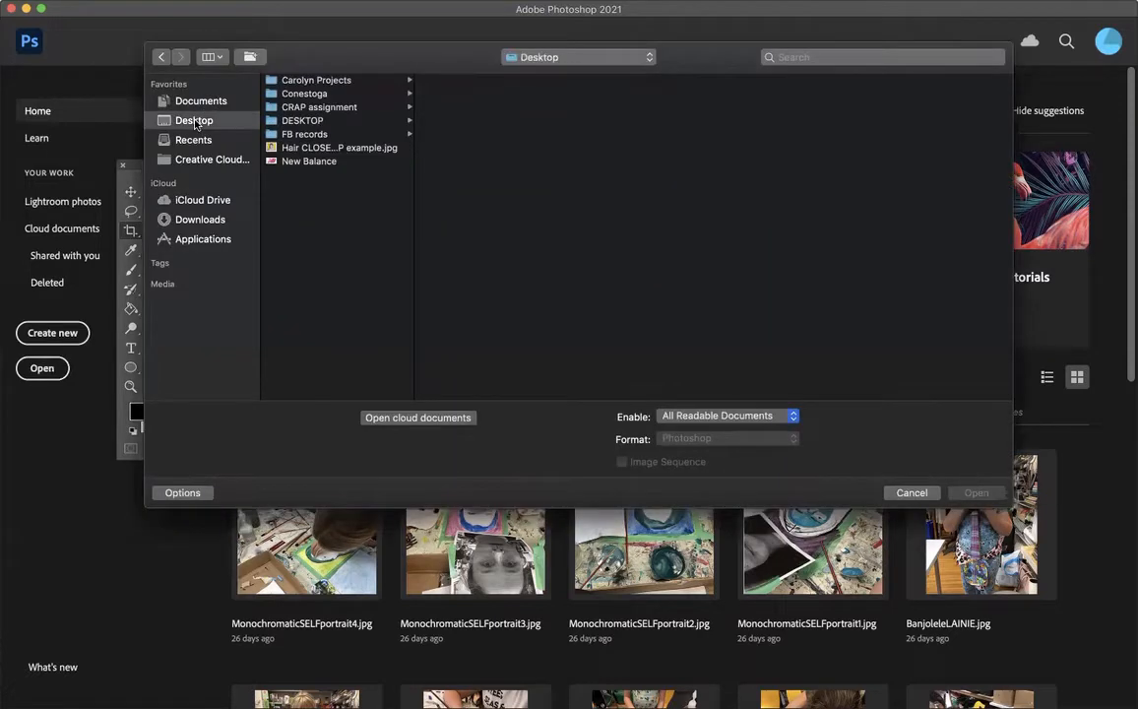
click(301, 148)
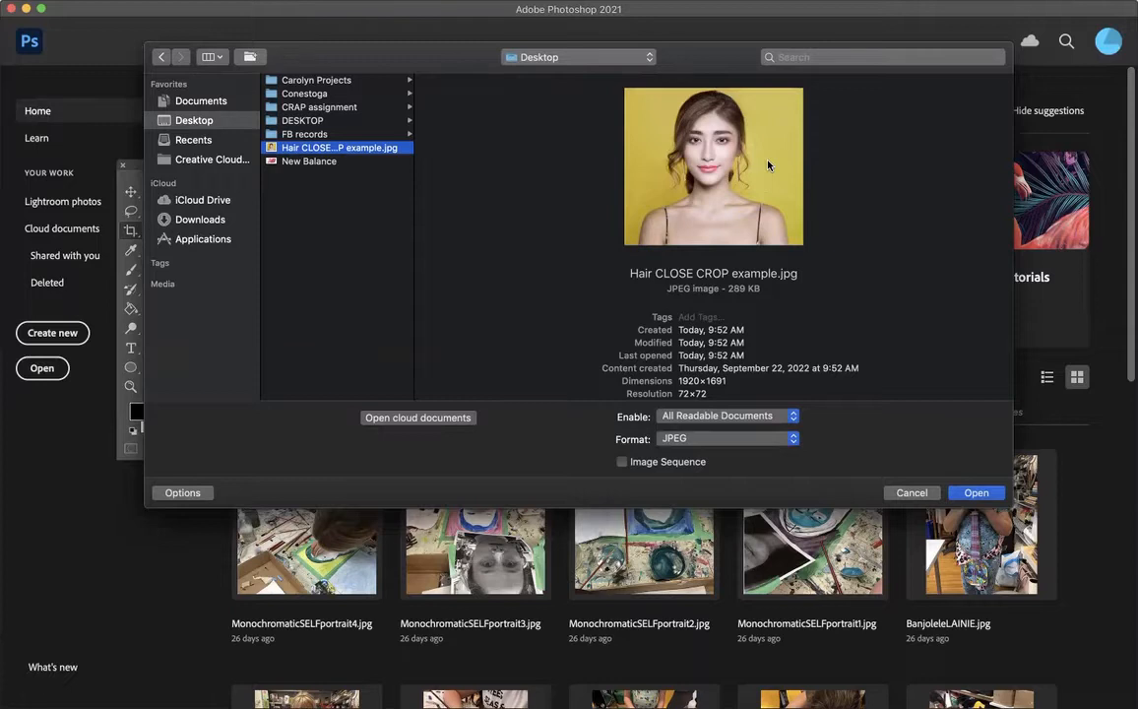
click(976, 493)
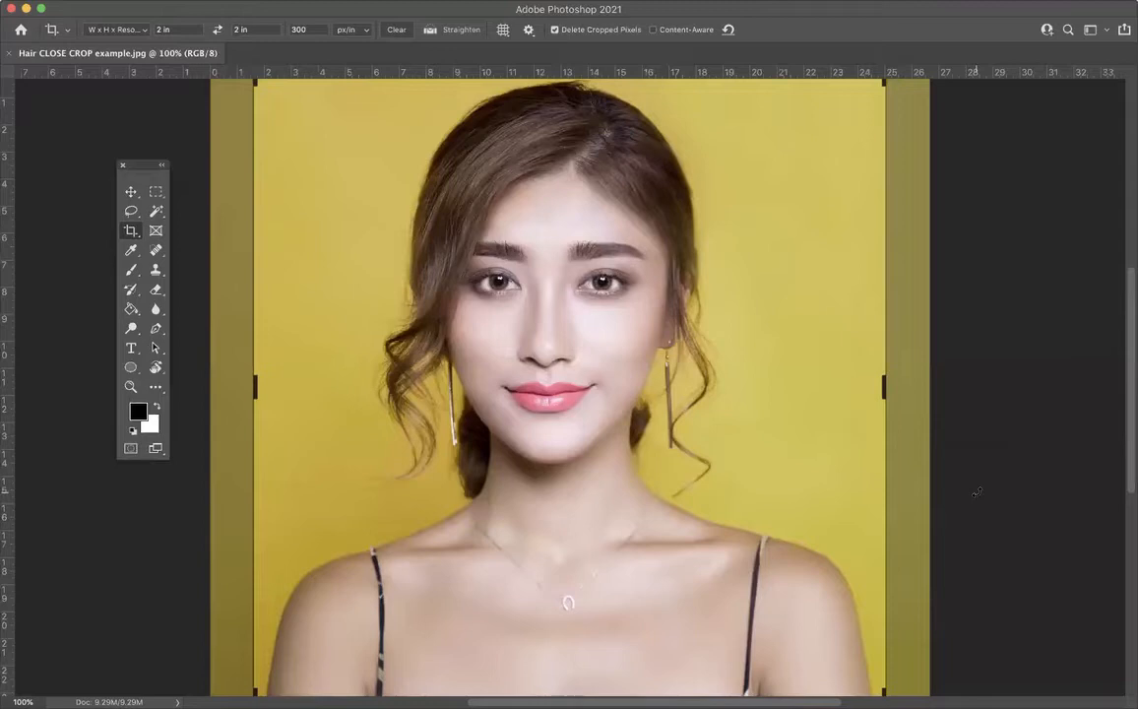
click(131, 191)
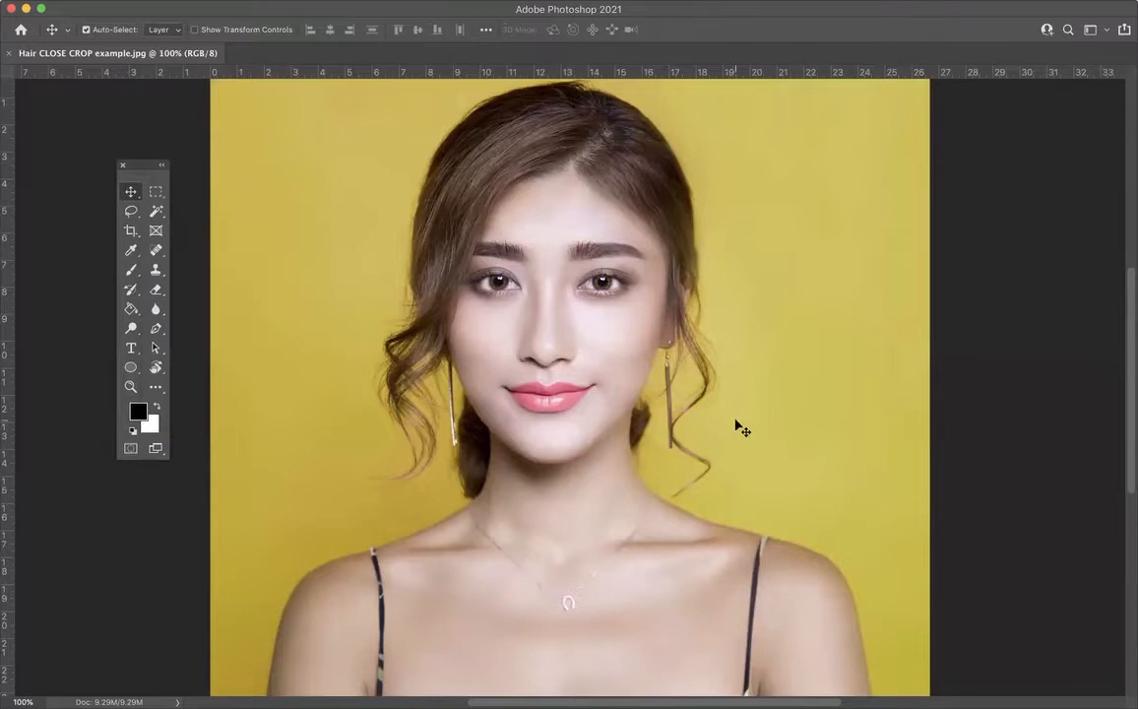
Step: Reposition the floating toolbox beside the photo and switch it between single-column and double-column layouts
drag(149, 167, 137, 125)
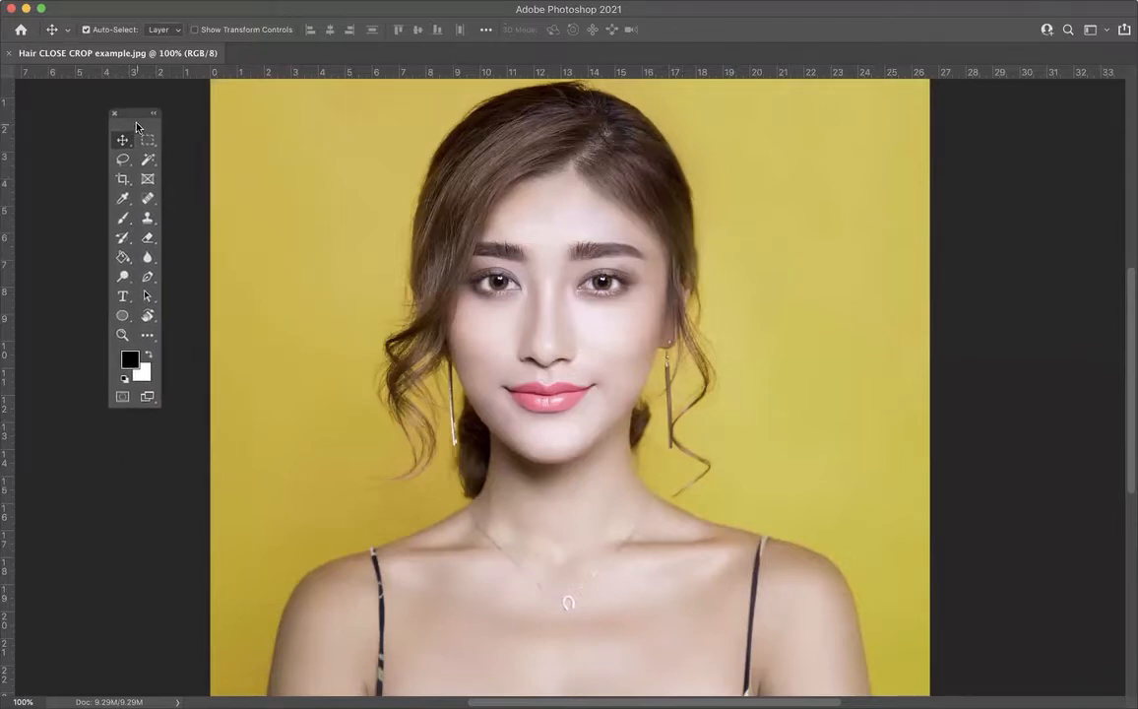
click(153, 115)
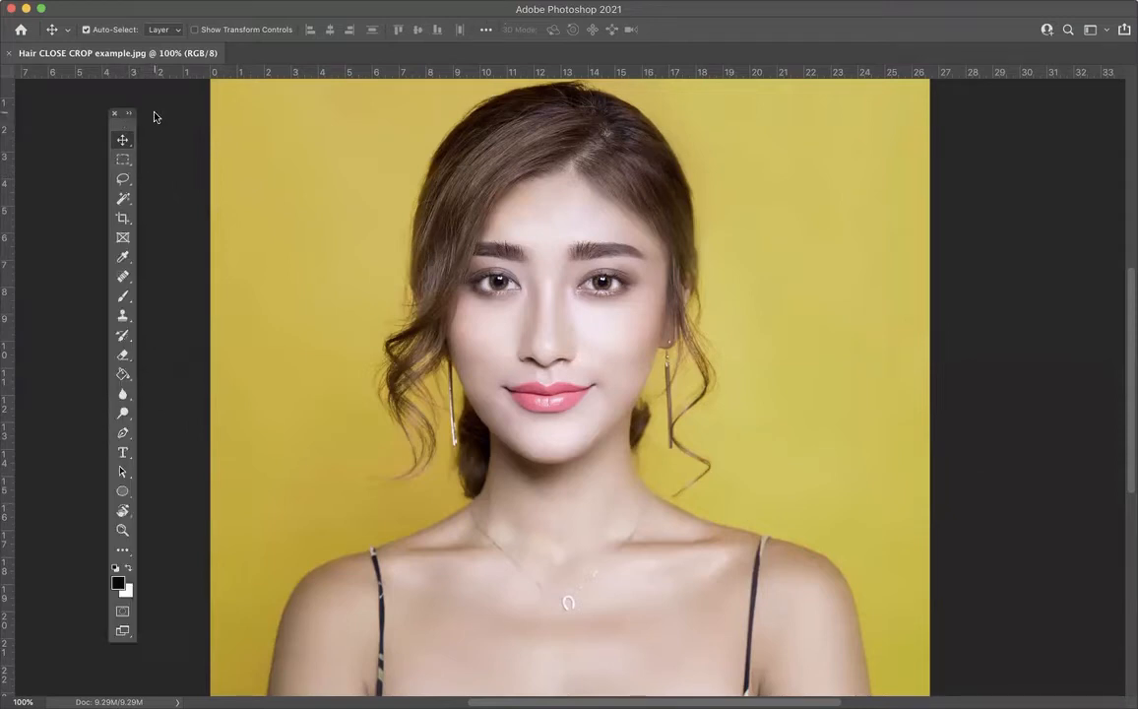
click(129, 115)
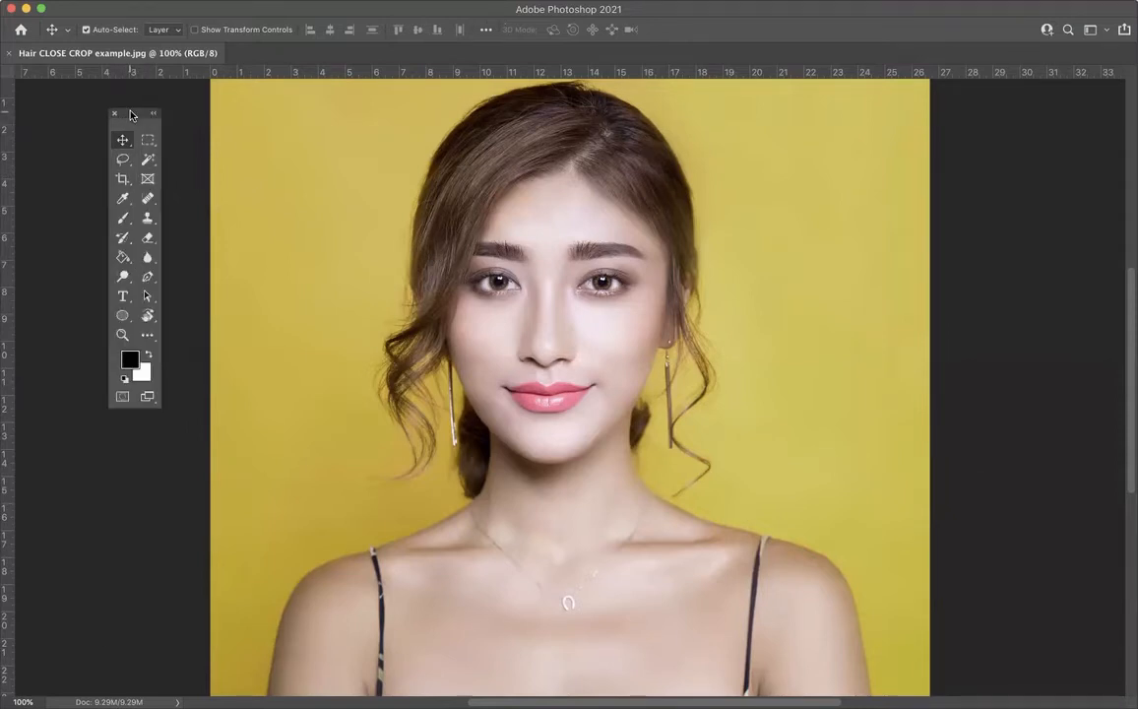
click(154, 115)
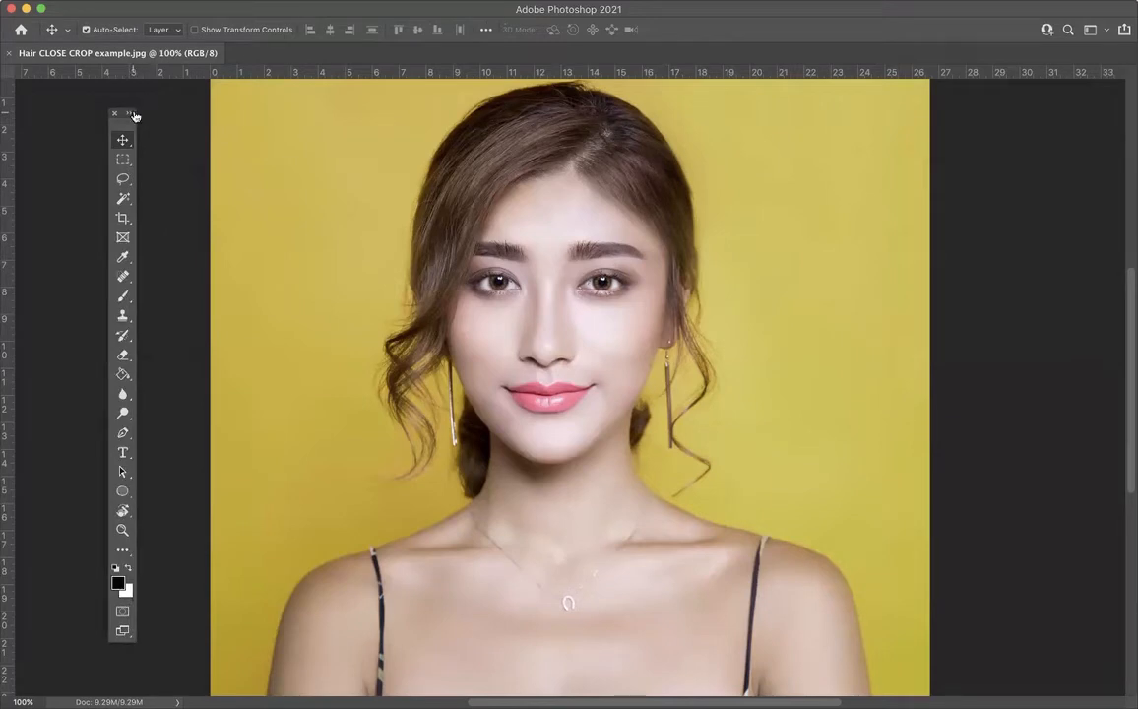
click(128, 115)
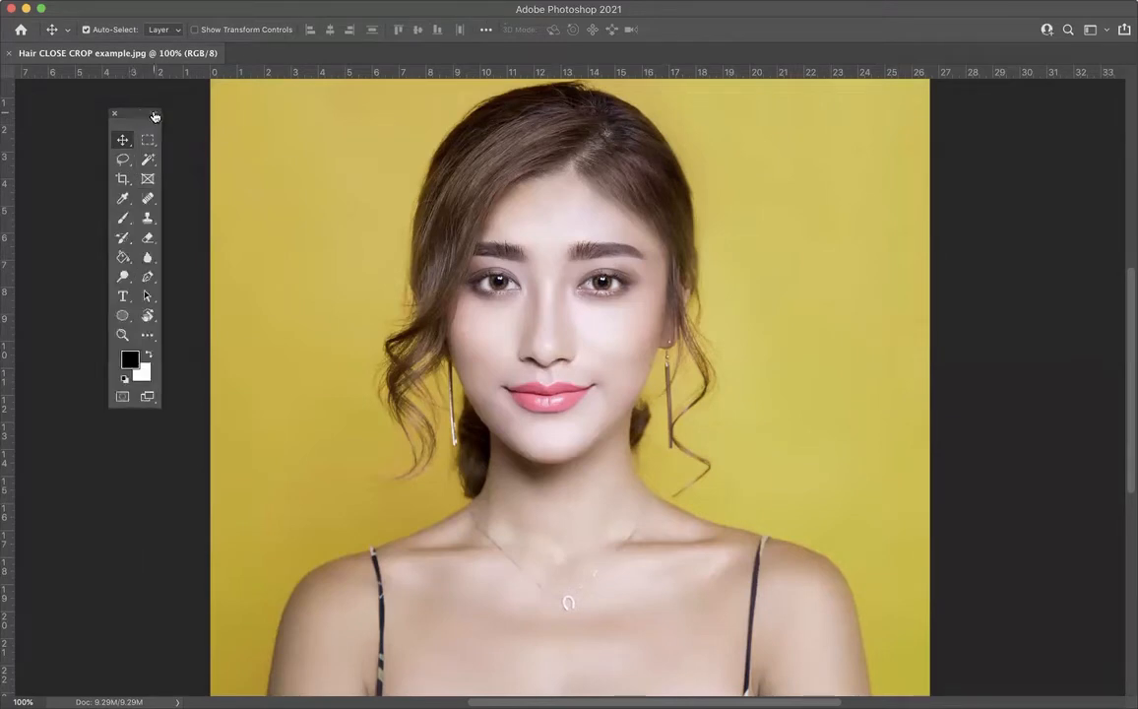
click(153, 116)
click(130, 115)
drag(138, 112, 147, 104)
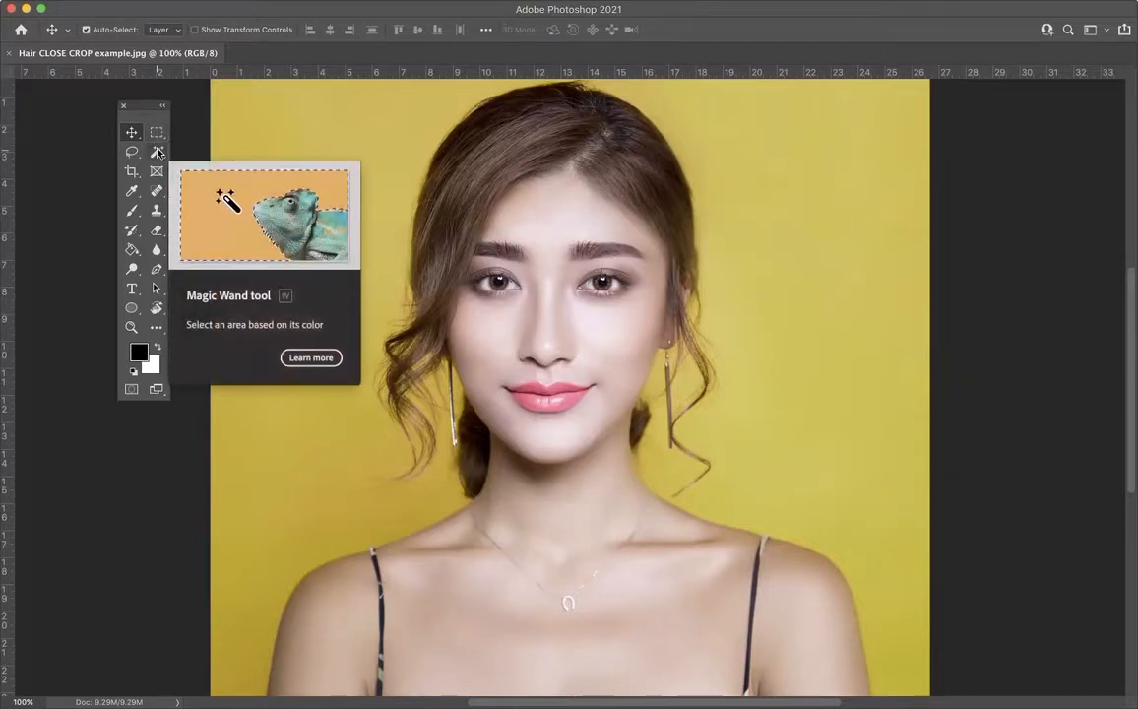
Step: Activate the Magic Wand tool, view its related selection tools, and shift the toolbox closer to the photo
click(158, 152)
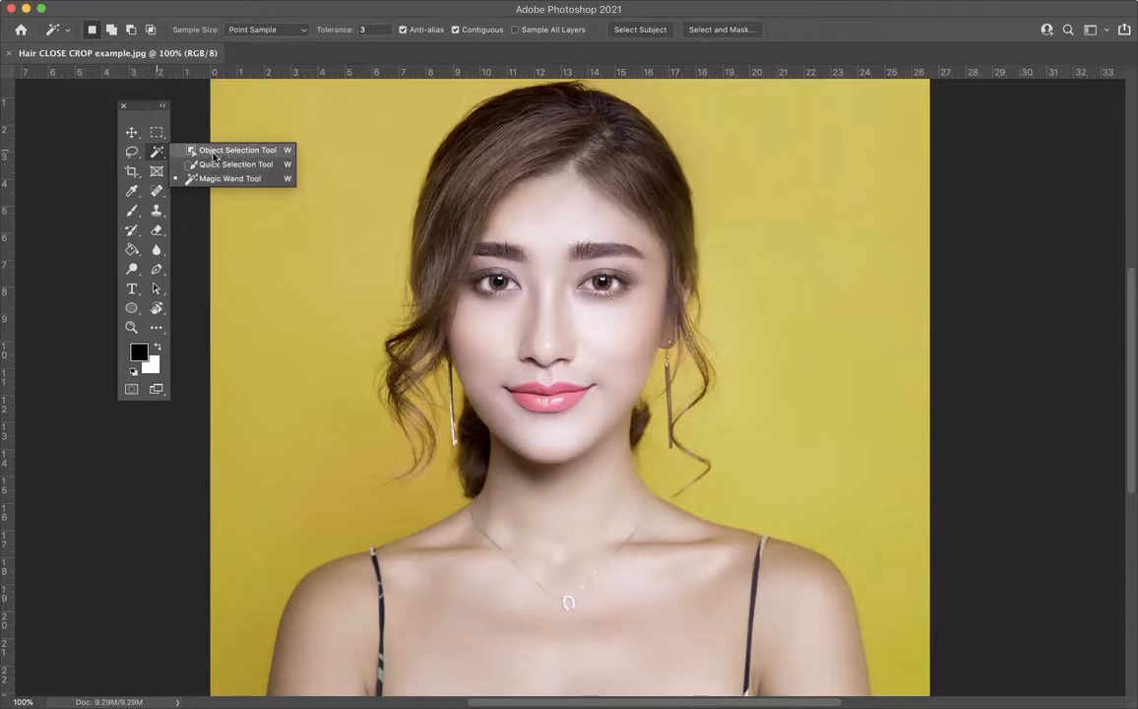
click(159, 155)
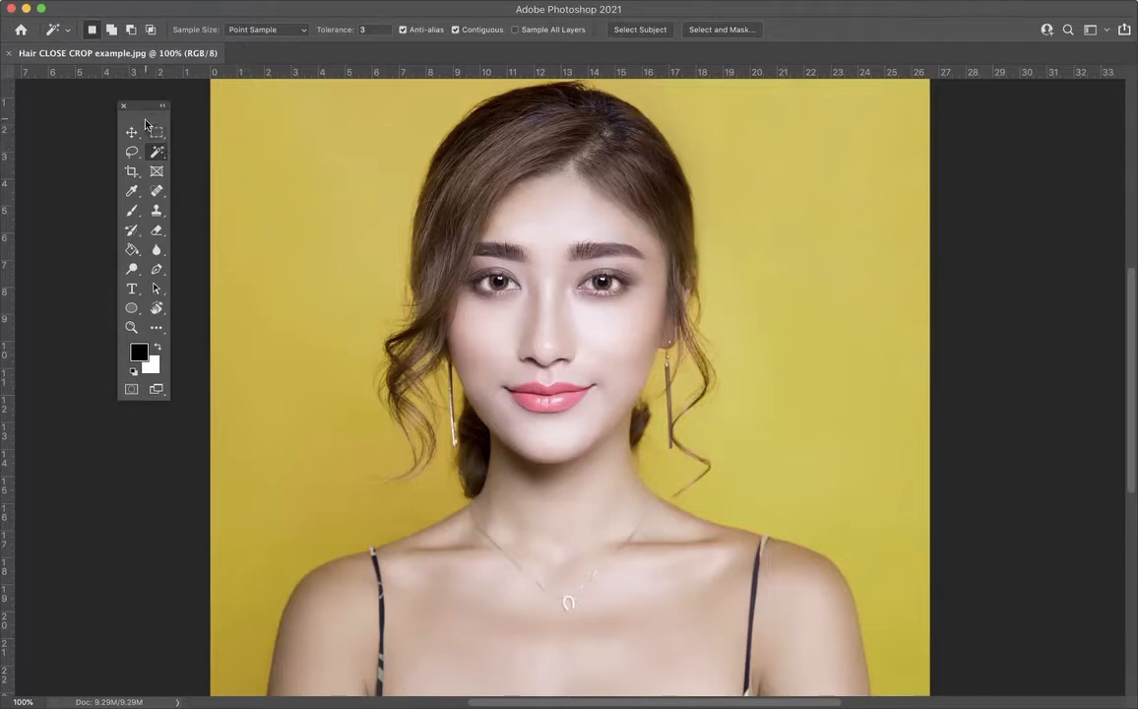
drag(141, 105, 166, 120)
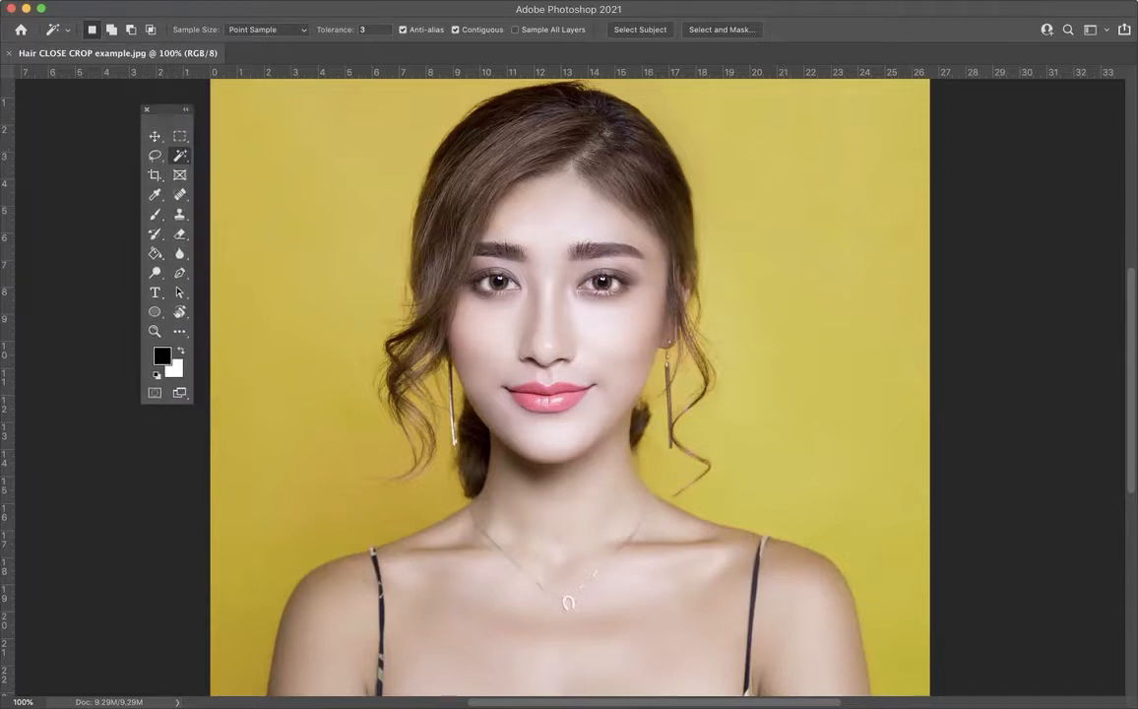
click(474, 0)
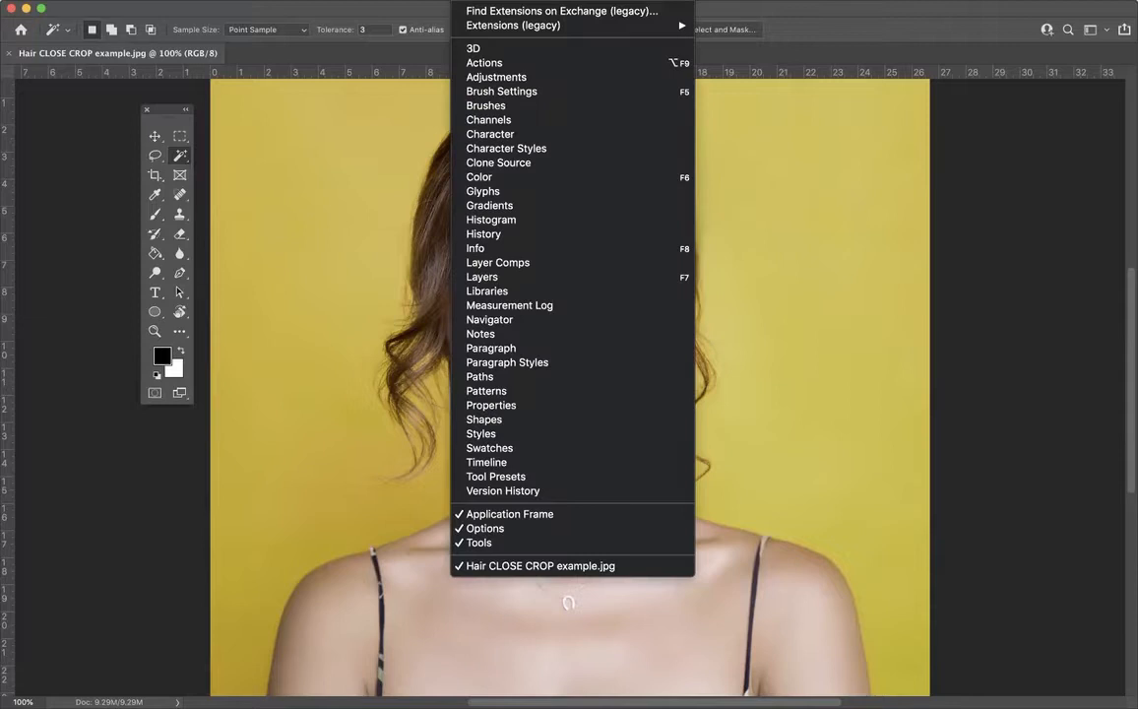
click(508, 408)
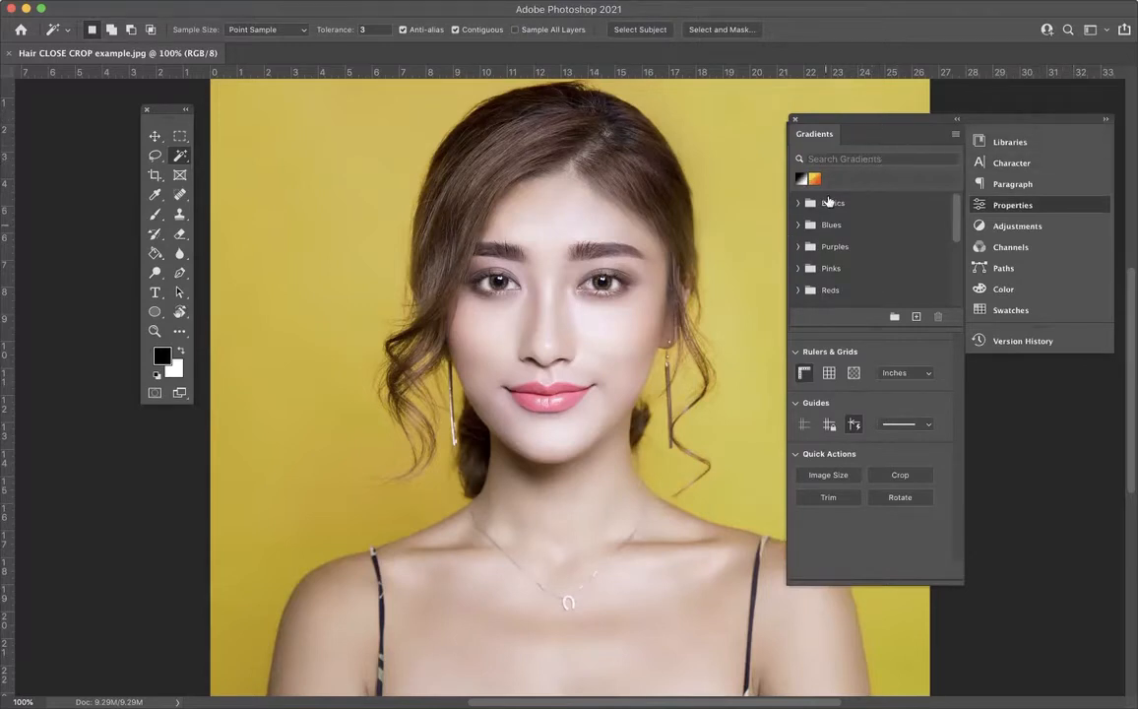
click(795, 118)
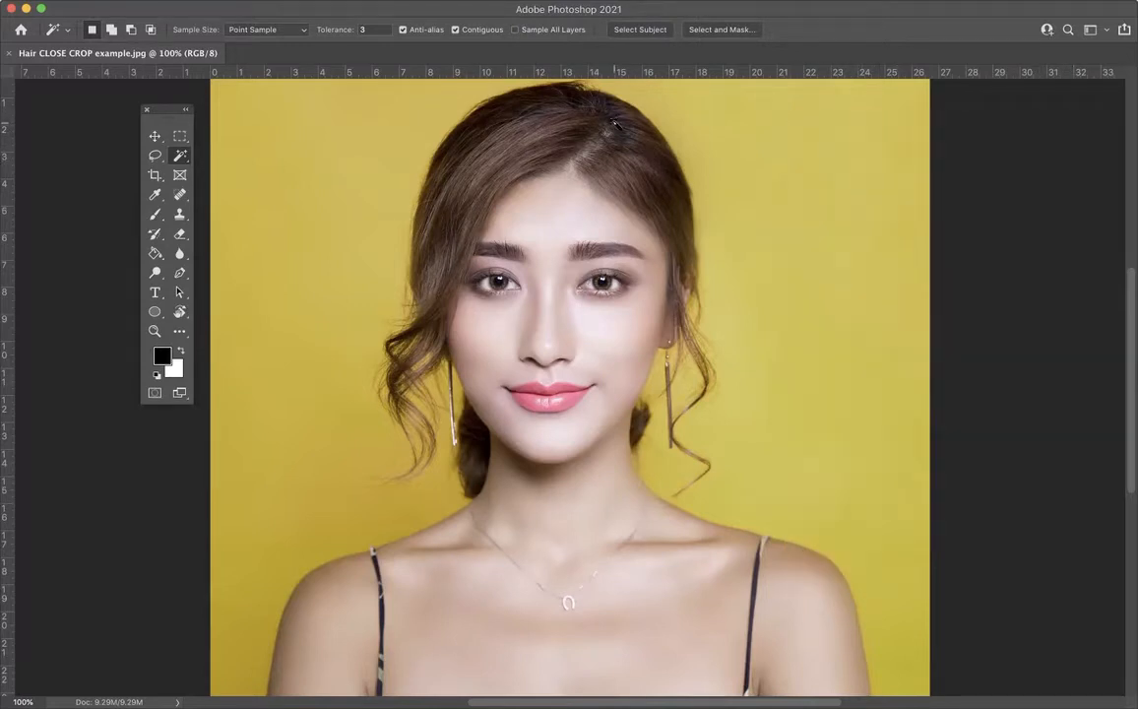
Step: Show the Properties panel, collapse the Gradients group, and move the panel group off the photo with Properties expanded
click(476, 1)
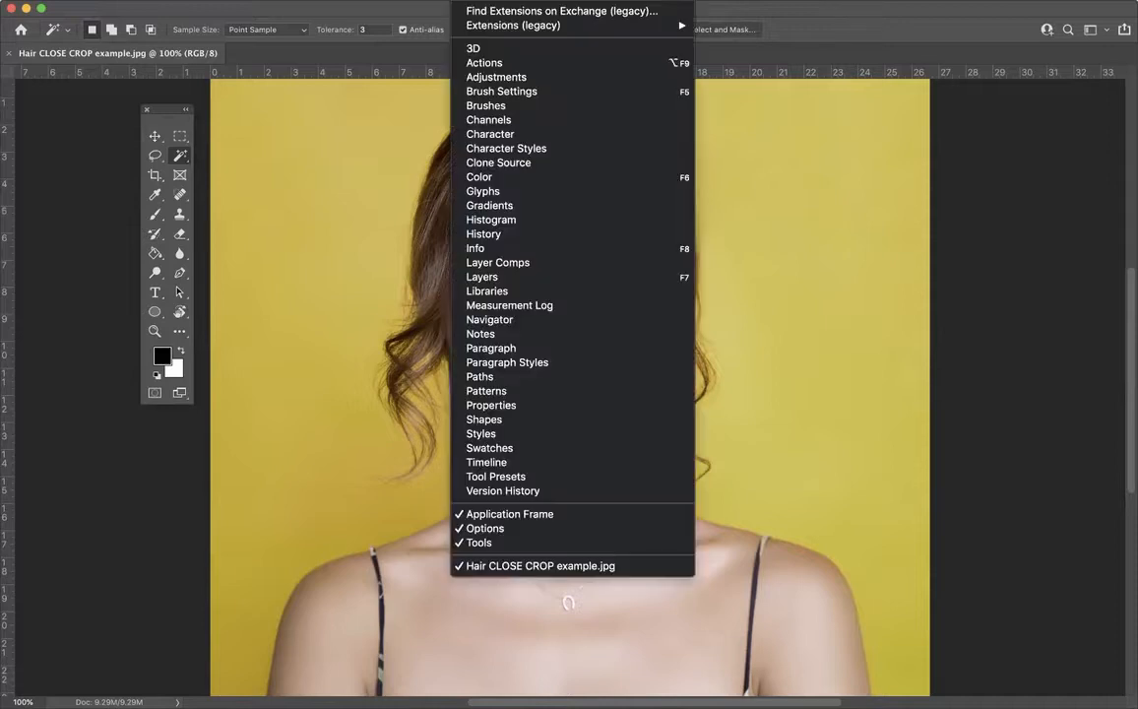
click(496, 407)
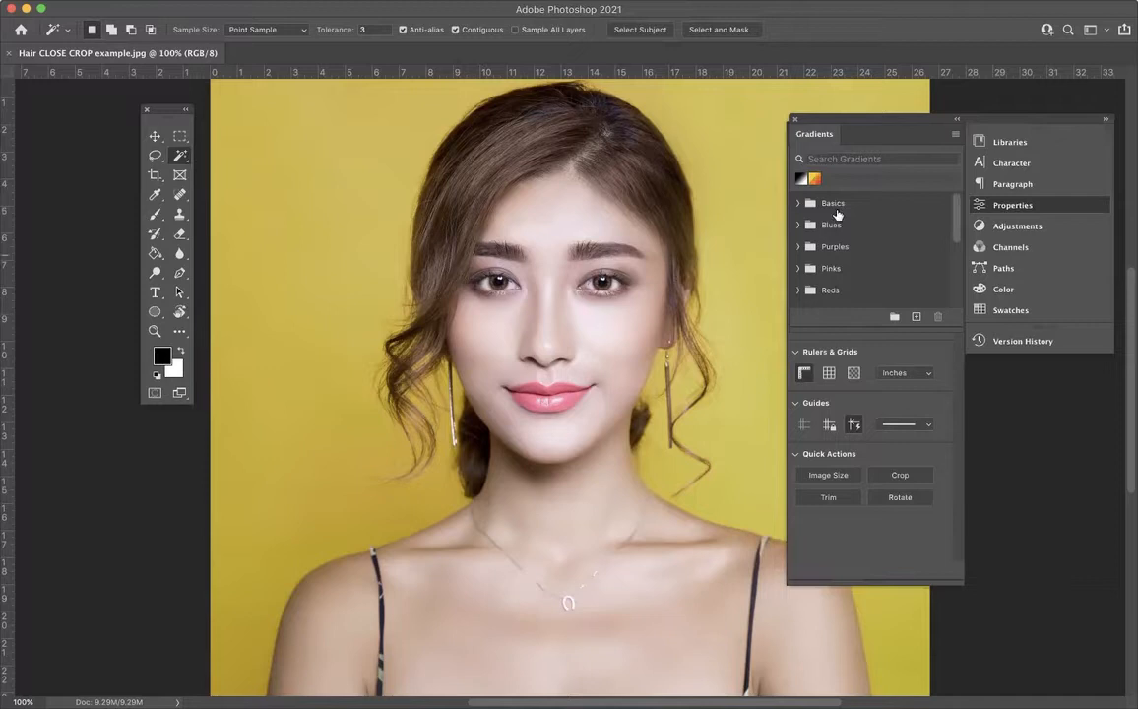
click(956, 118)
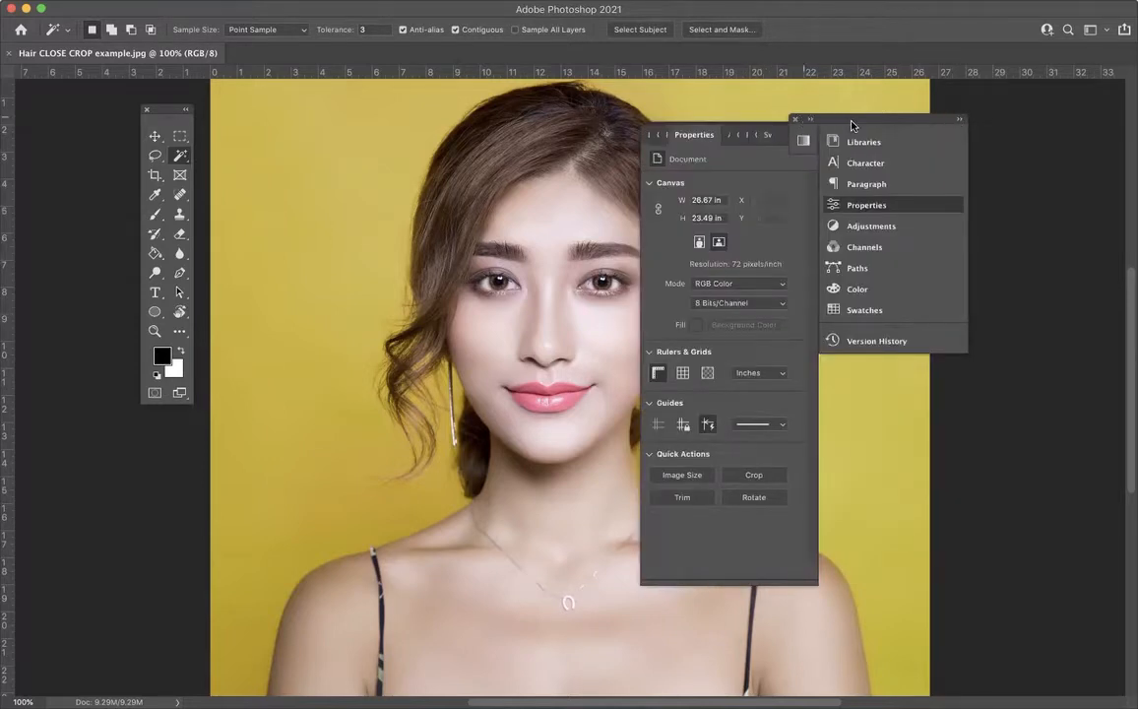
drag(860, 119, 1019, 94)
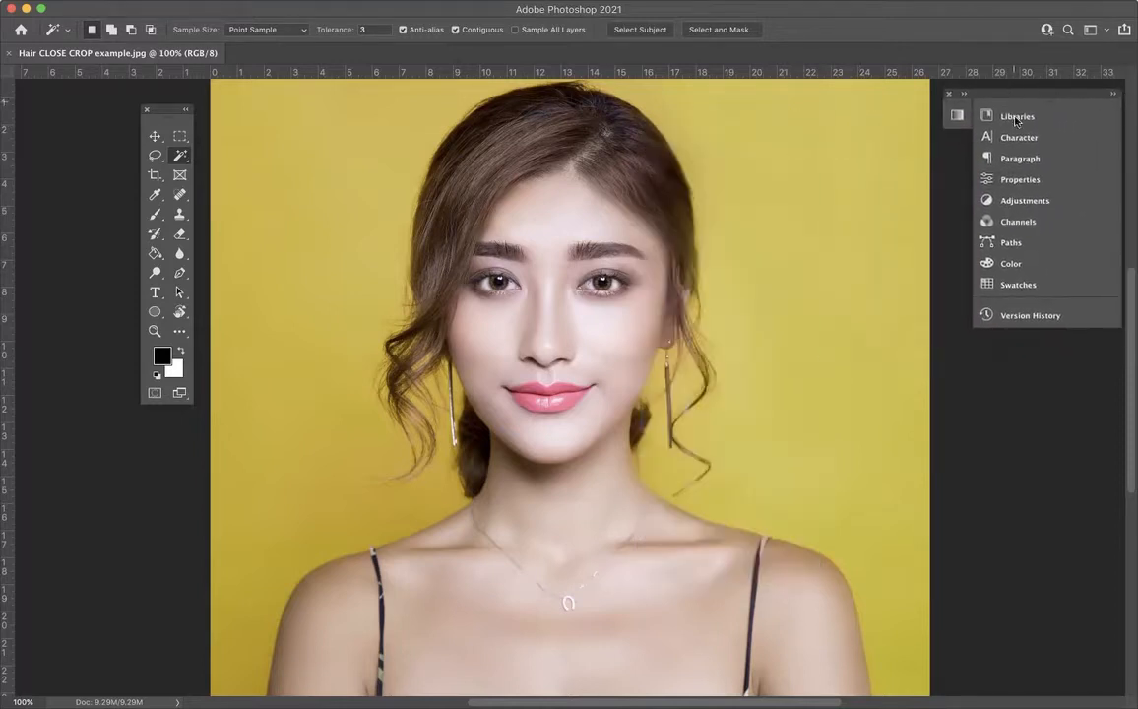
click(1020, 181)
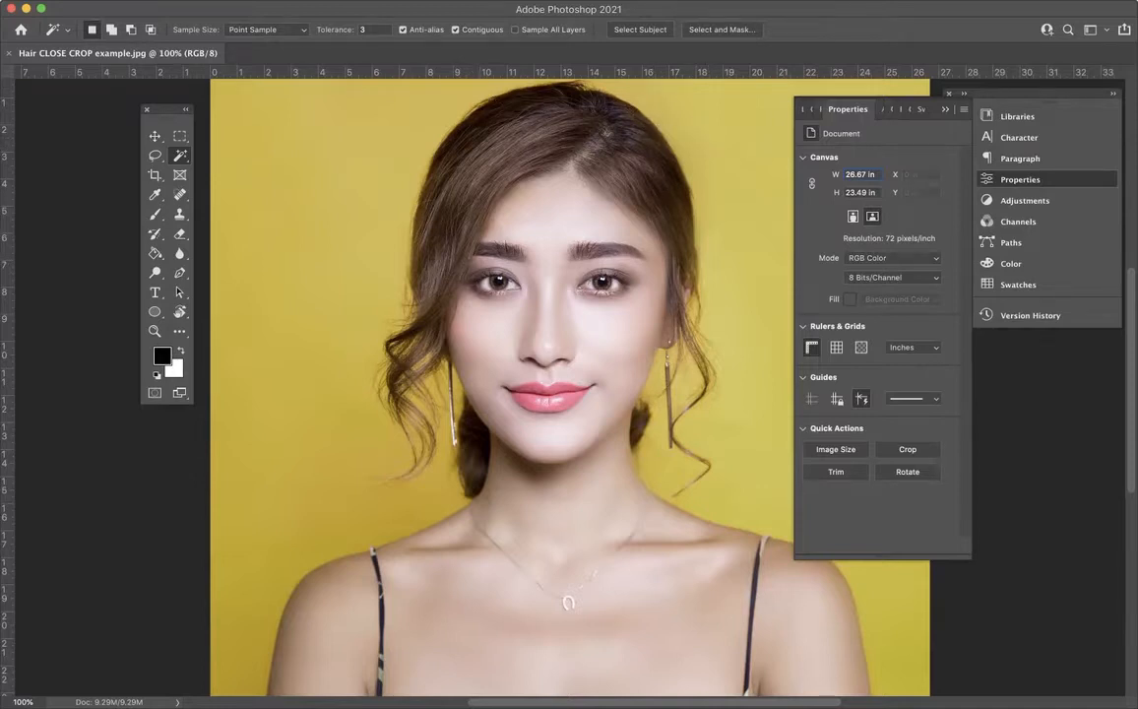
Step: Show the History panel and place it beside the panel list, over the Properties panel
click(475, 2)
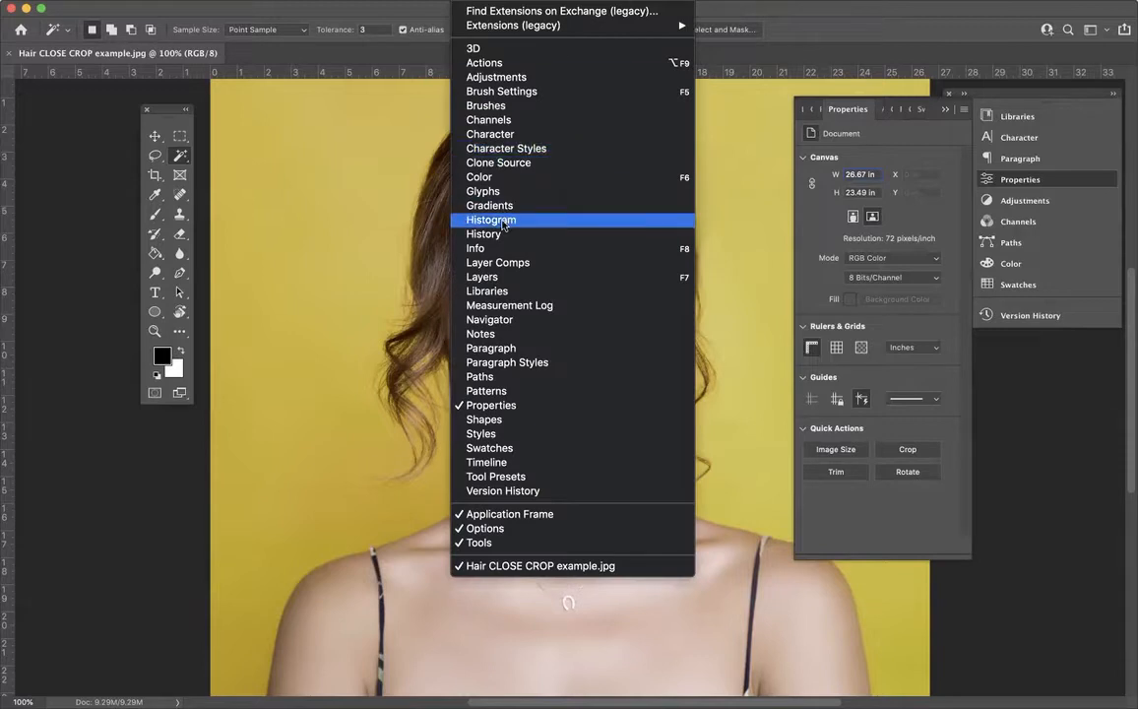
click(499, 234)
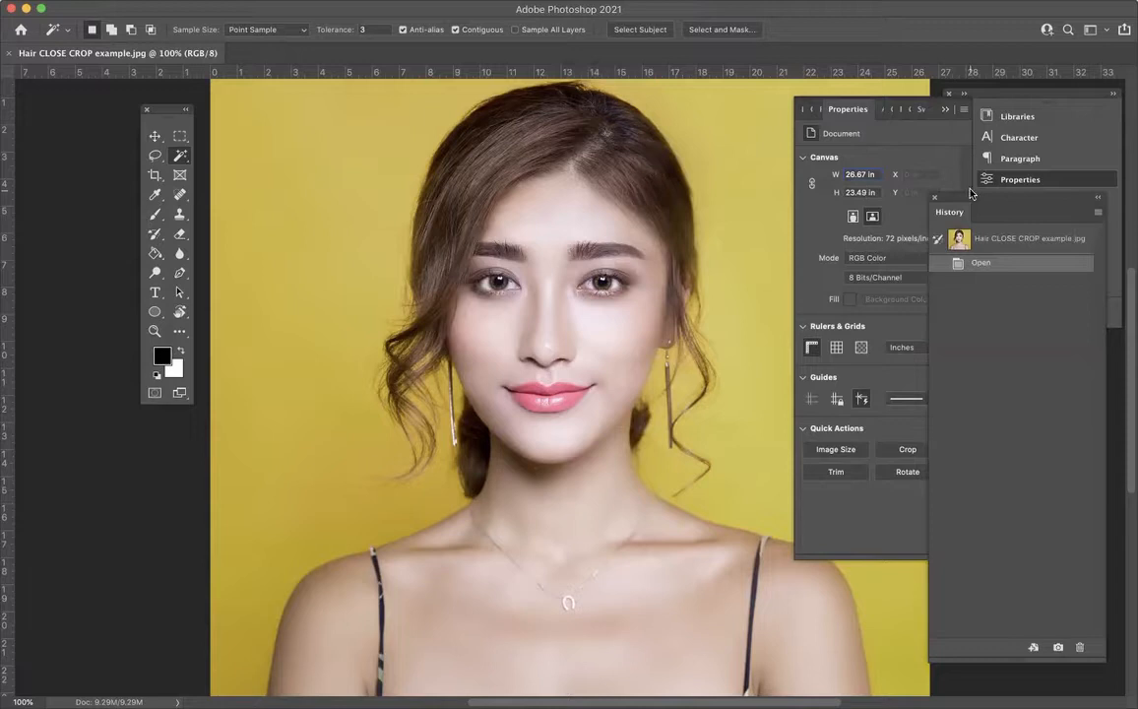
drag(973, 200, 870, 94)
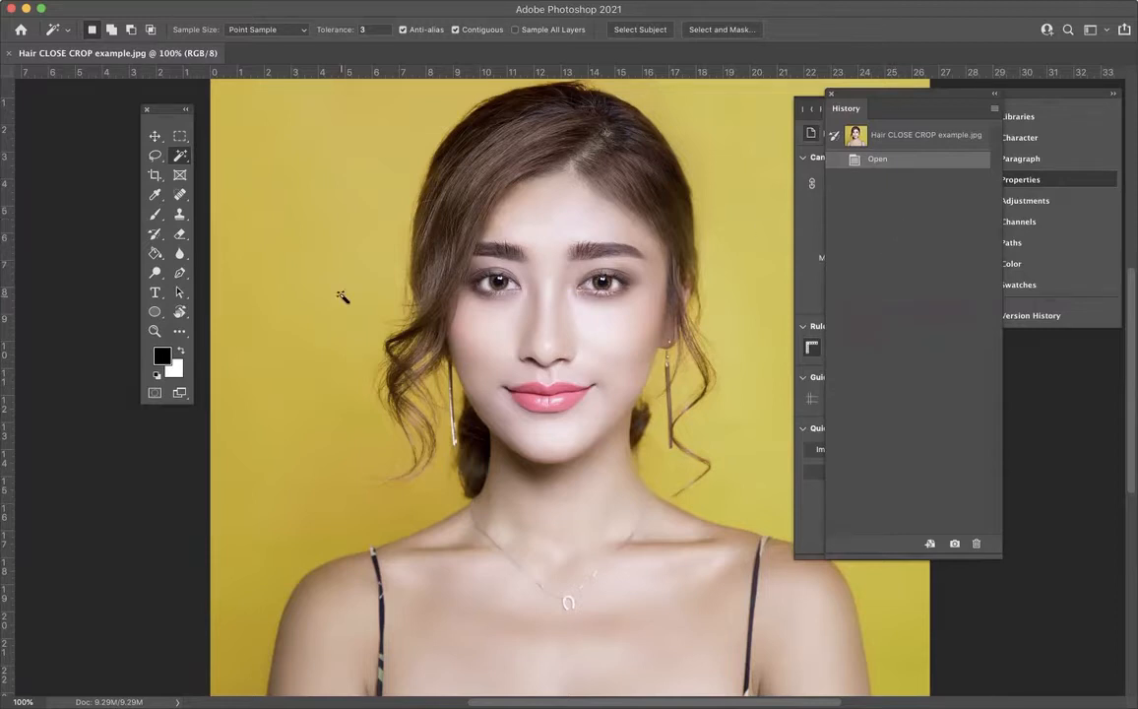
Step: Move the toolbox onto the photo and draw a rectangular marquee from the hair parting past the earring at lip height
drag(164, 112, 294, 117)
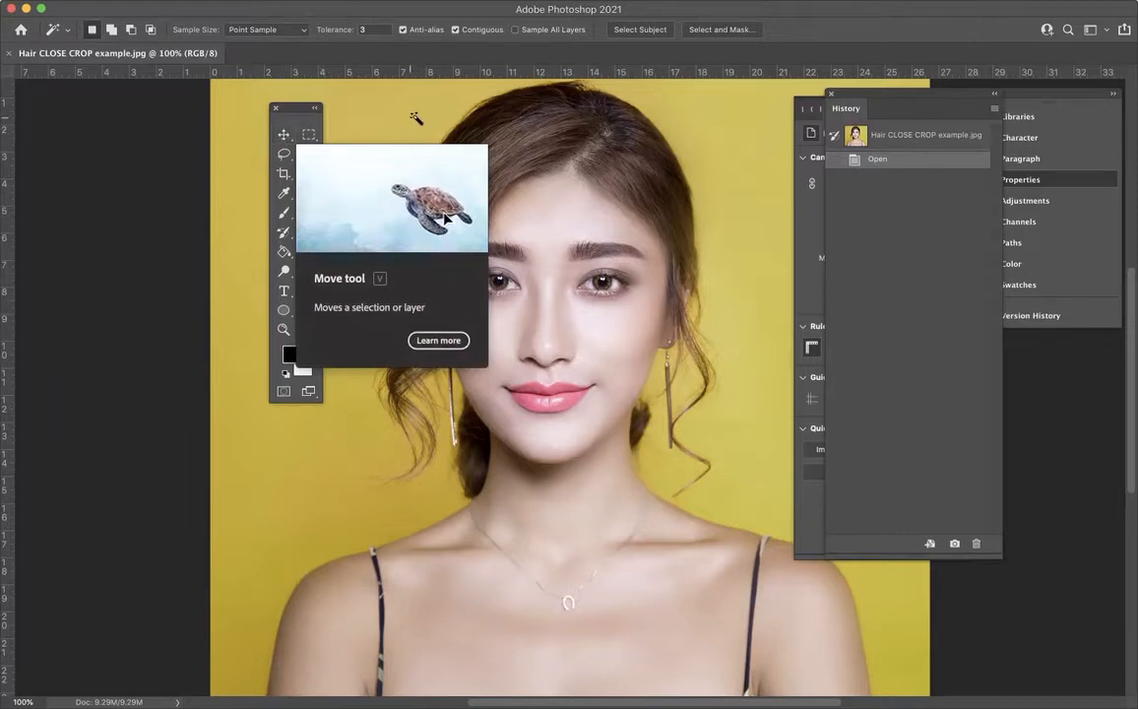
click(308, 134)
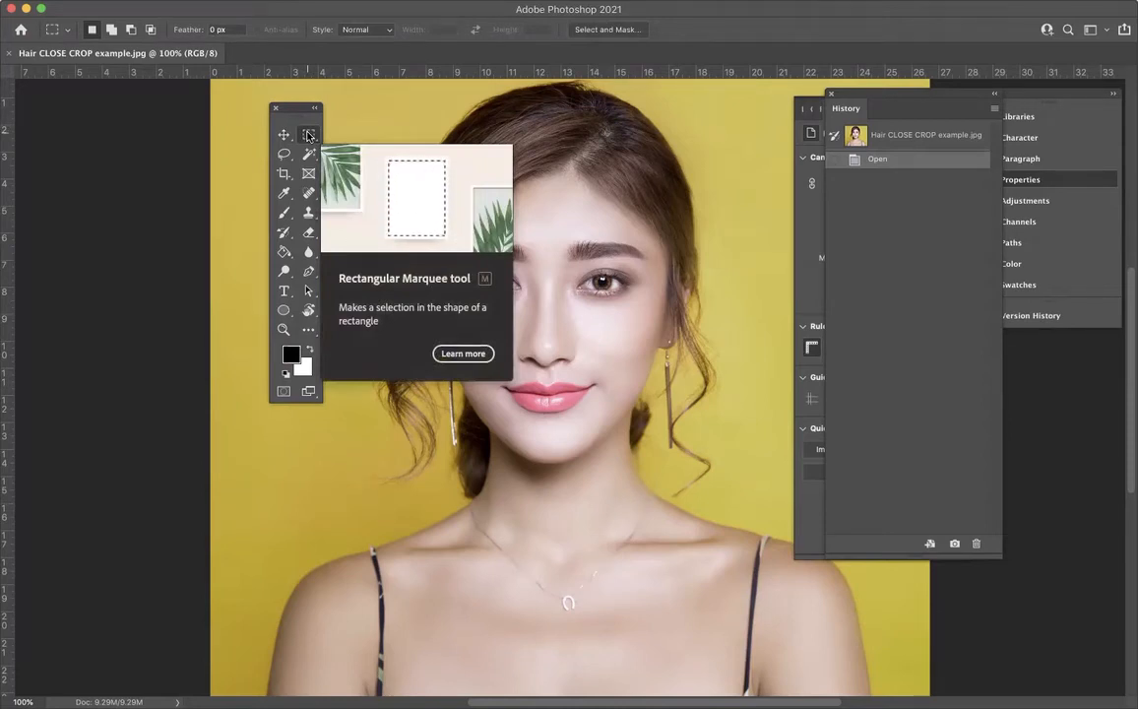
drag(549, 126, 705, 406)
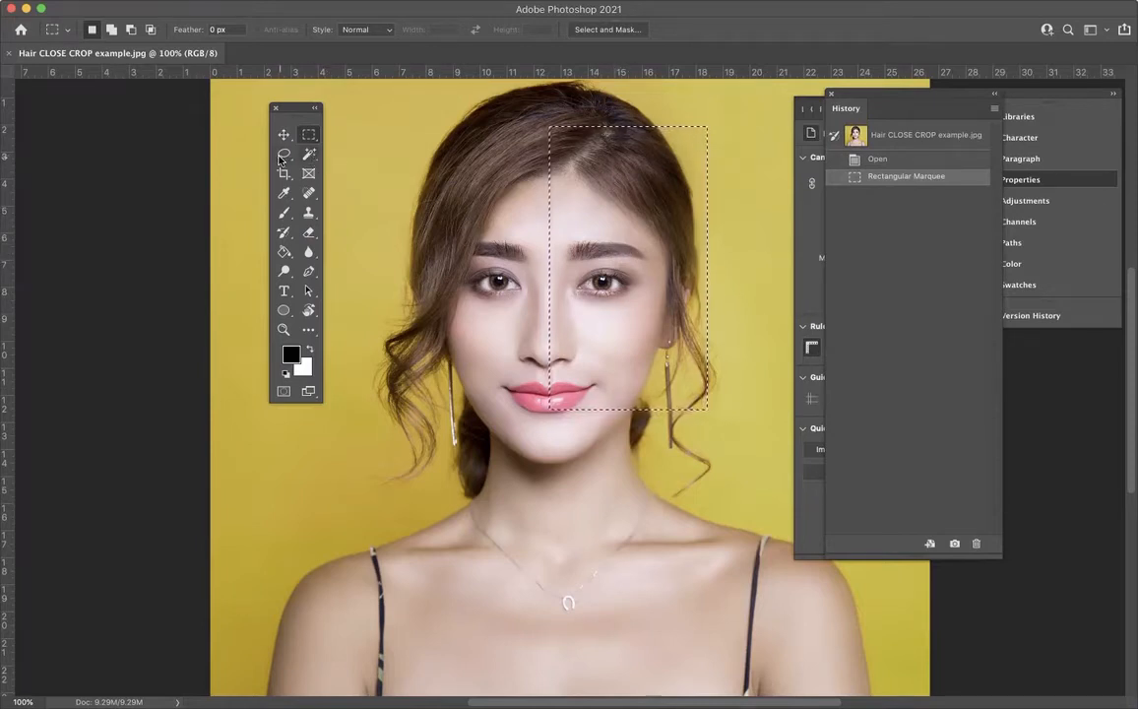
Step: Replace the marquee with freehand Lasso selections around the upper face and hair, shifting the first outline, and deselect
click(284, 155)
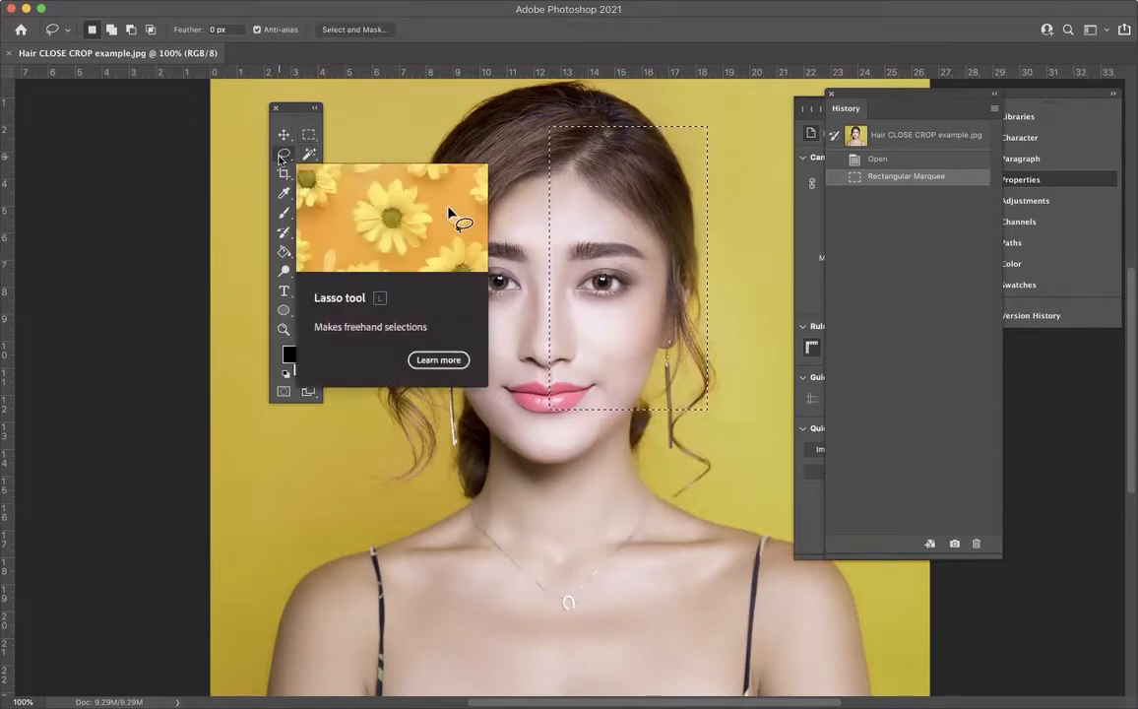
click(493, 194)
mouse_move(612, 168)
mouse_down()
mouse_move(523, 163)
mouse_move(461, 194)
mouse_move(424, 271)
mouse_move(520, 369)
mouse_move(706, 334)
mouse_move(693, 200)
mouse_move(618, 162)
mouse_up()
mouse_move(546, 276)
mouse_down()
mouse_move(573, 284)
mouse_move(601, 247)
mouse_move(564, 224)
mouse_move(518, 228)
mouse_up()
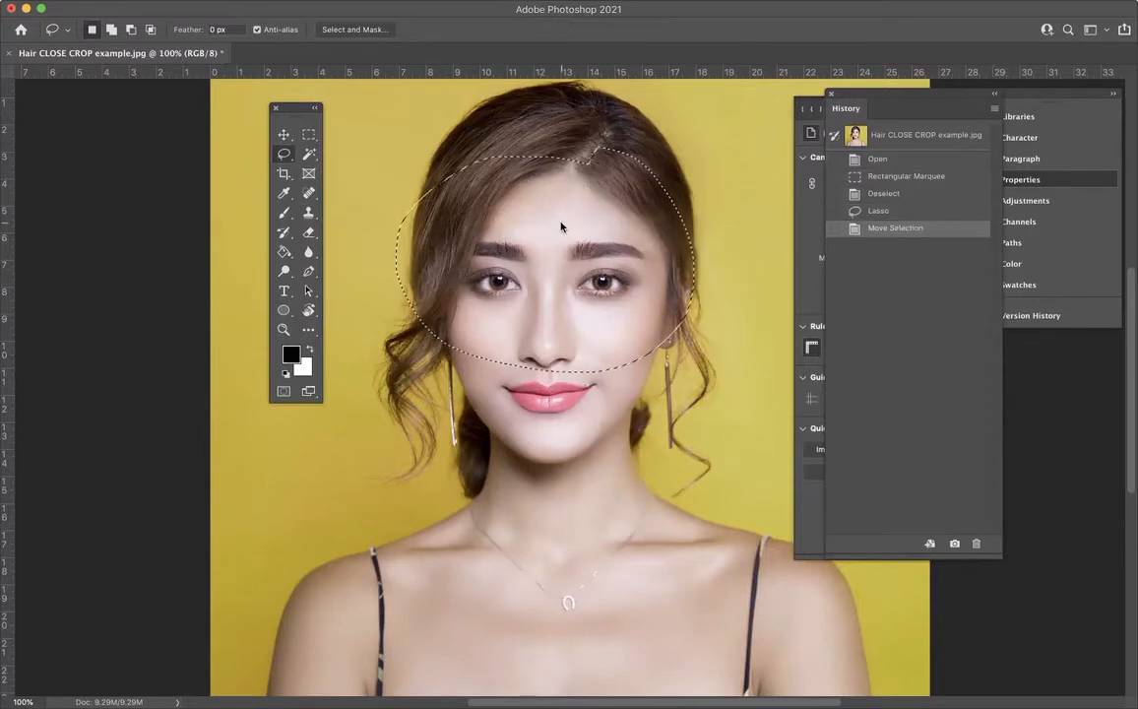
mouse_move(679, 154)
mouse_down()
mouse_move(709, 200)
mouse_move(720, 276)
mouse_move(595, 280)
mouse_move(650, 145)
mouse_up()
click(545, 213)
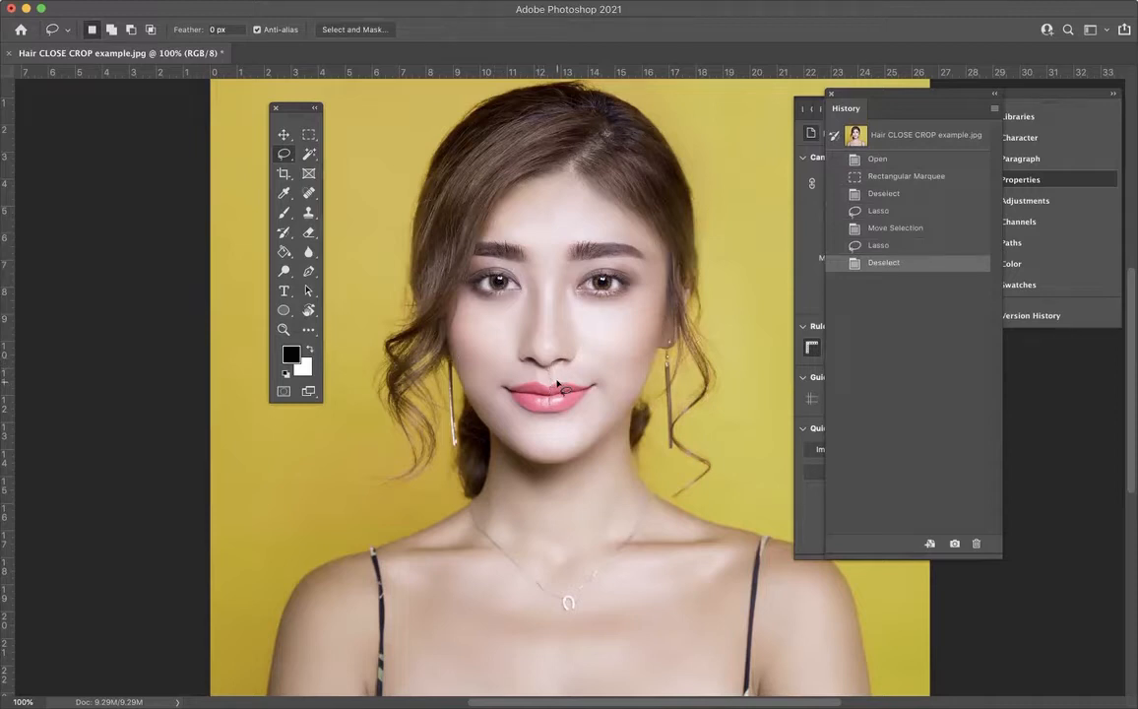
Step: Draw freehand Lasso selections around the lips and on the cheek, deselecting each outline
mouse_move(516, 391)
mouse_down()
mouse_move(547, 414)
mouse_move(571, 412)
mouse_move(588, 388)
mouse_move(516, 391)
mouse_up()
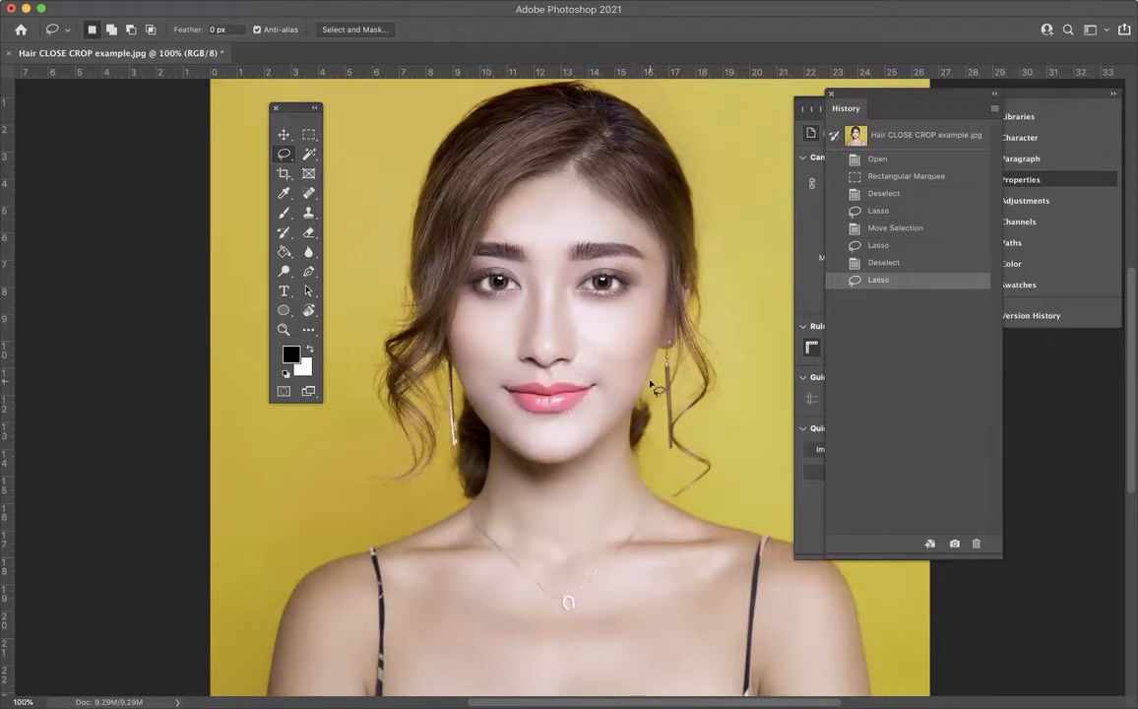
key(super+d)
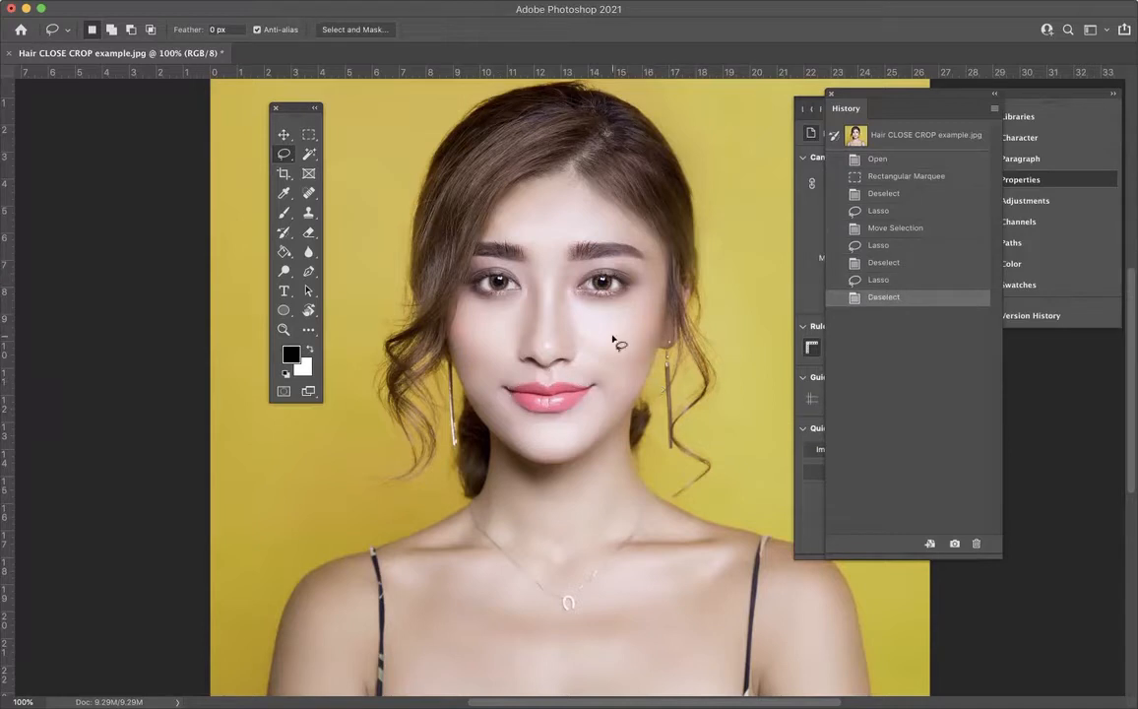
mouse_move(621, 331)
mouse_down()
mouse_move(572, 337)
mouse_move(607, 396)
mouse_move(622, 331)
mouse_up()
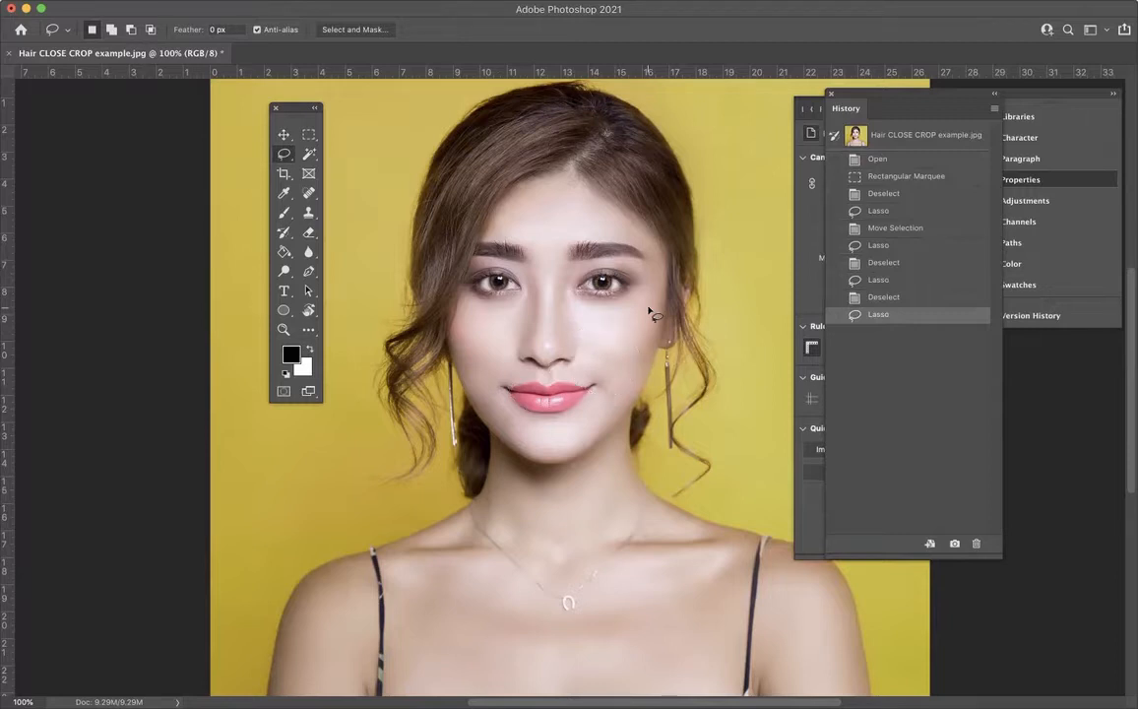
click(651, 313)
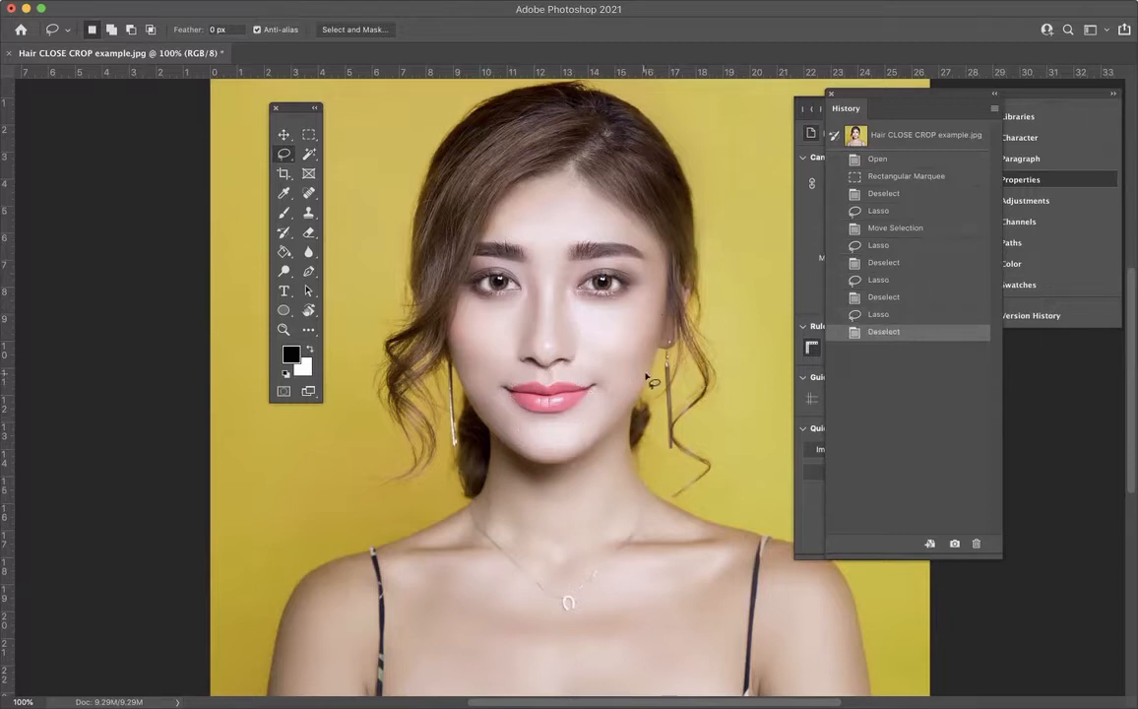
Step: Switch from the Magic Wand to the Object Selection tool and review the related selection tools grouped with it
click(309, 155)
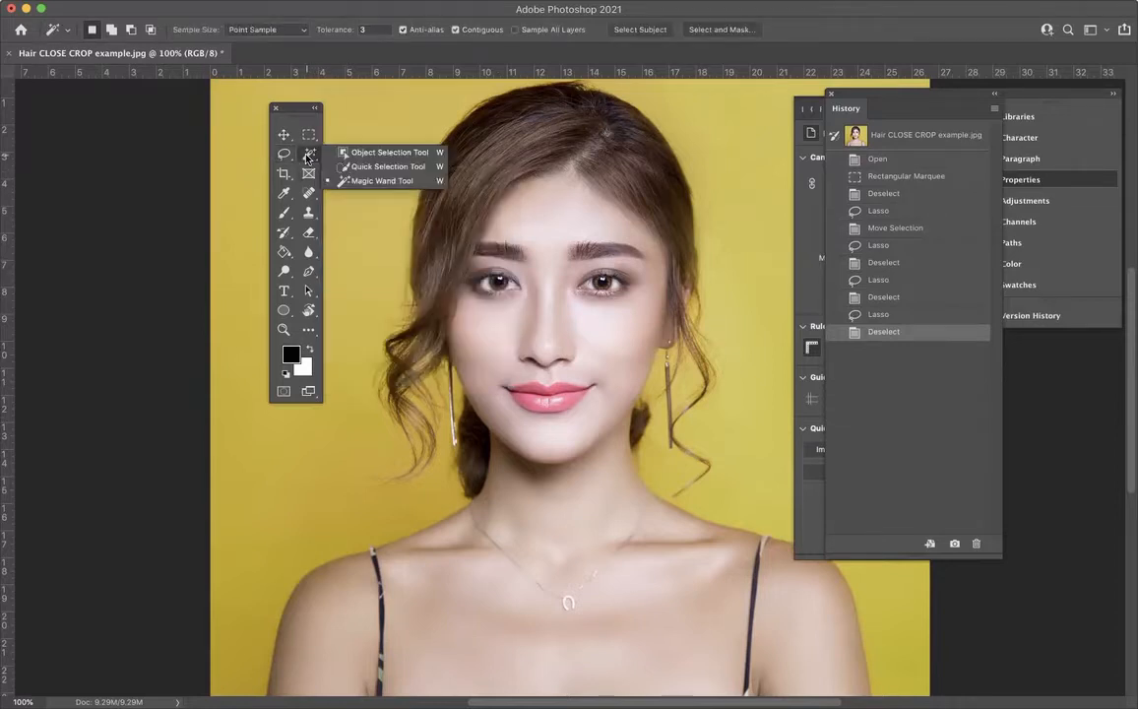
click(374, 154)
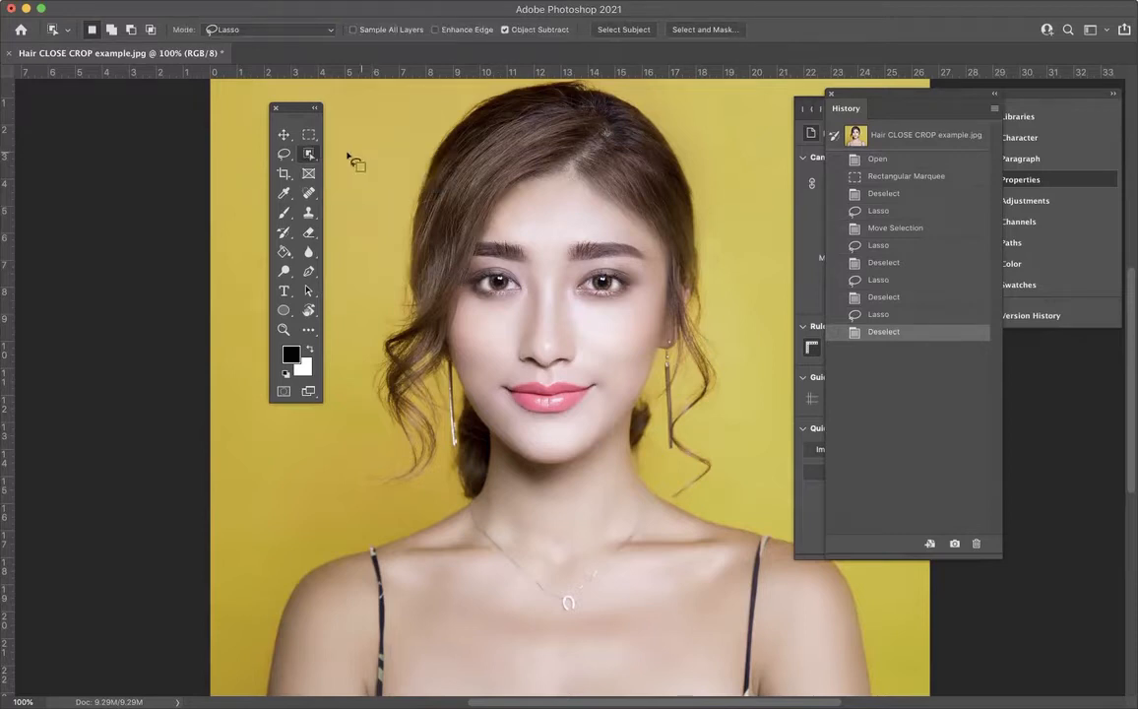
right_click(308, 155)
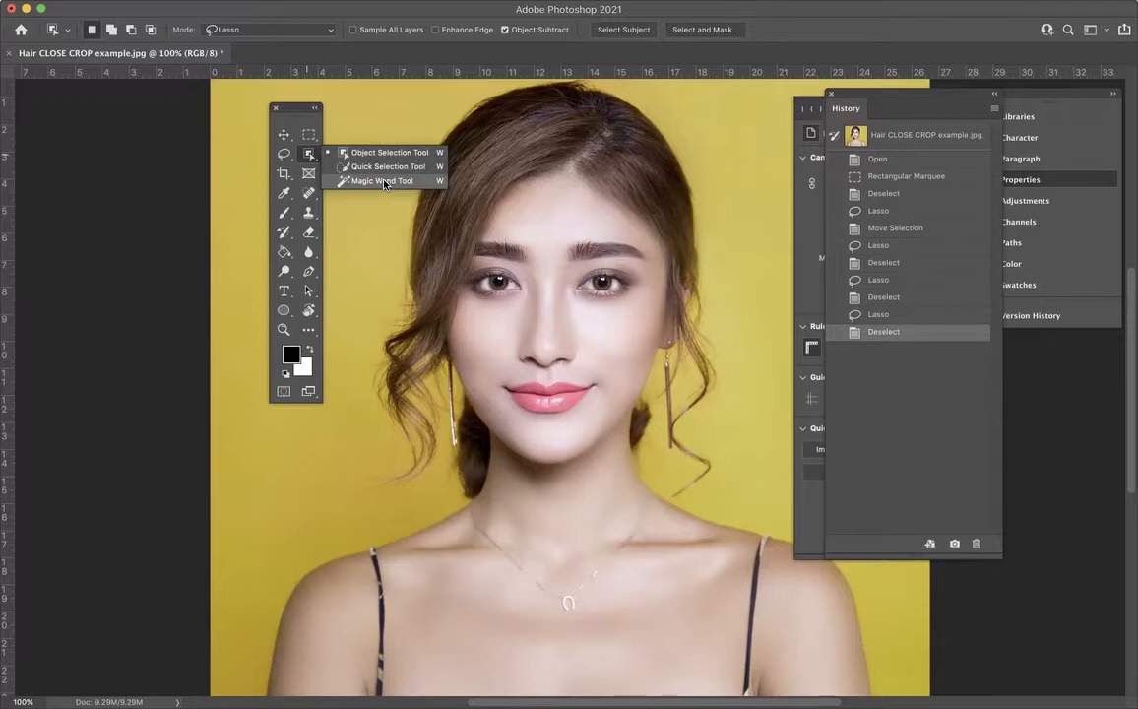
click(309, 135)
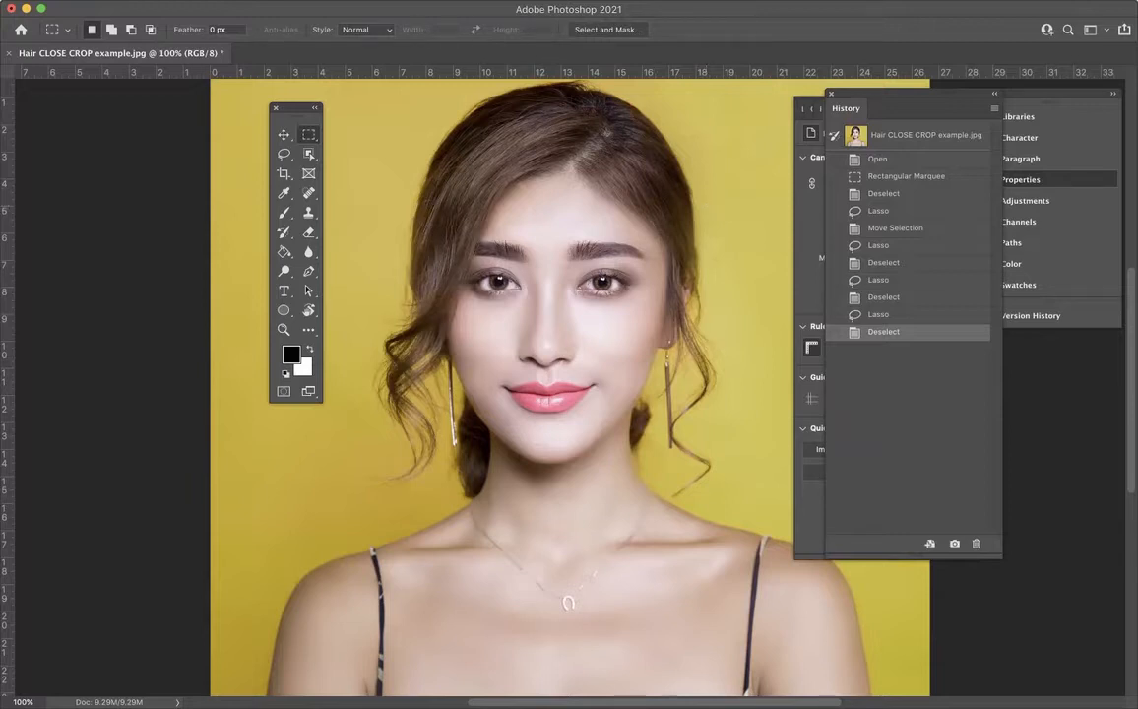
click(309, 155)
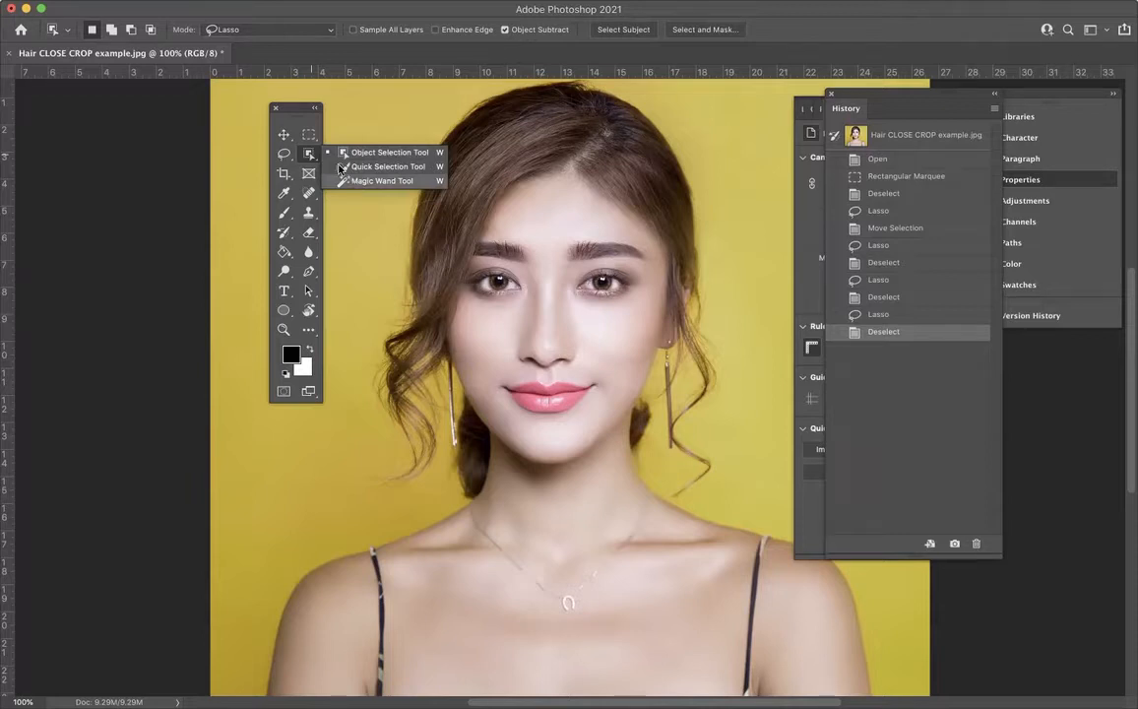
click(309, 156)
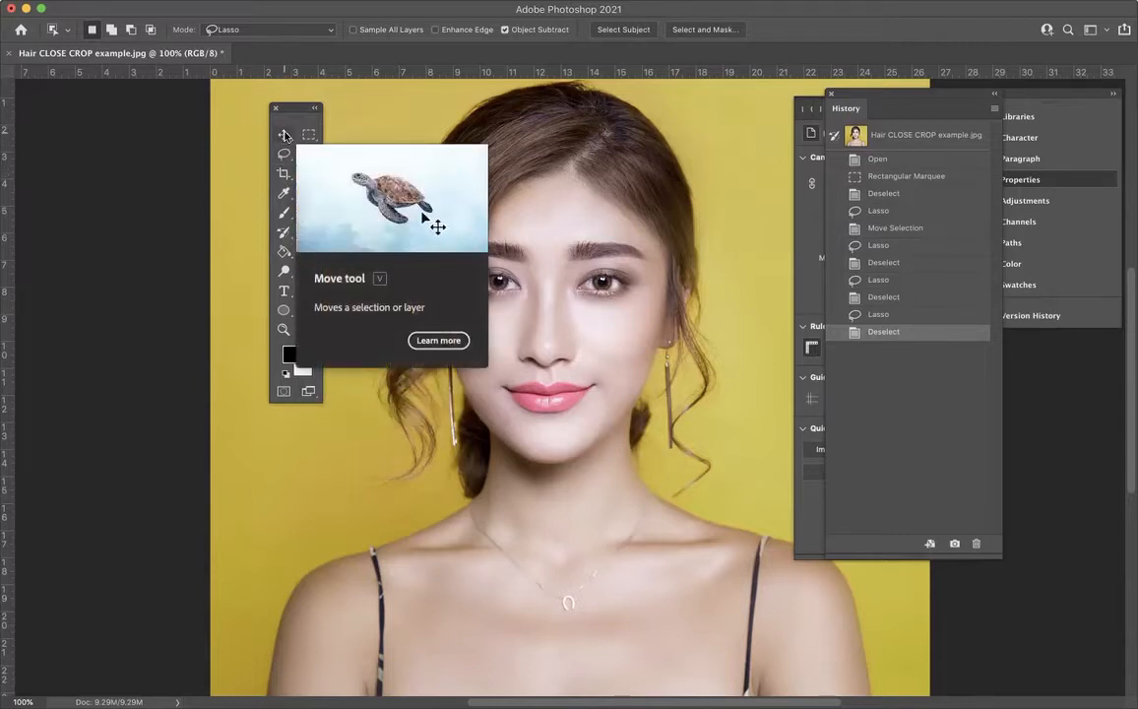
Step: Draw a rectangular marquee over one half of the face, from the crown of the hair past the hanging curl to neck level
click(310, 135)
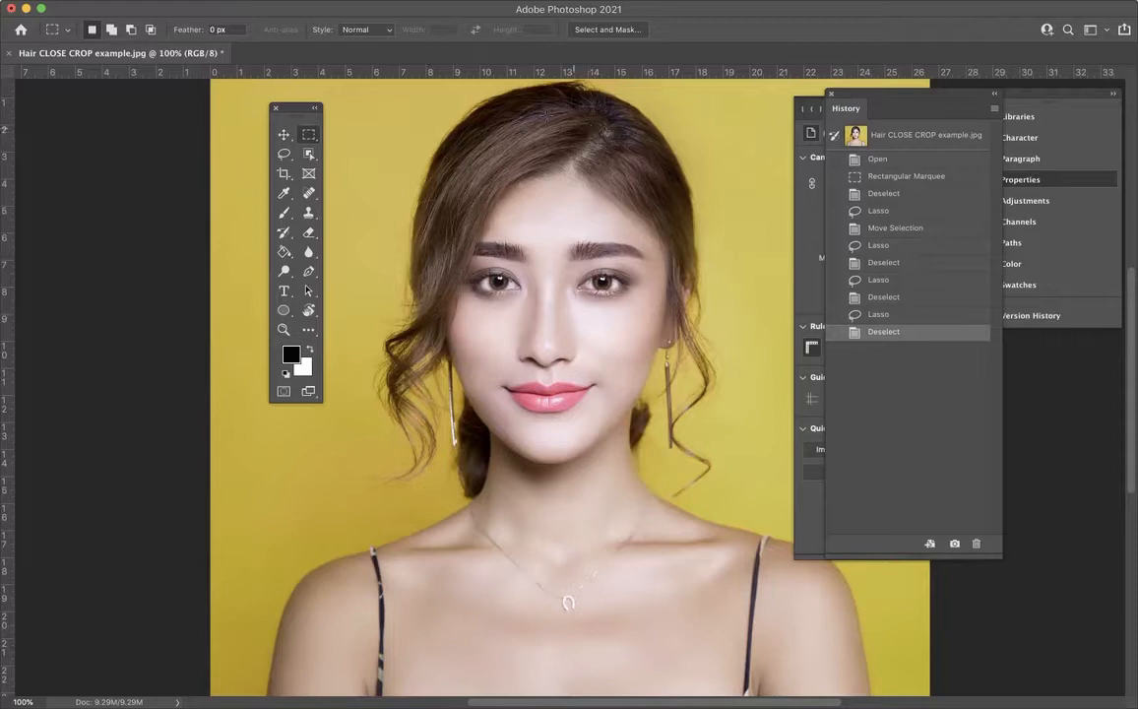
click(306, 140)
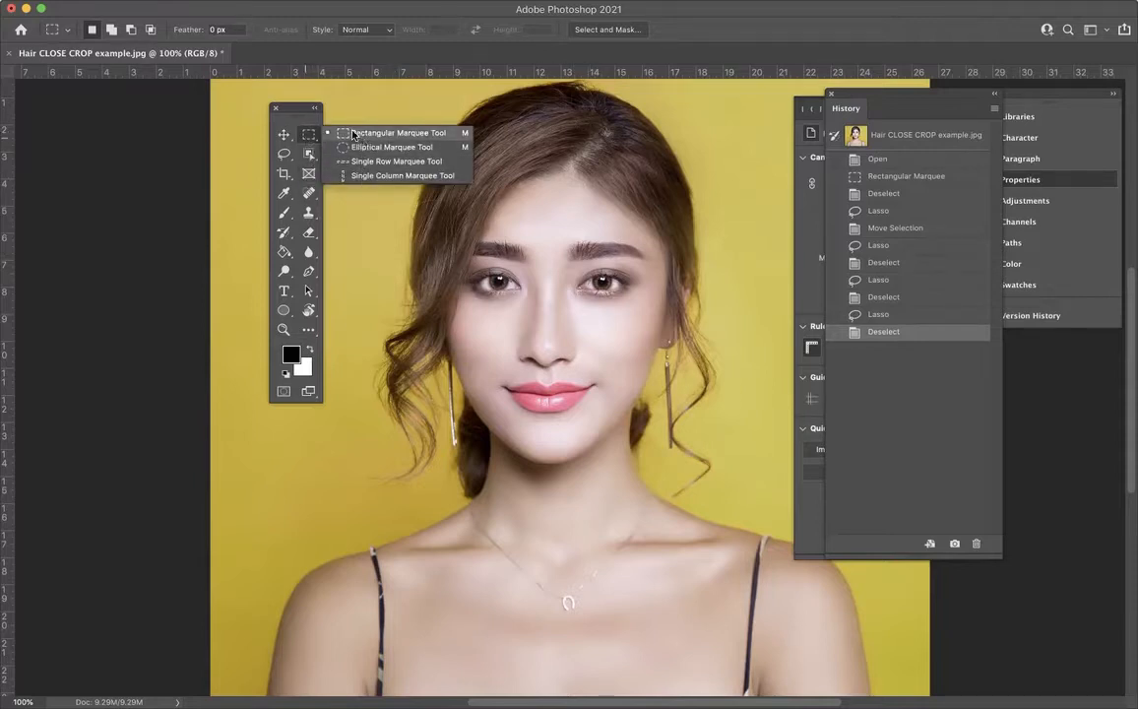
click(308, 138)
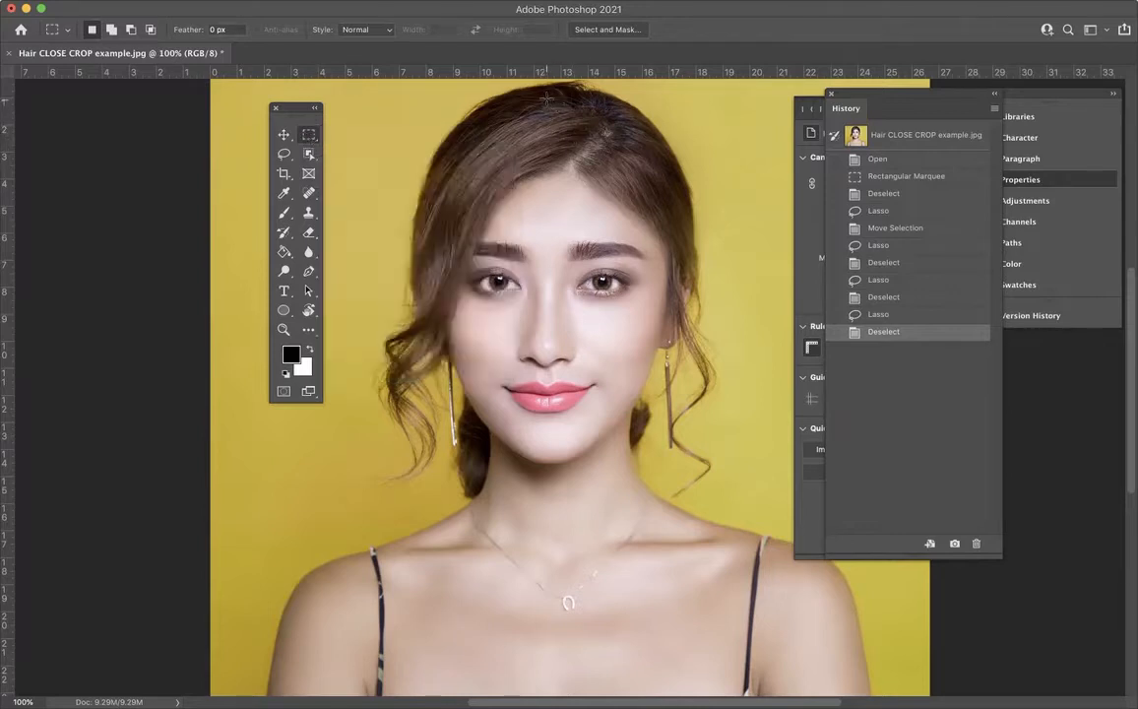
drag(549, 96, 737, 486)
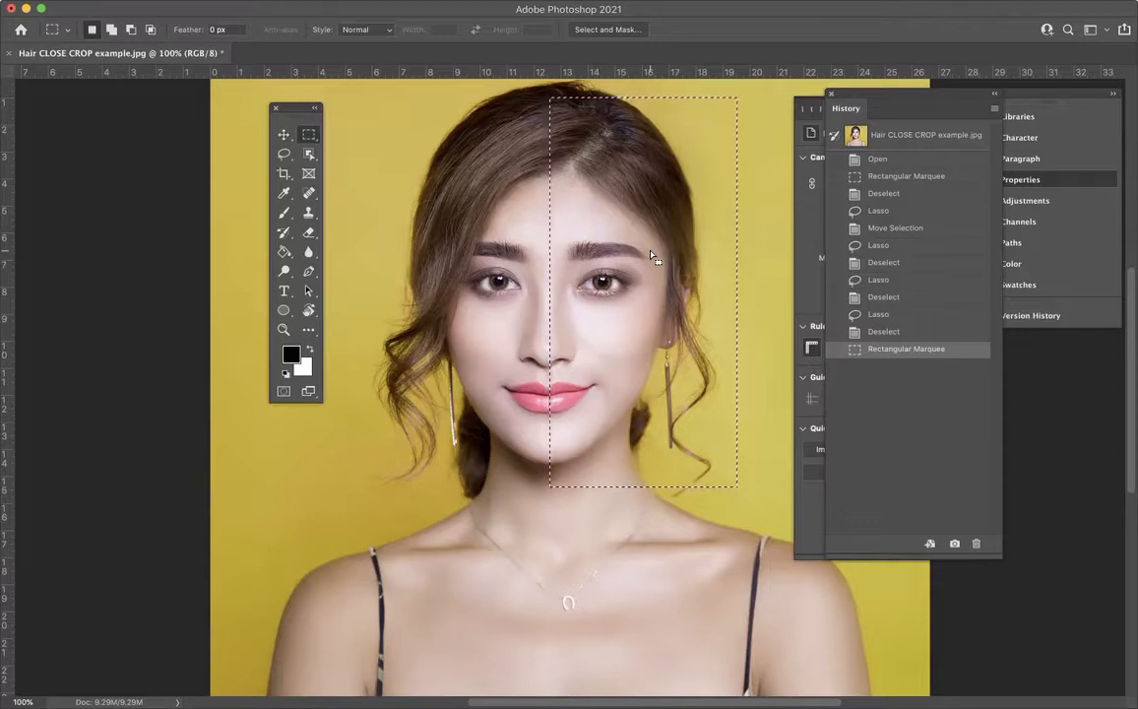
Step: Move the History panel off the Properties panel so that both can be seen side by side
key(super+equal)
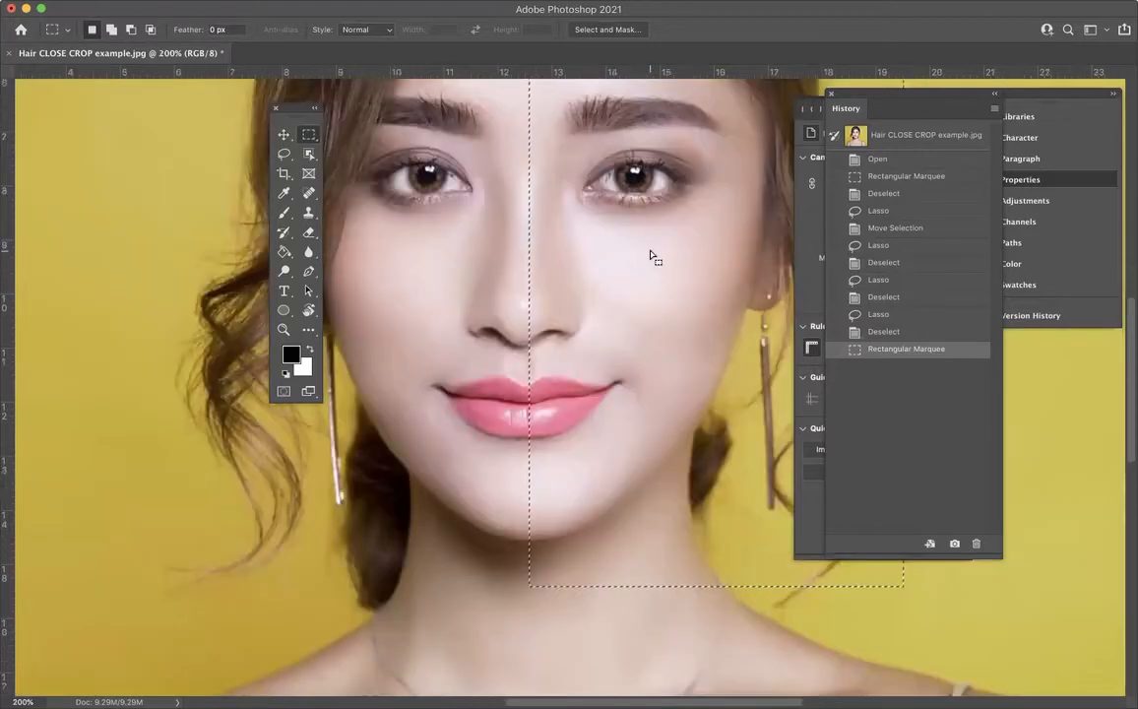
scroll(651, 256, up, 3)
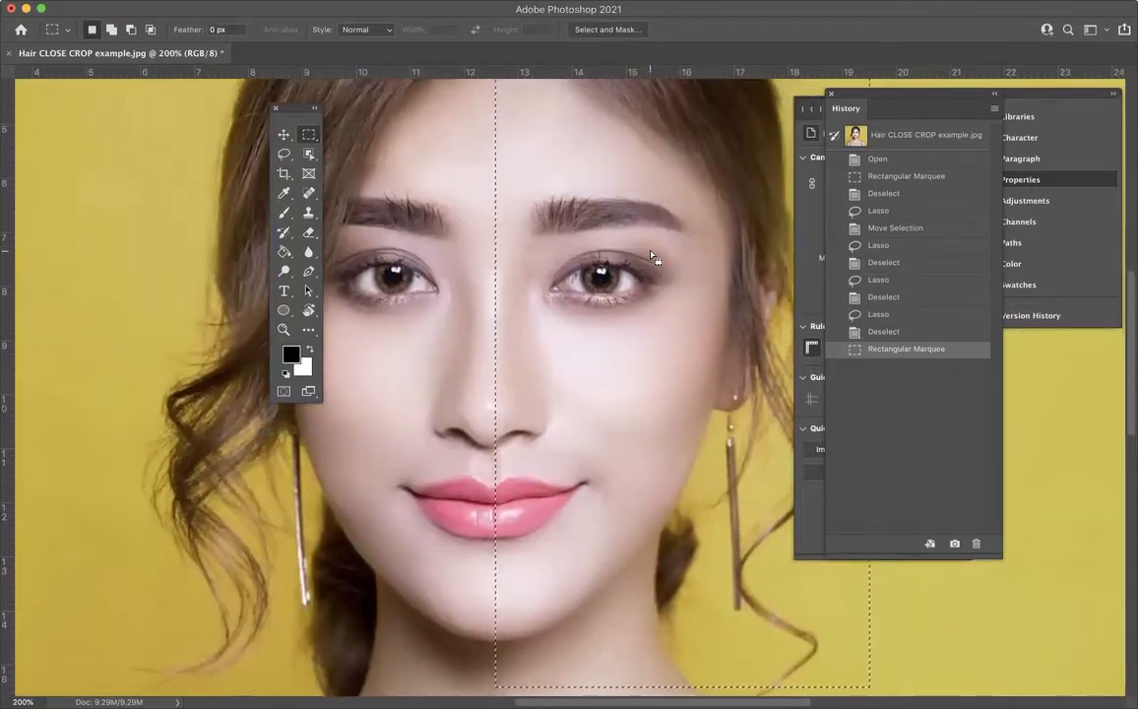
drag(845, 96, 971, 85)
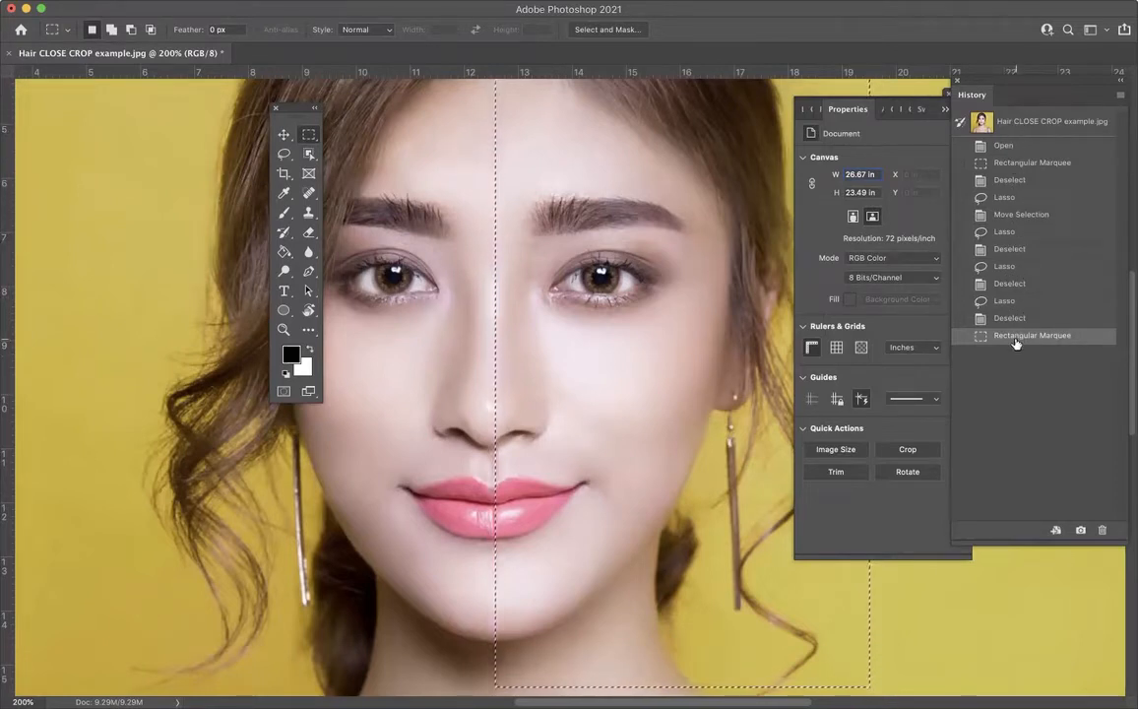
Step: Step through the history states from the original image snapshot and early selections up to the latest rectangular marquee
click(1016, 123)
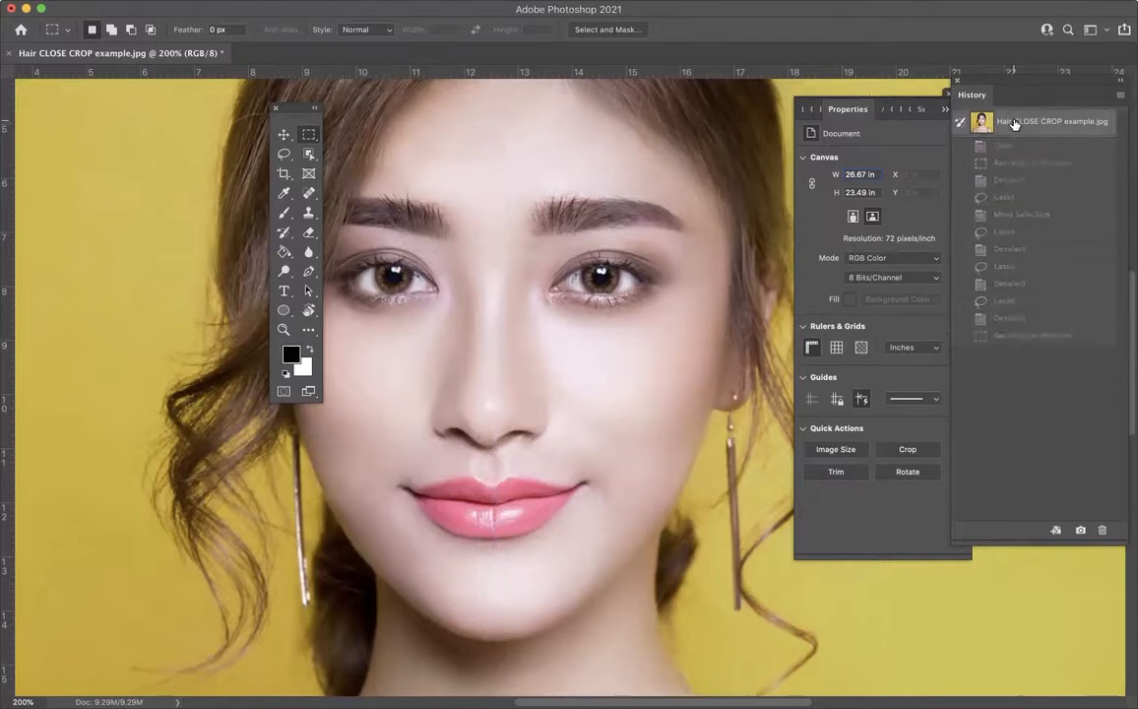
click(1009, 163)
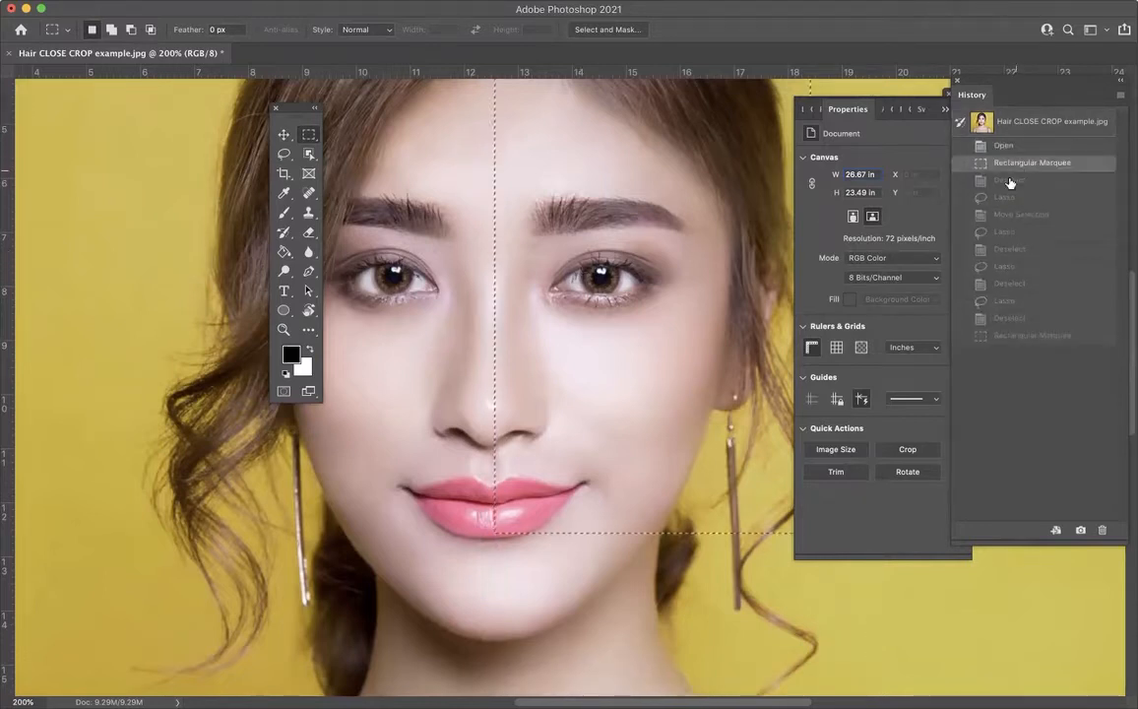
click(1009, 180)
click(1008, 197)
click(1008, 215)
click(1008, 231)
click(1007, 266)
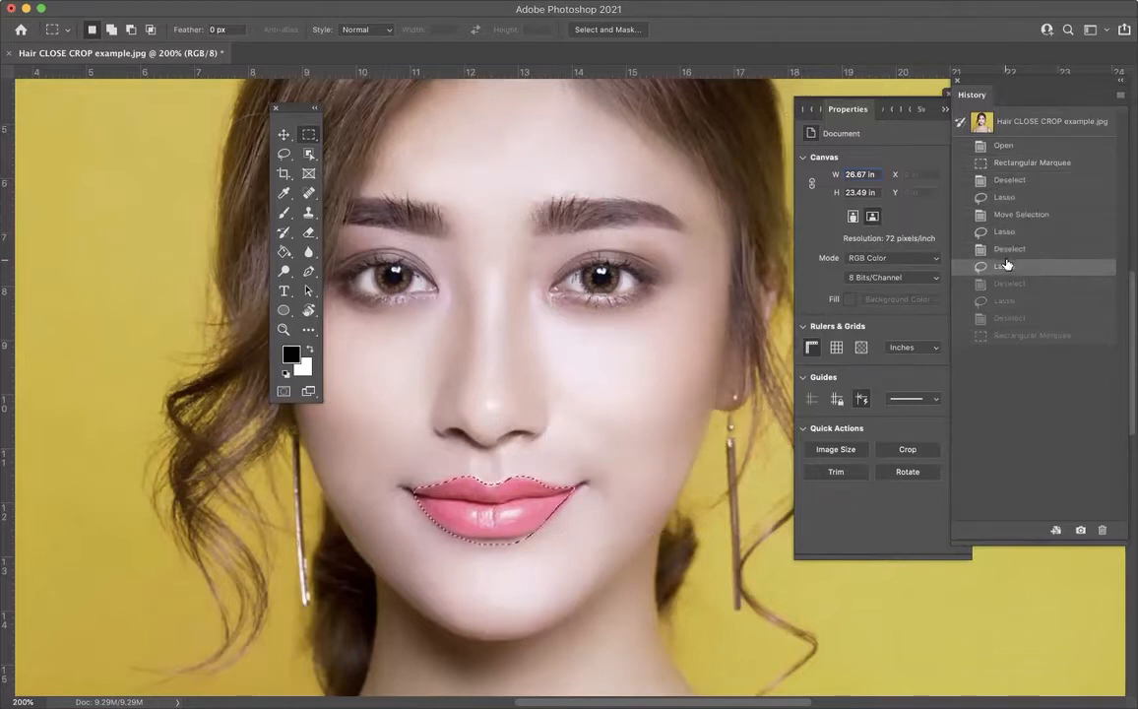
click(1008, 284)
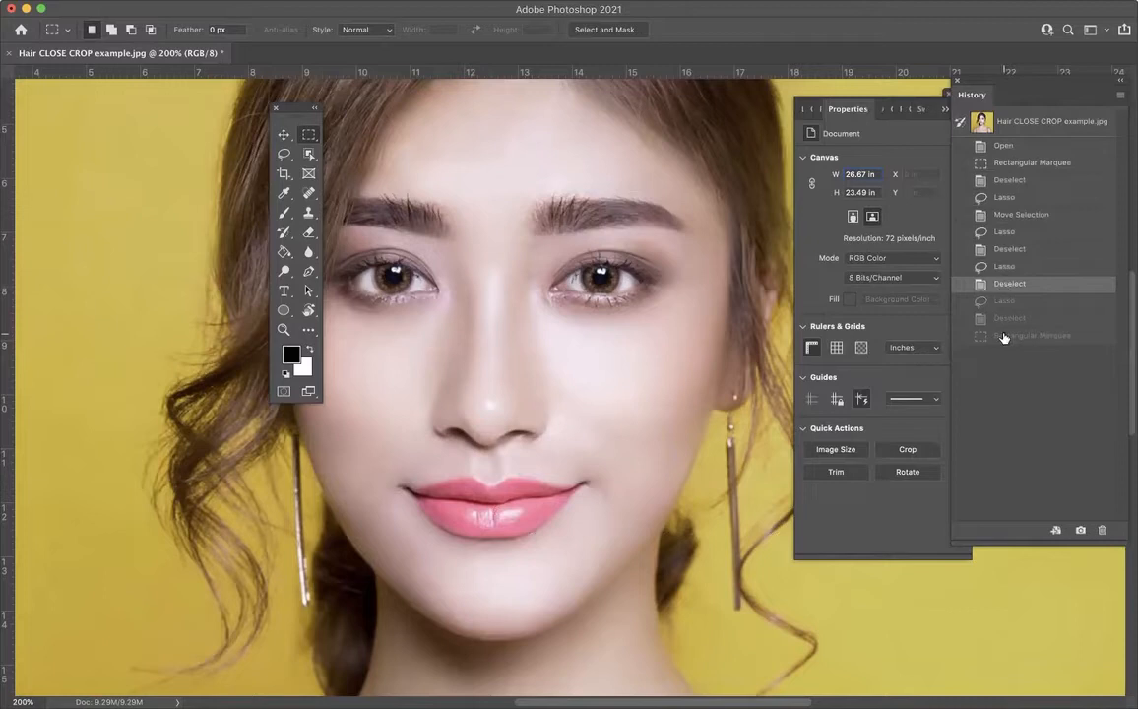
click(1004, 336)
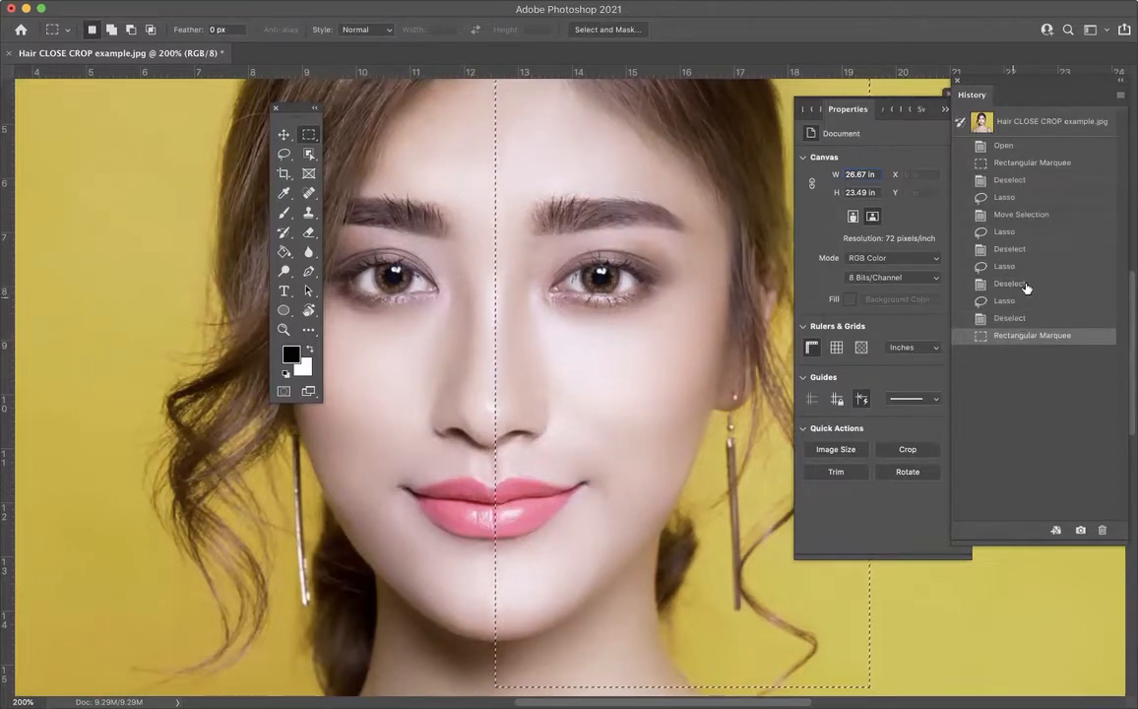
Step: Collapse the Properties panel and move the toolbox off the hair onto the plain yellow background
click(942, 110)
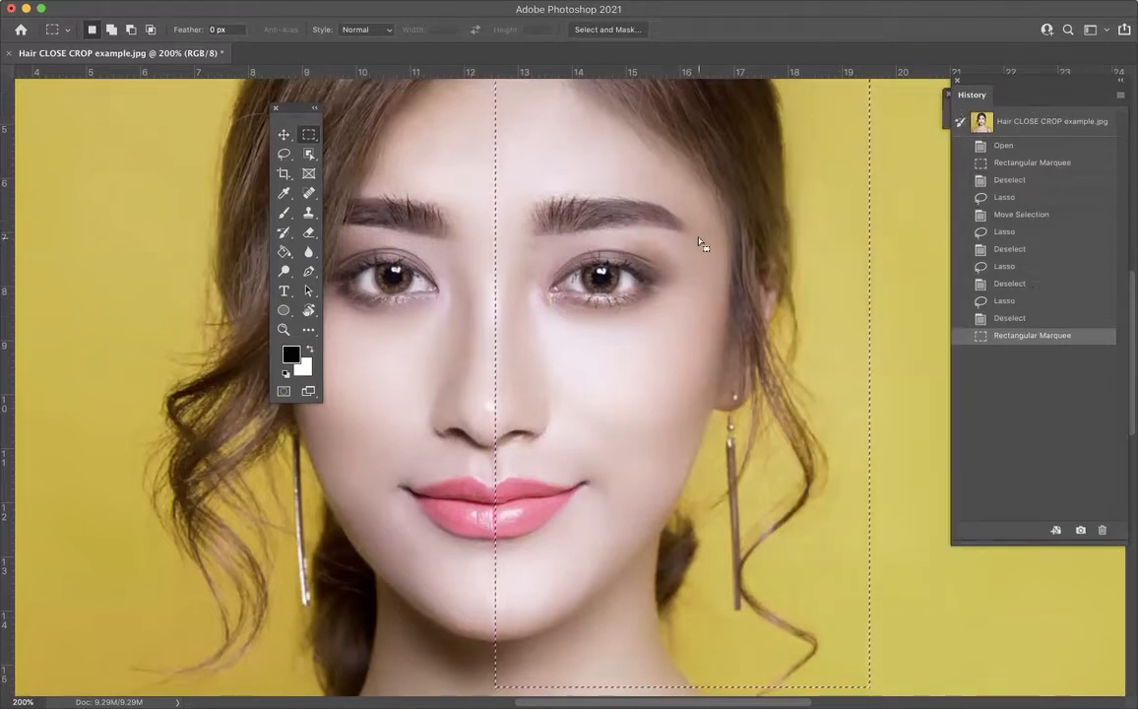
drag(299, 119, 110, 116)
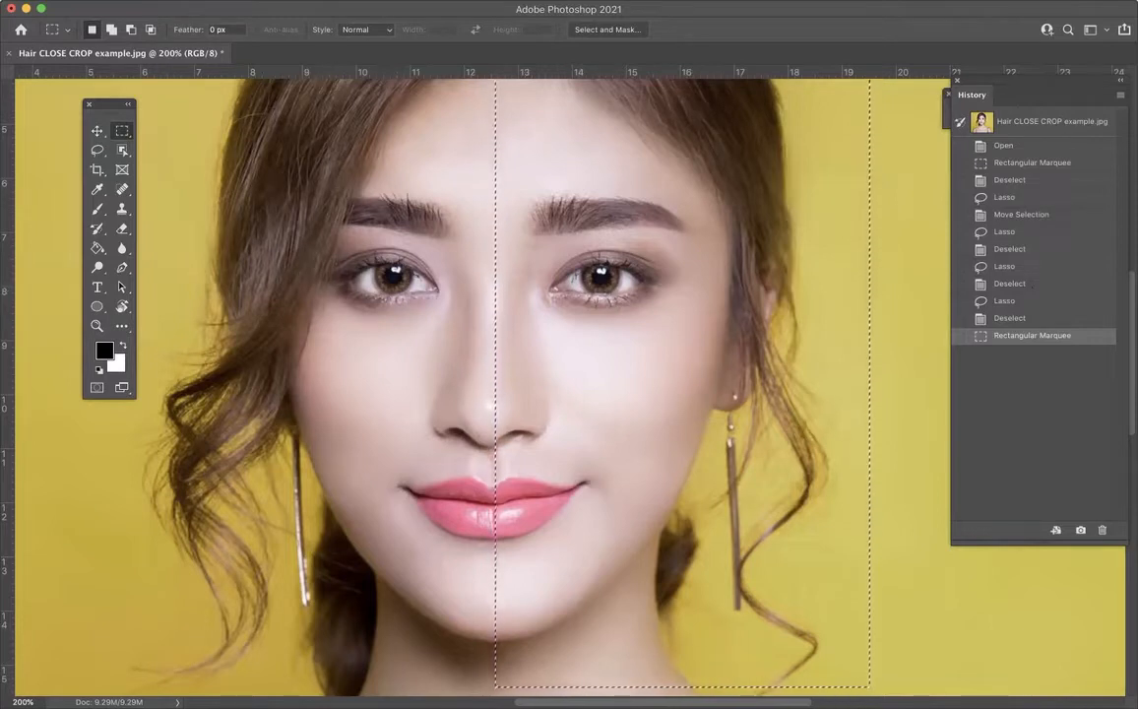
Step: Open the Levels adjustment for the marquee area and place its dialog over the History panel, clear of the face
click(150, 1)
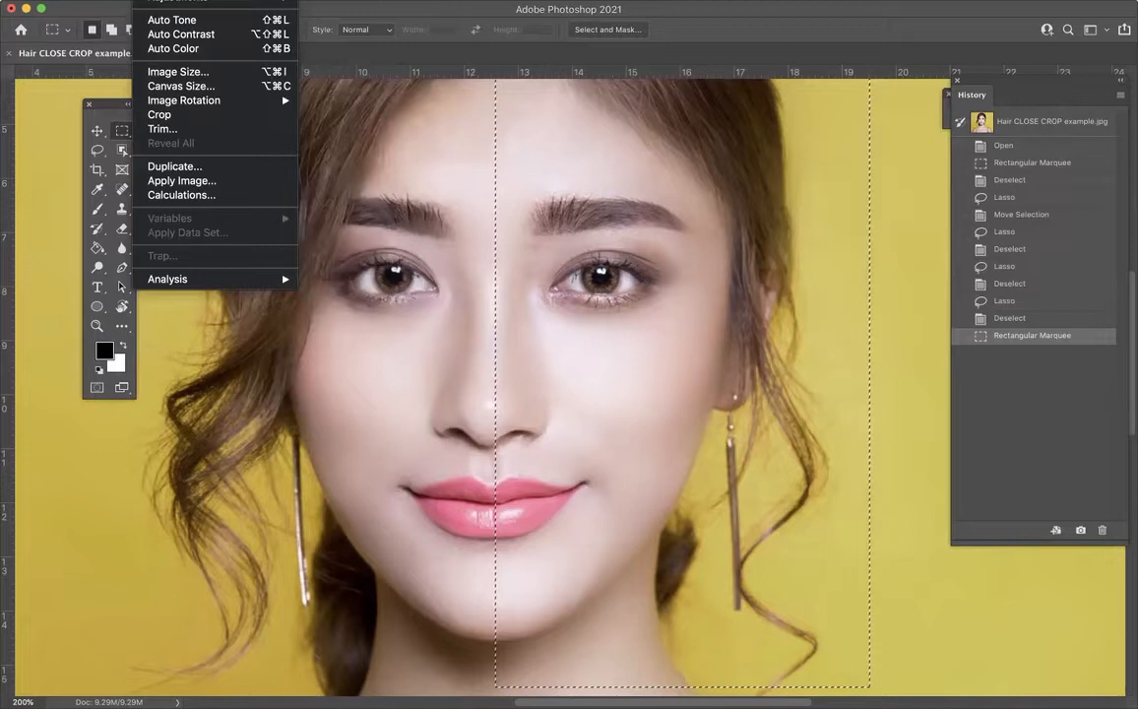
mouse_move(177, 1)
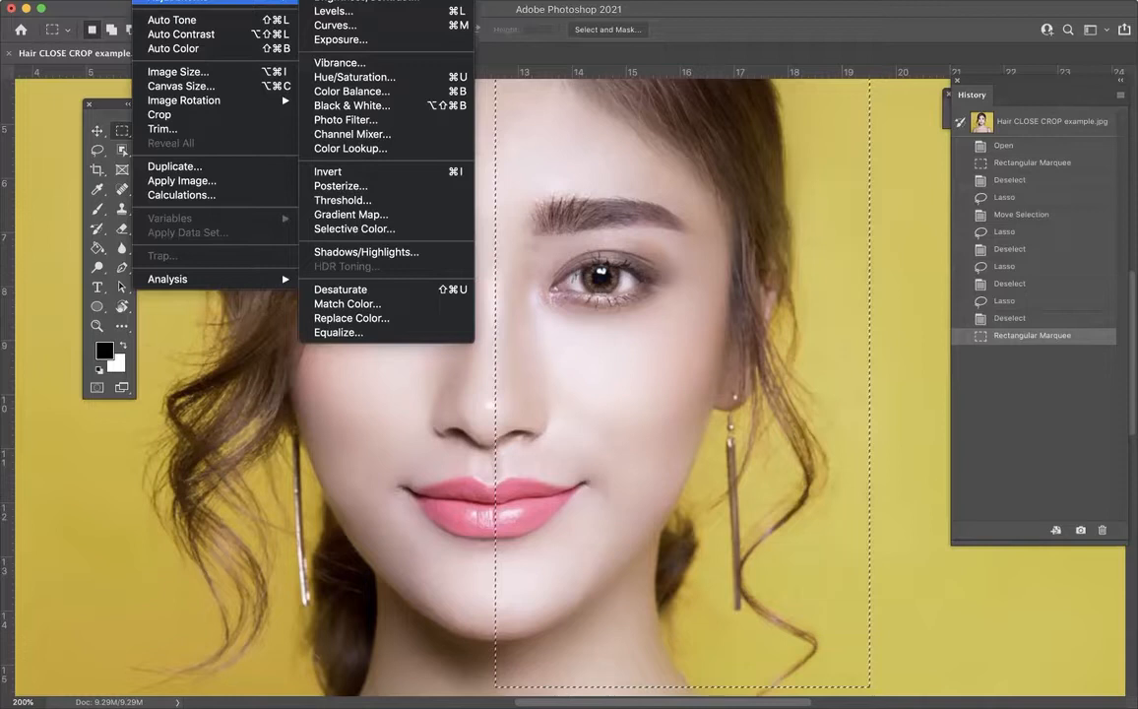
click(859, 14)
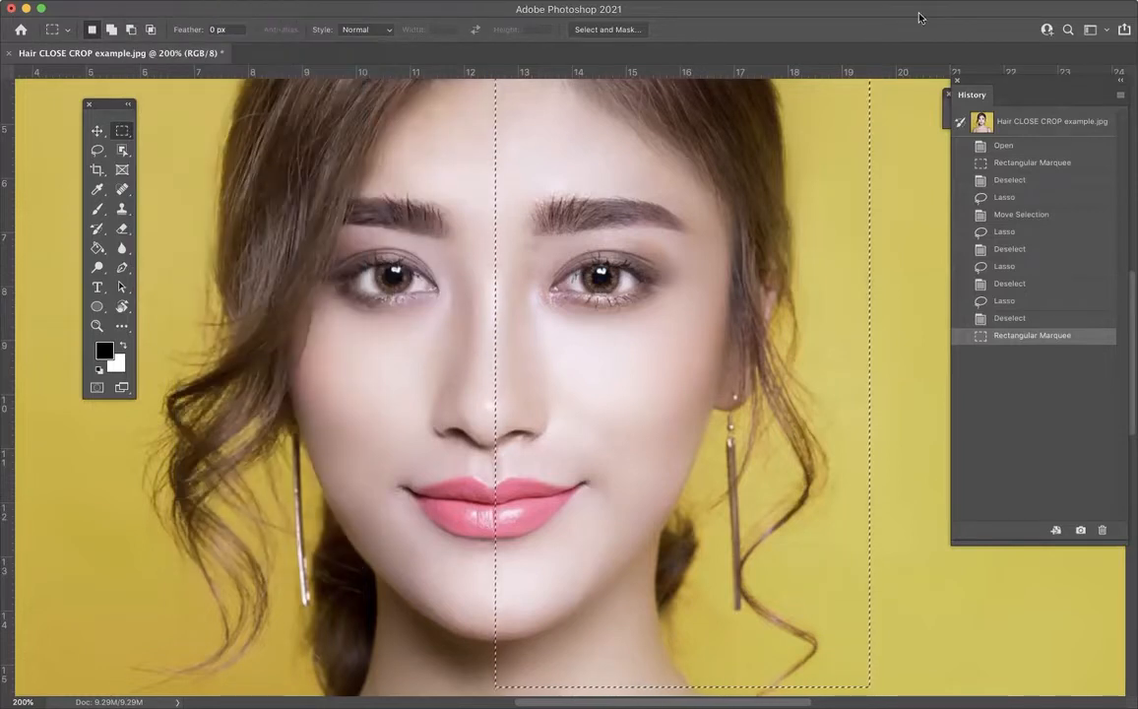
drag(938, 14, 938, 15)
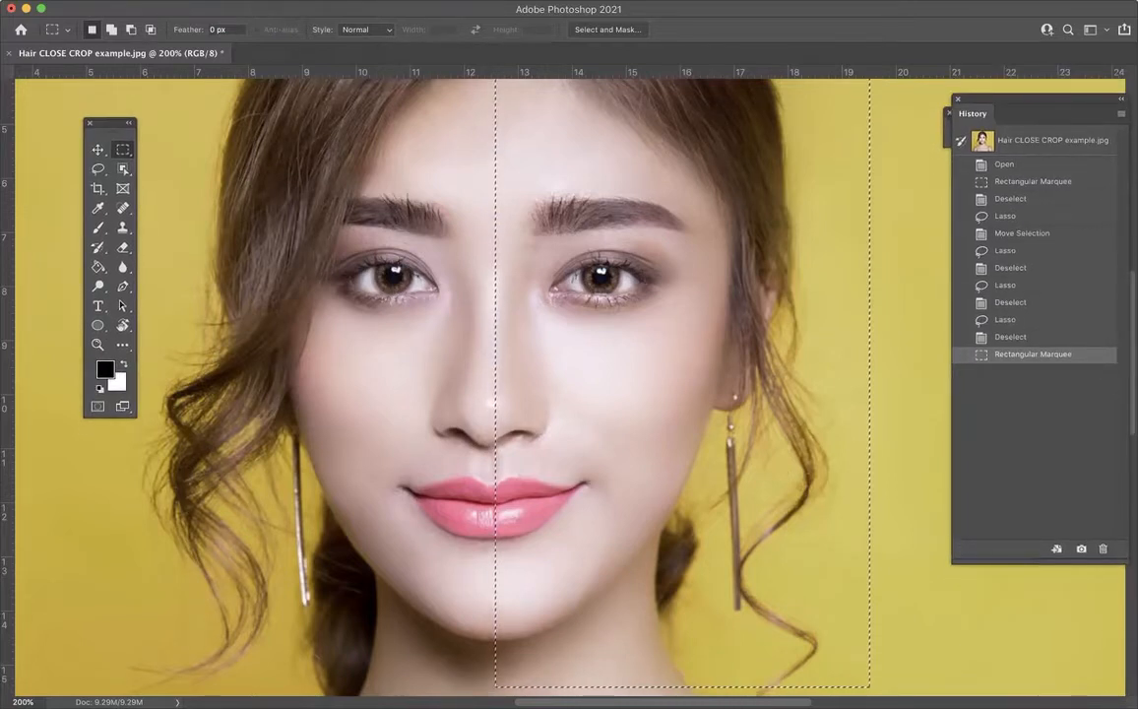
click(155, 0)
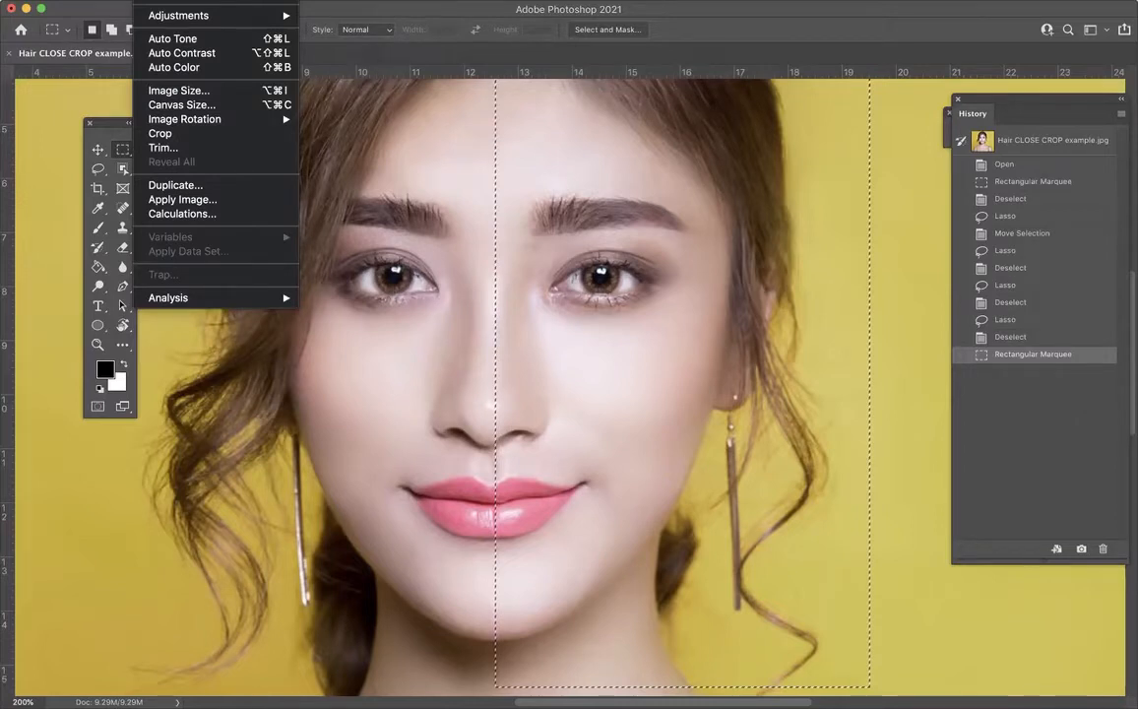
mouse_move(149, 17)
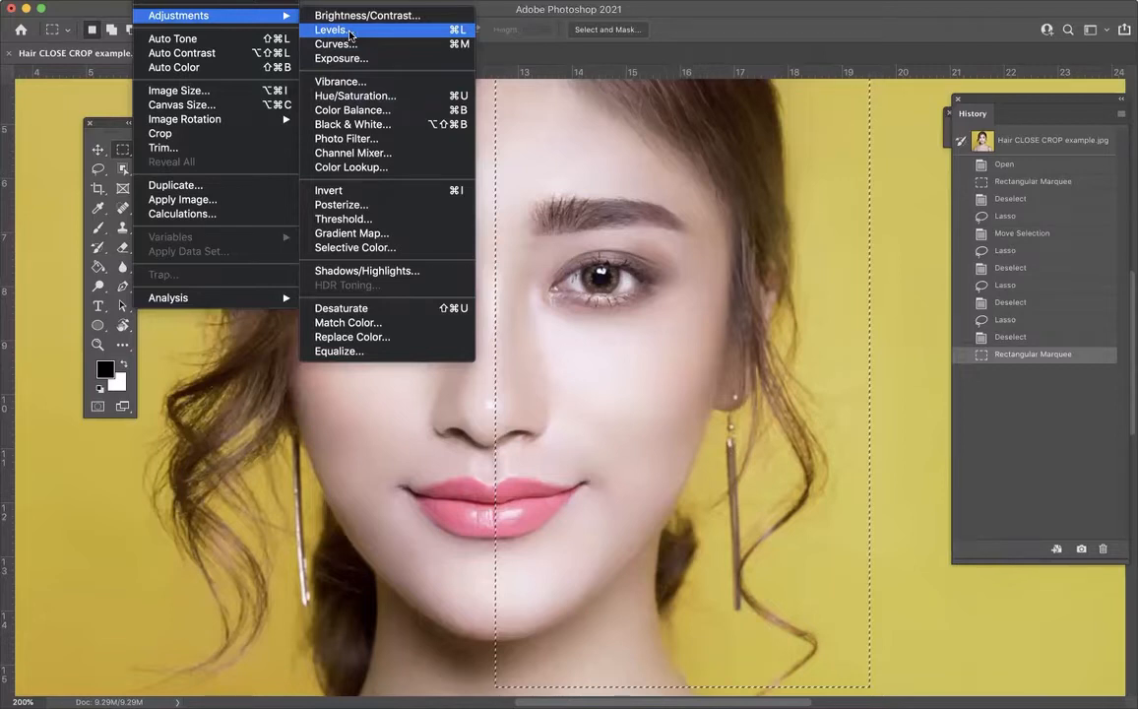
click(350, 35)
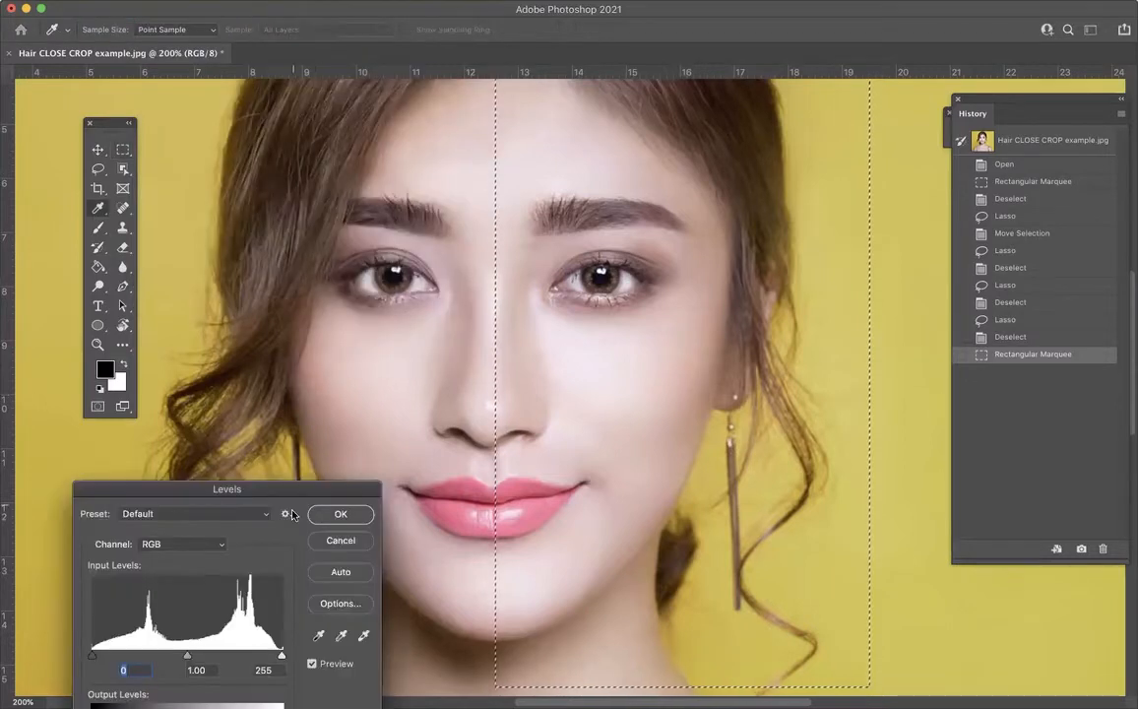
drag(292, 493, 1040, 110)
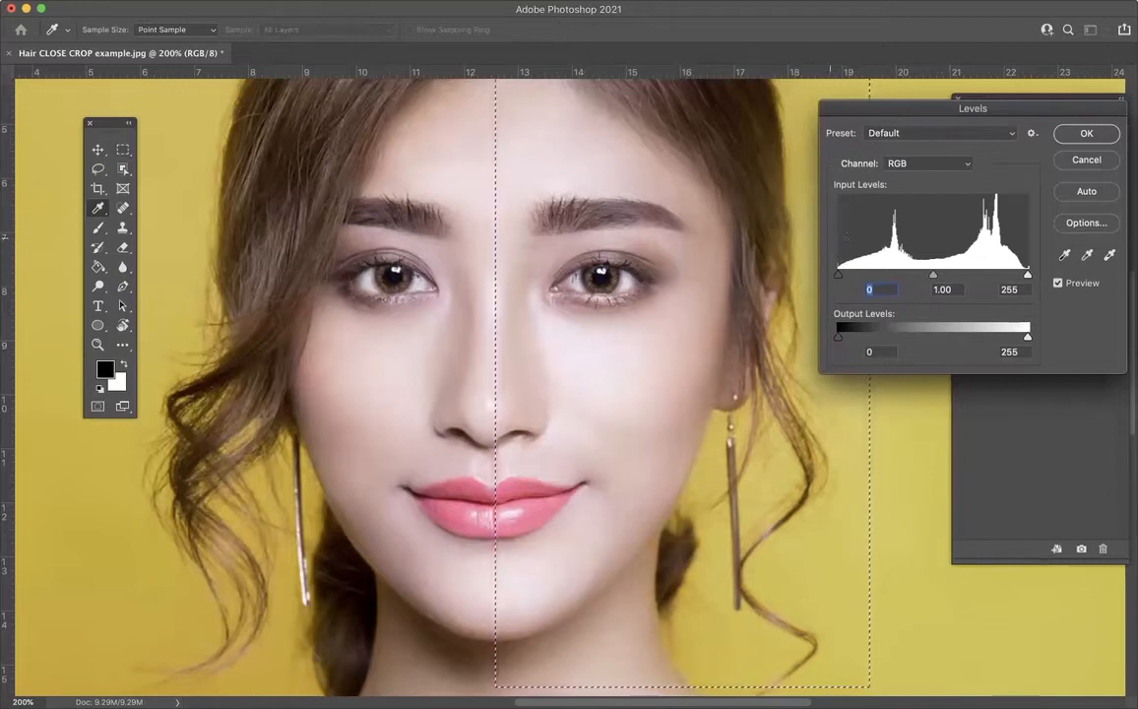
Step: Try stronger contrast on the selected half in Levels, with the black input at 42 and the white input at 248
key(Up)
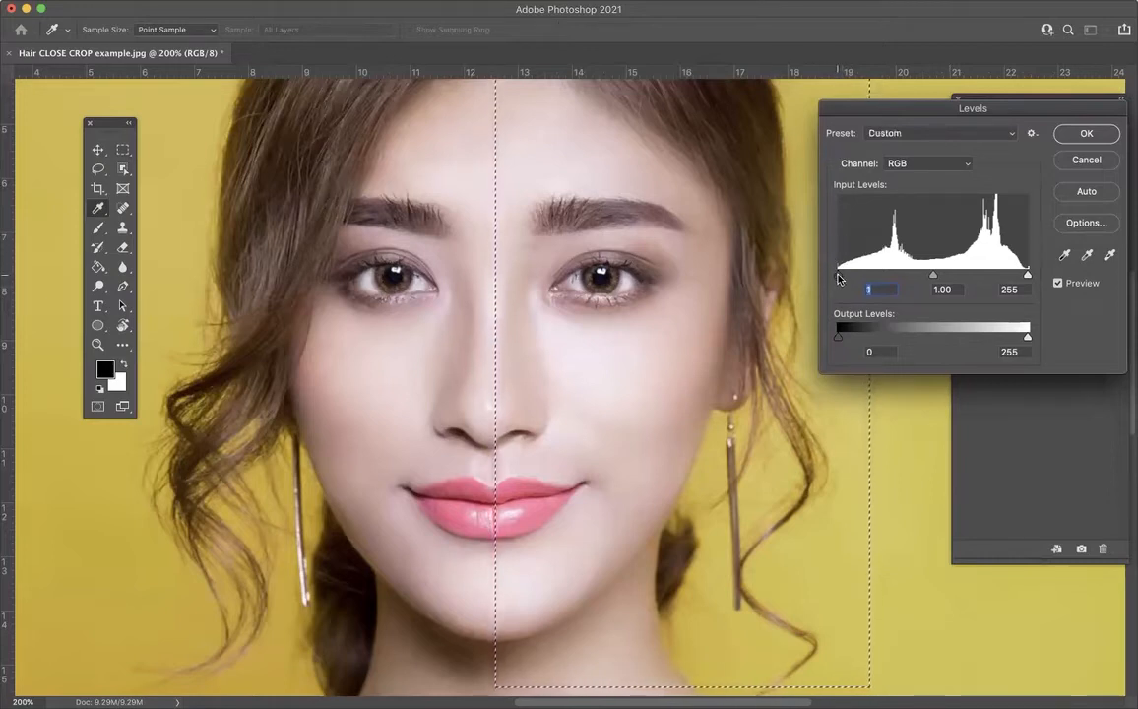
drag(844, 277, 884, 277)
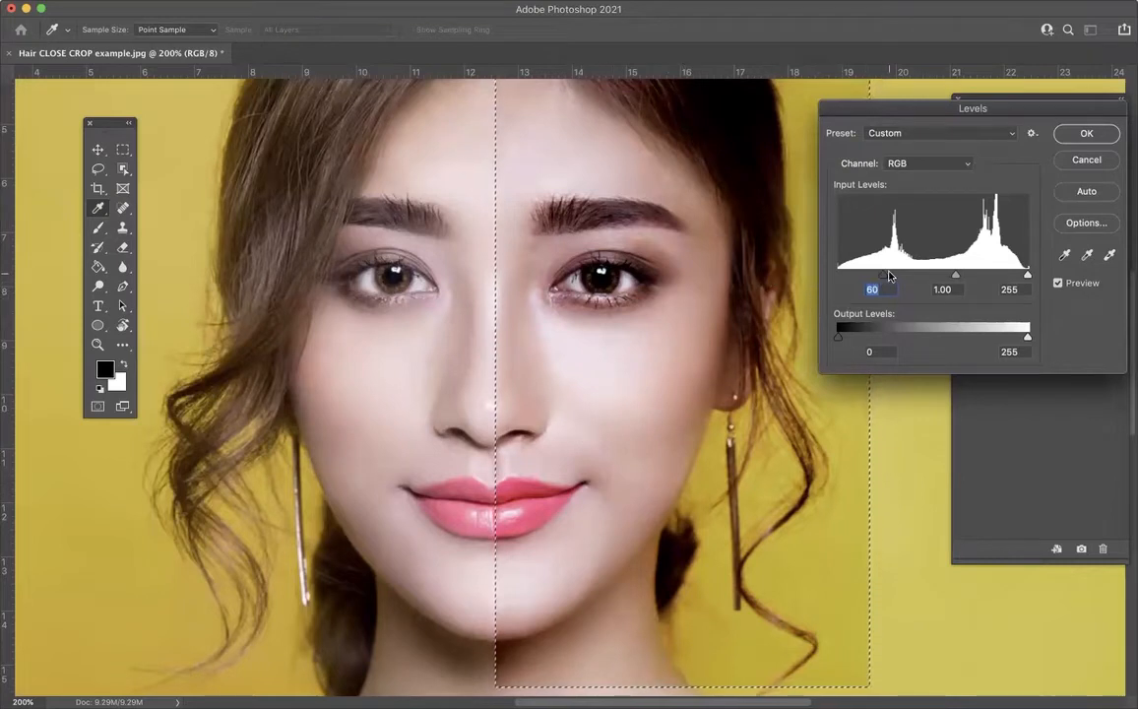
mouse_move(885, 279)
mouse_down()
mouse_move(910, 278)
mouse_move(848, 275)
mouse_move(886, 277)
mouse_move(851, 278)
mouse_move(870, 275)
mouse_up()
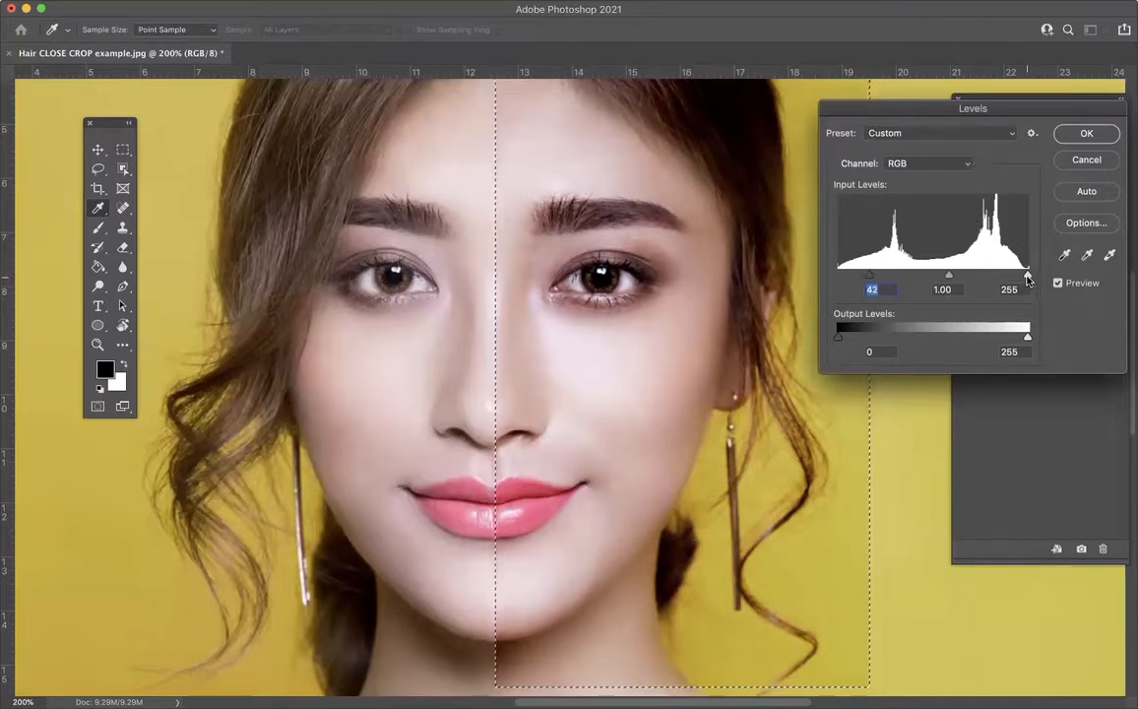
mouse_move(1027, 278)
mouse_down()
mouse_move(970, 277)
mouse_move(1006, 274)
mouse_move(993, 276)
mouse_up()
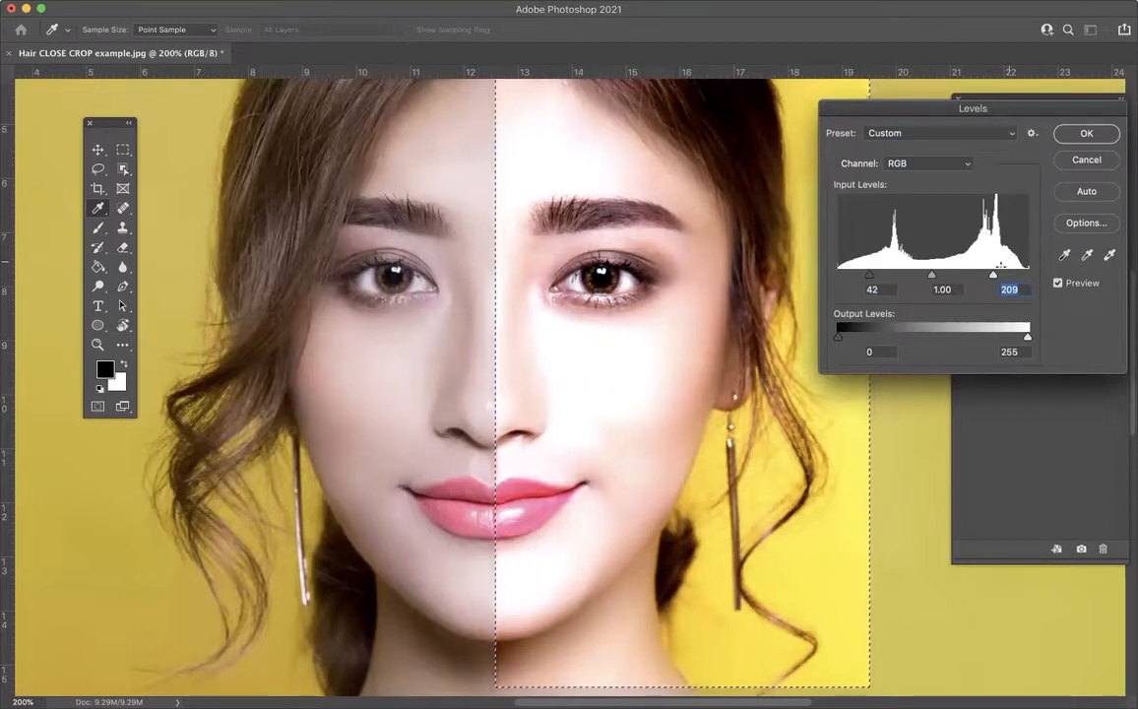
drag(995, 277, 1024, 276)
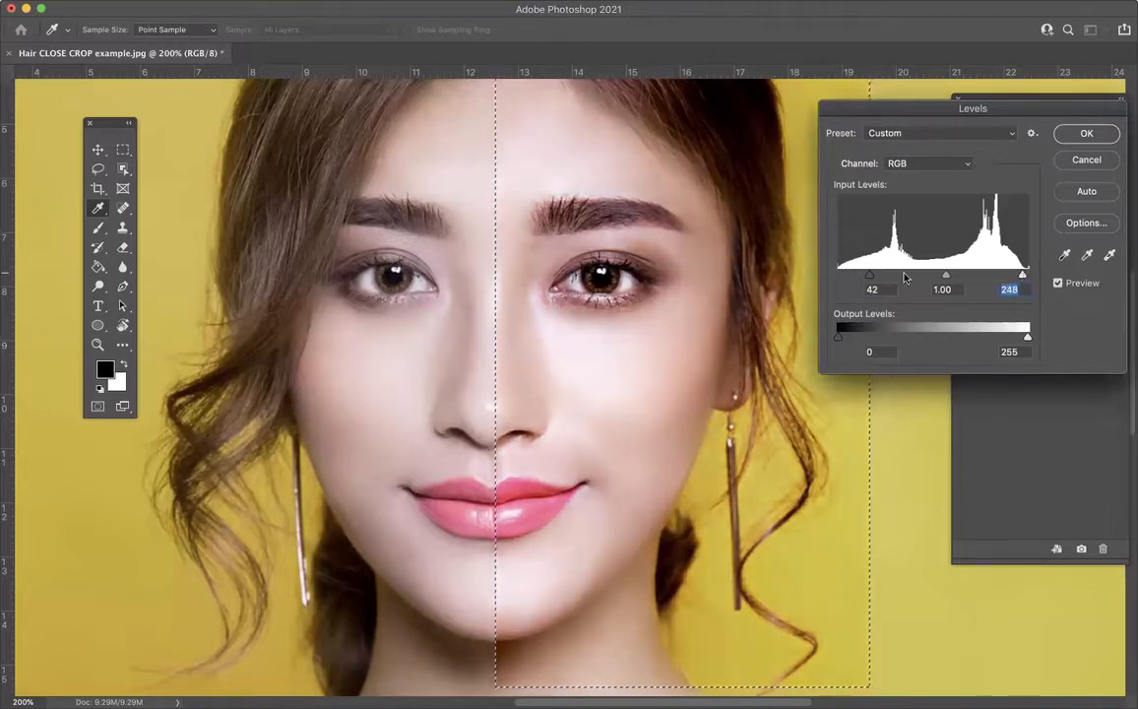
Step: Return the Levels black input to 0, and try a white input of 240 before restoring it to 255
drag(870, 279, 824, 282)
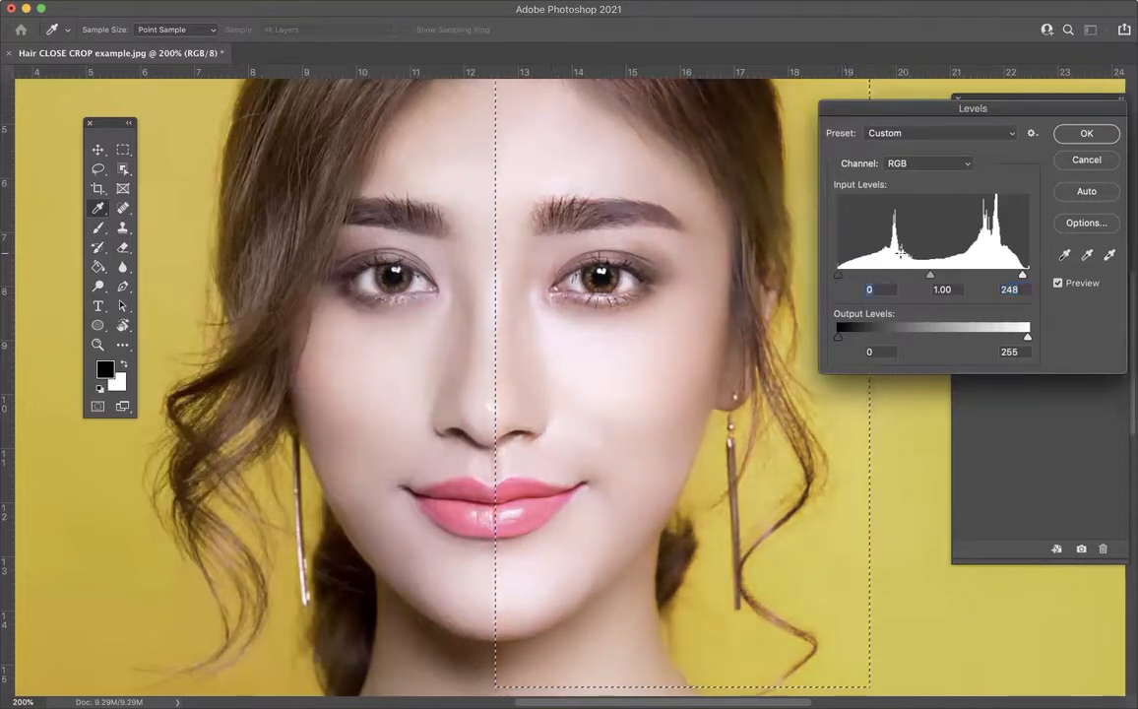
drag(1017, 276, 1018, 278)
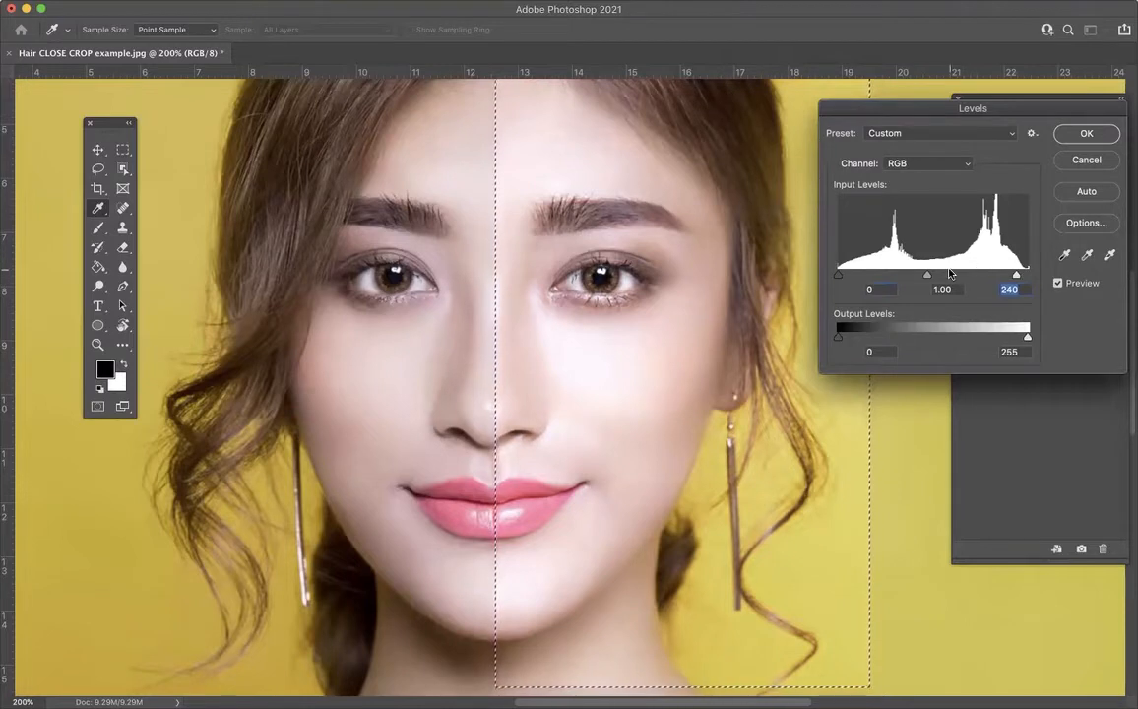
drag(1016, 278, 1031, 281)
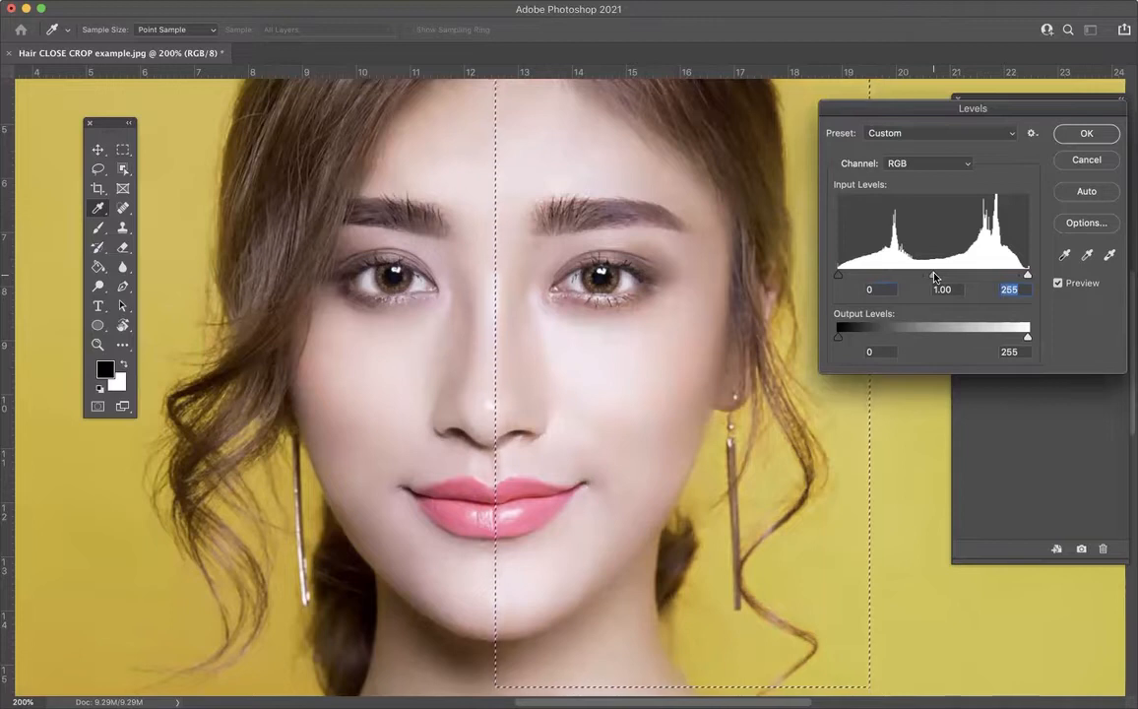
Step: Try Levels midtone values of 1.74 and 0.48 on the selected half, and return the midtone to 1.00
drag(934, 277, 894, 277)
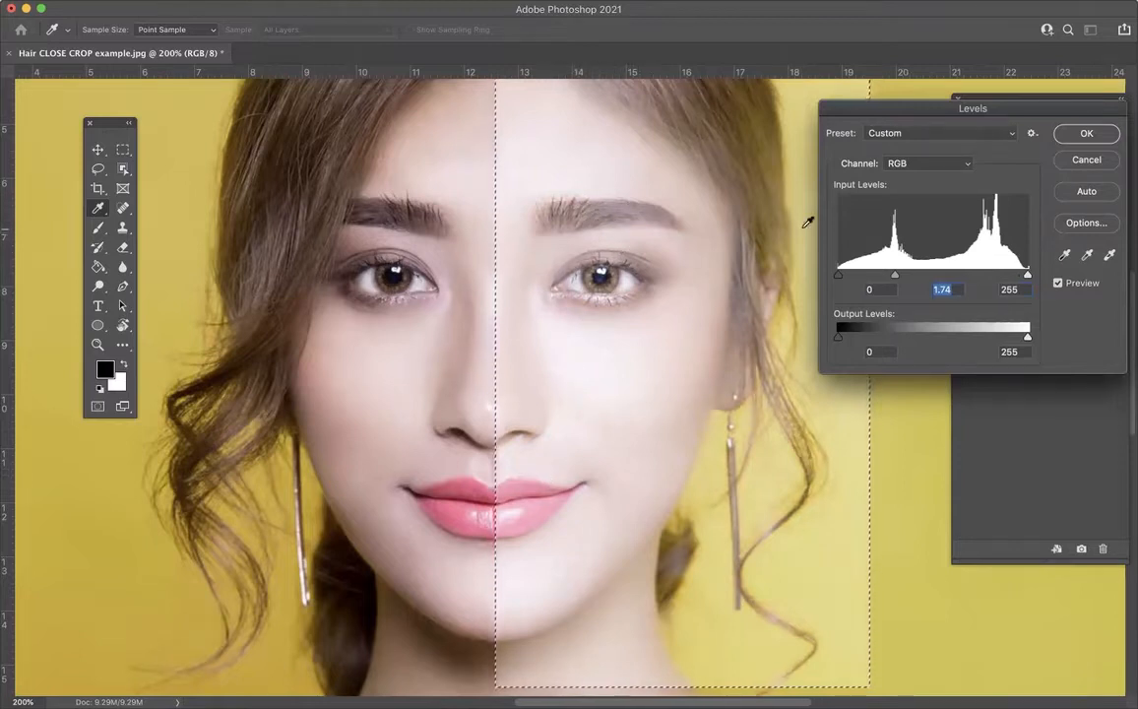
drag(896, 275, 974, 275)
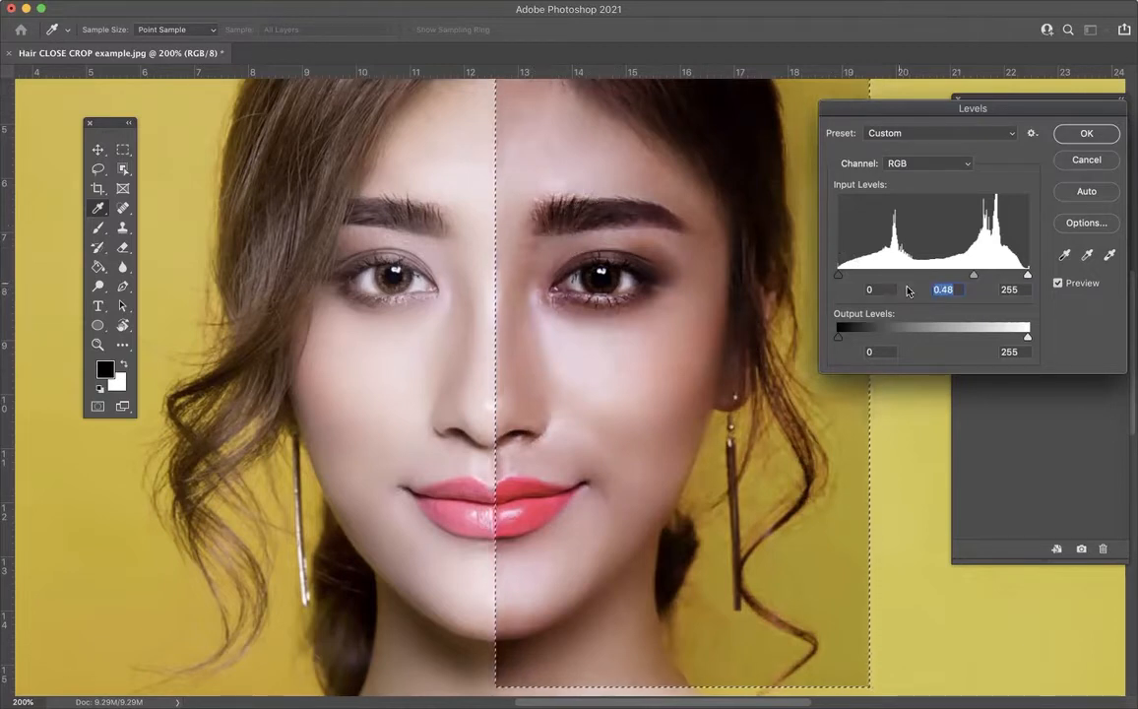
drag(974, 276, 932, 277)
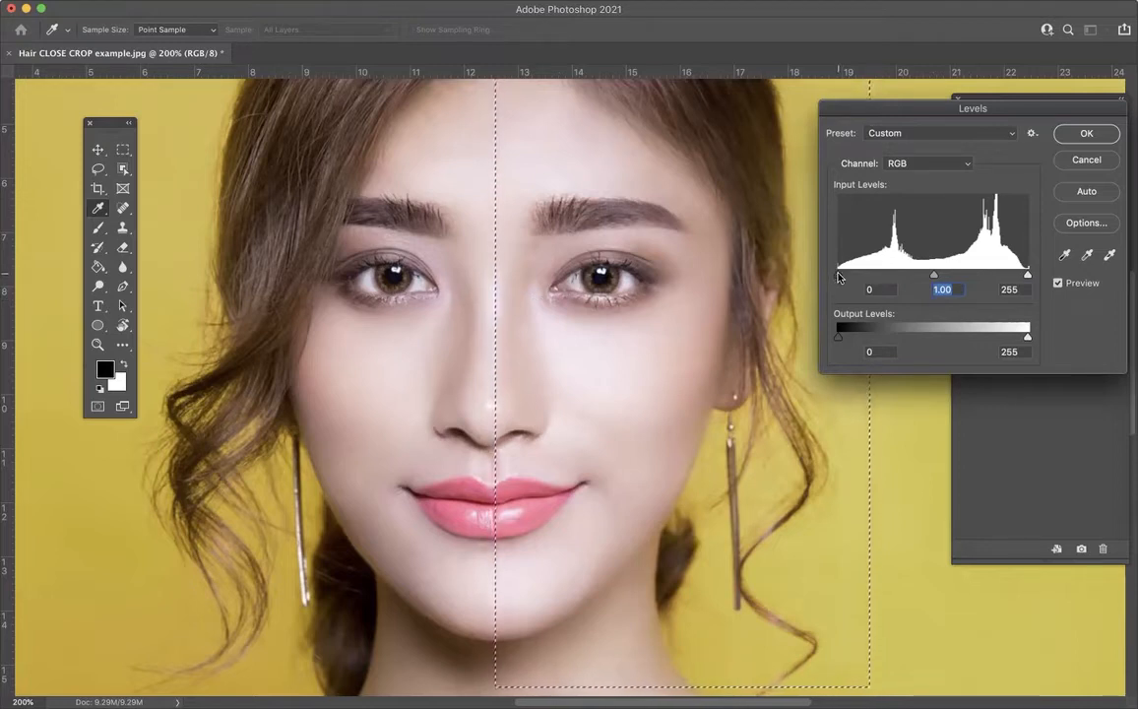
Step: Apply Levels to the selected half with black input 41, midtone 1.13 and white input 239
drag(838, 277, 860, 278)
drag(942, 277, 936, 276)
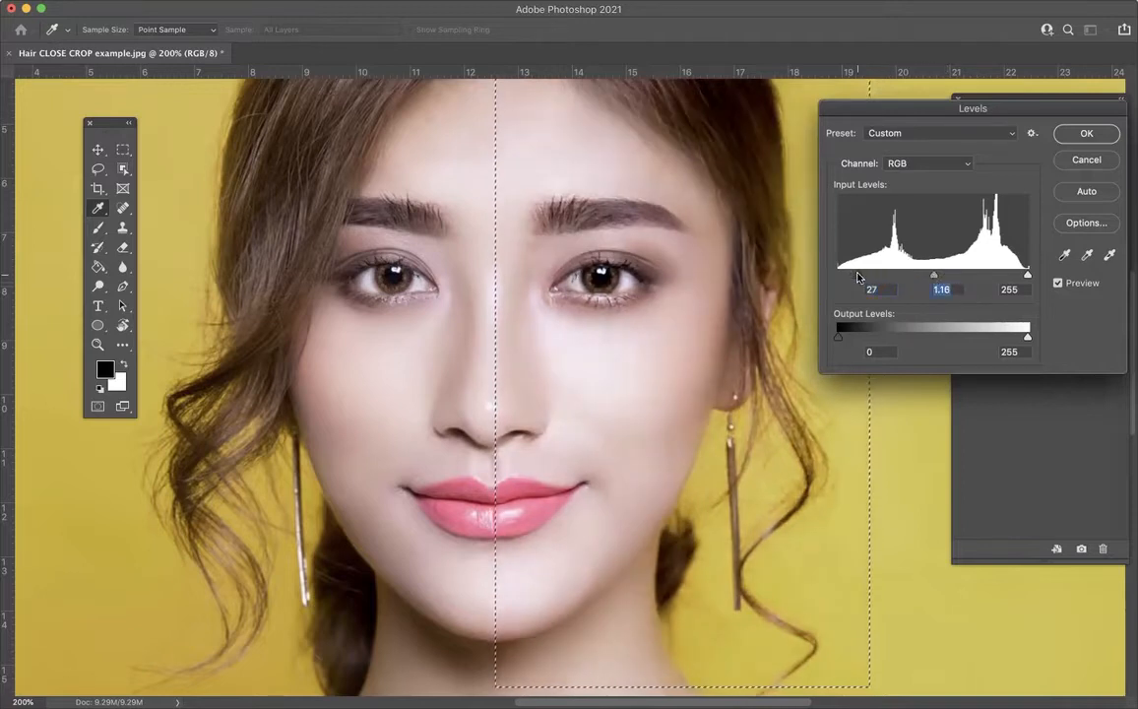
drag(865, 278, 941, 279)
drag(1026, 277, 1015, 277)
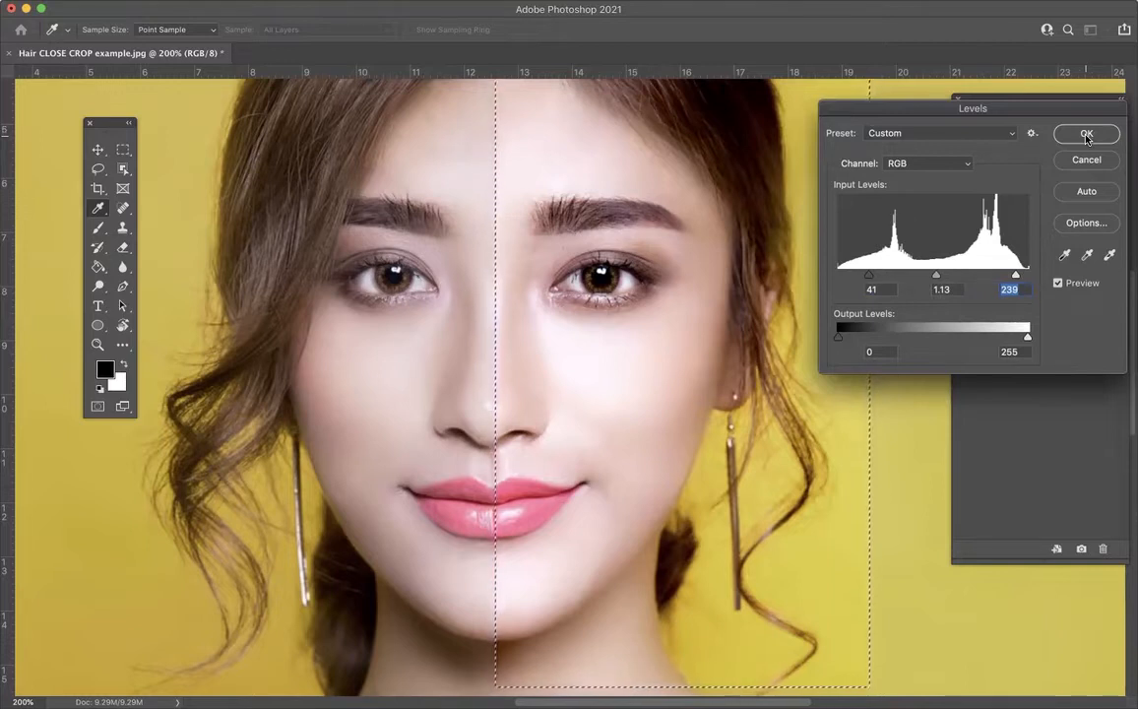
key(Return)
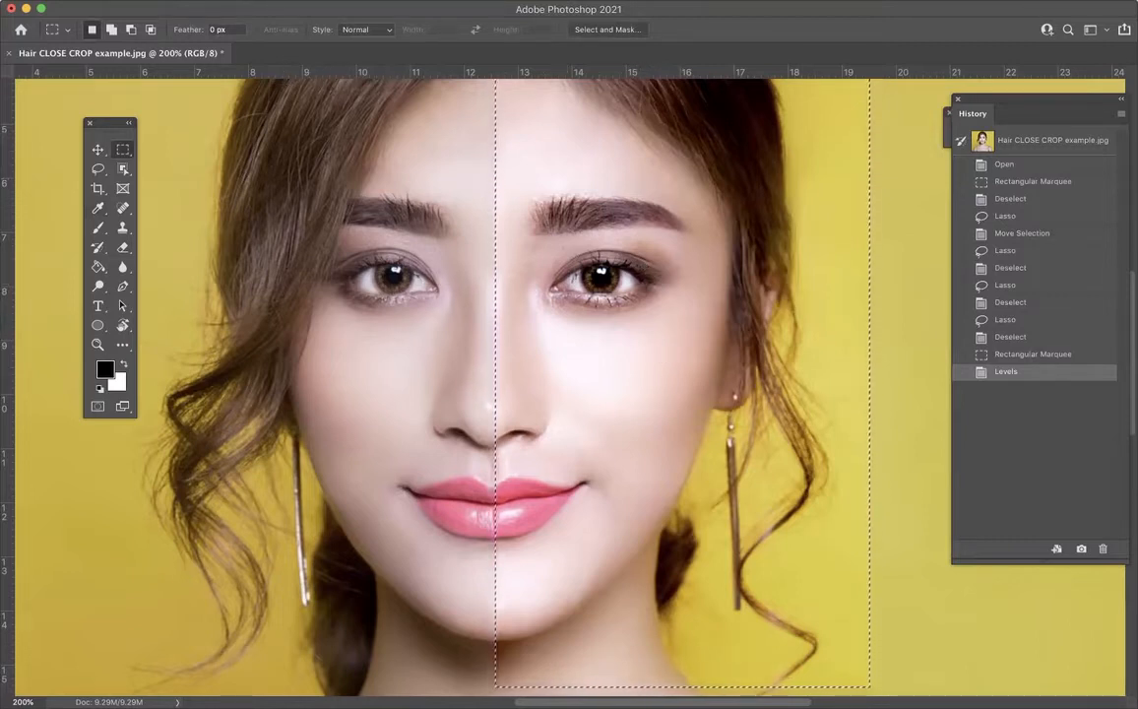
Step: Open the Hue/Saturation adjustment for the marquee area and place its dialog over the History panel, clear of the face
click(154, 0)
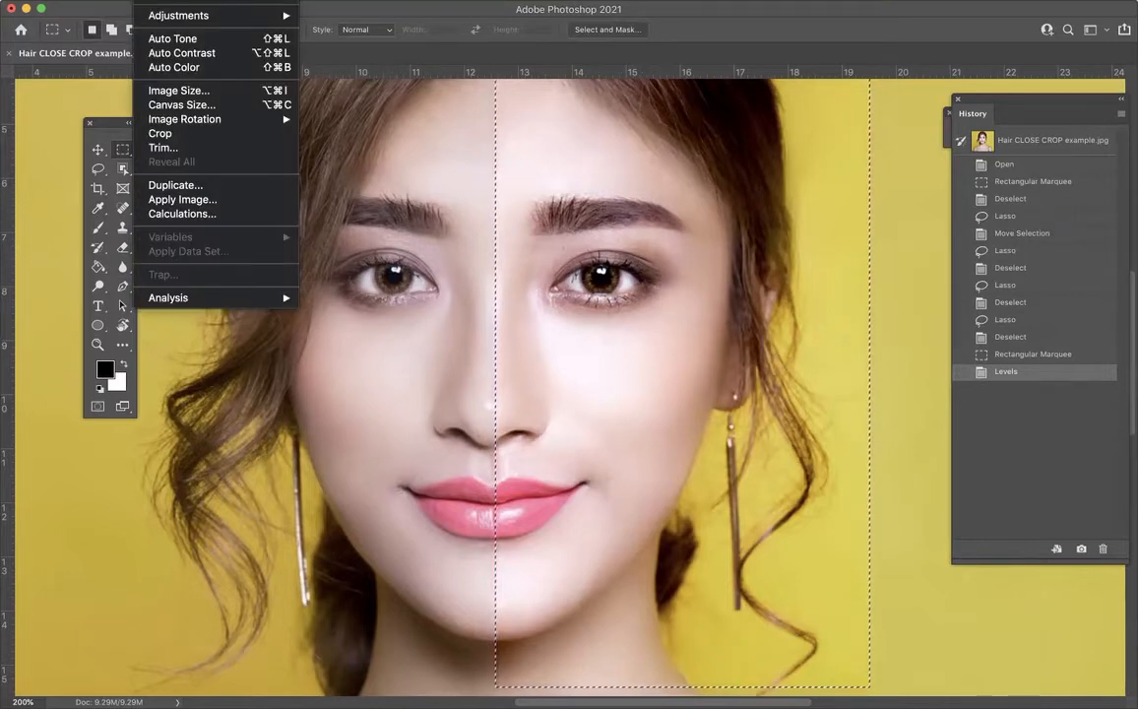
mouse_move(165, 16)
mouse_move(237, 16)
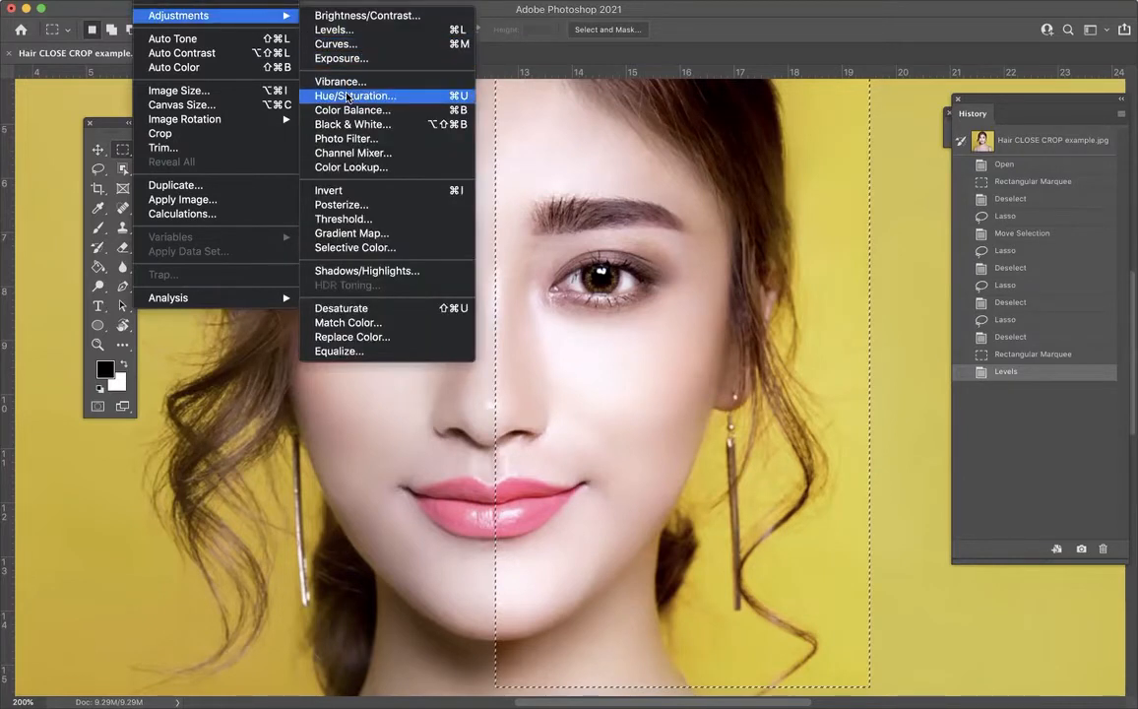
click(347, 96)
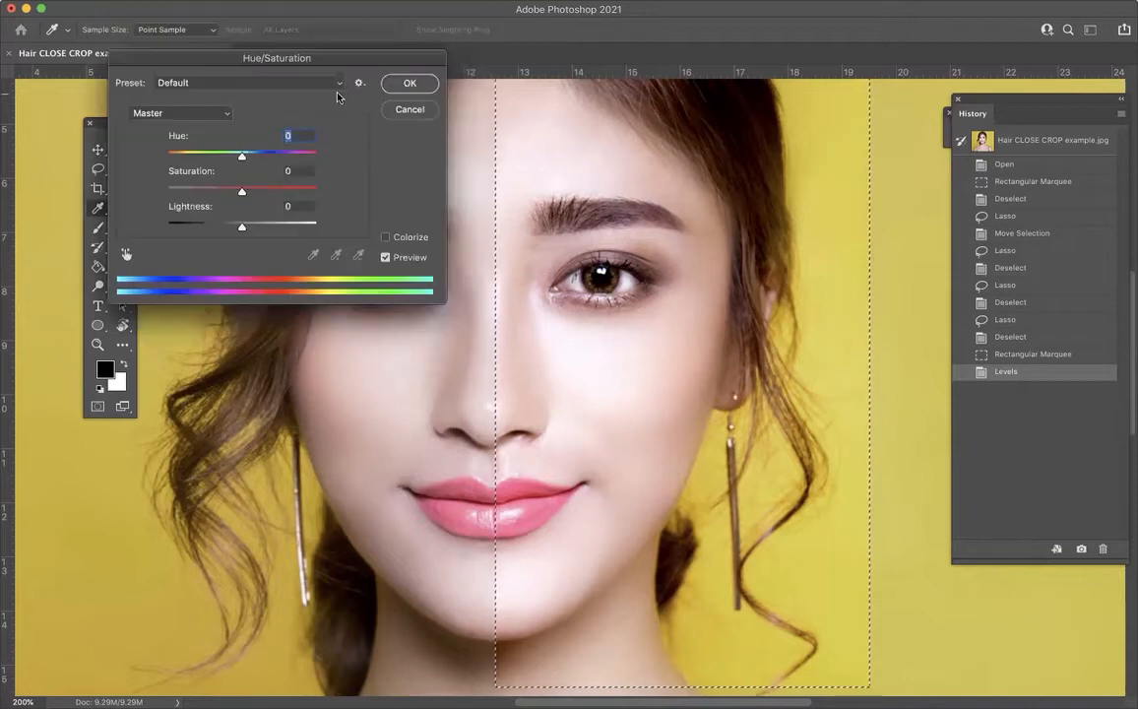
drag(343, 61, 1041, 139)
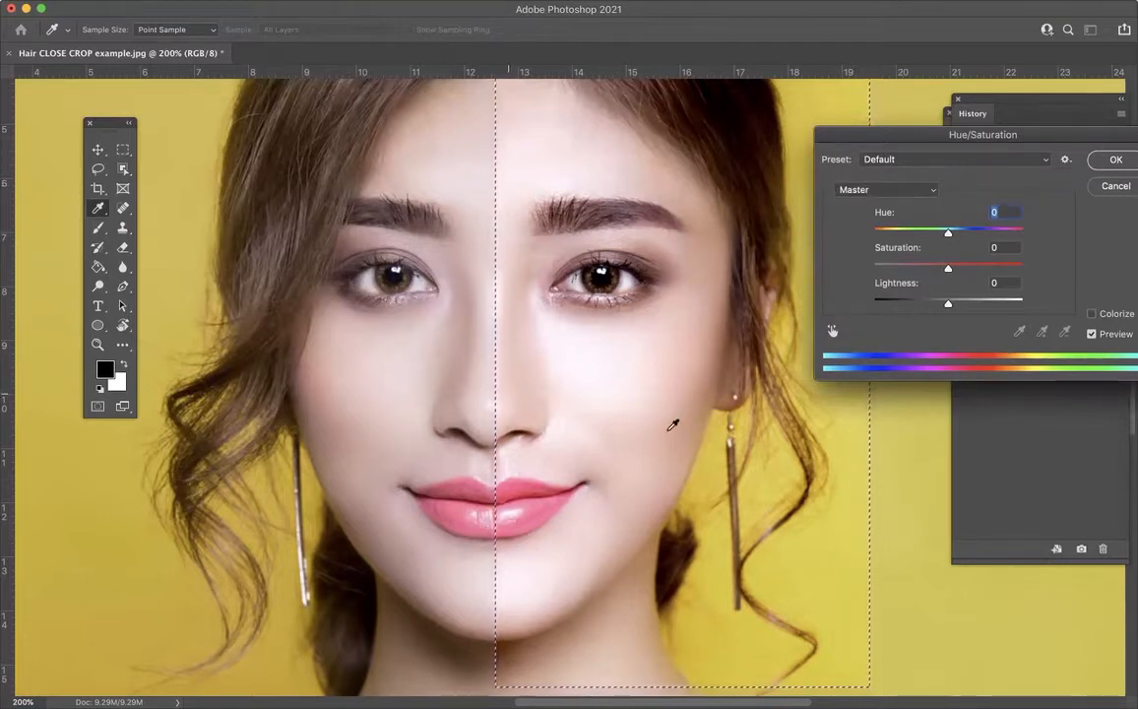
Step: Try Master hue and lightness shifts and a saturation of -100 on the selected half, returning all three to 0
mouse_move(948, 234)
mouse_down()
mouse_move(872, 234)
mouse_move(1004, 236)
mouse_move(873, 236)
mouse_move(948, 235)
mouse_up()
drag(947, 234, 948, 234)
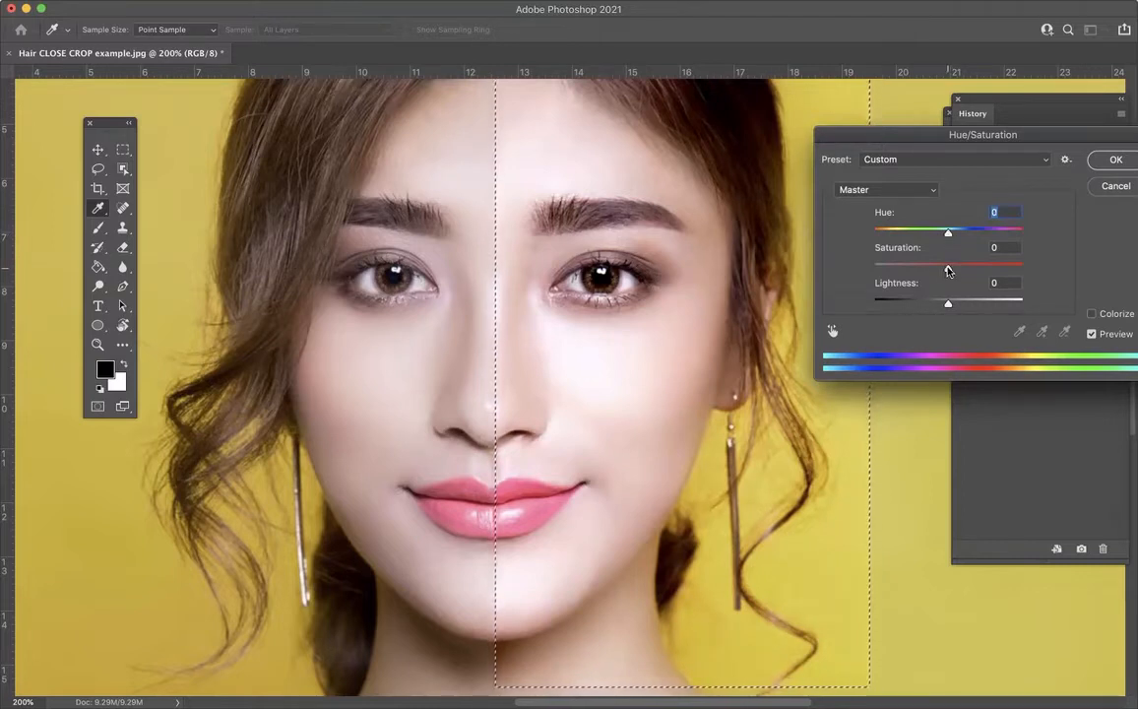
drag(949, 269, 846, 270)
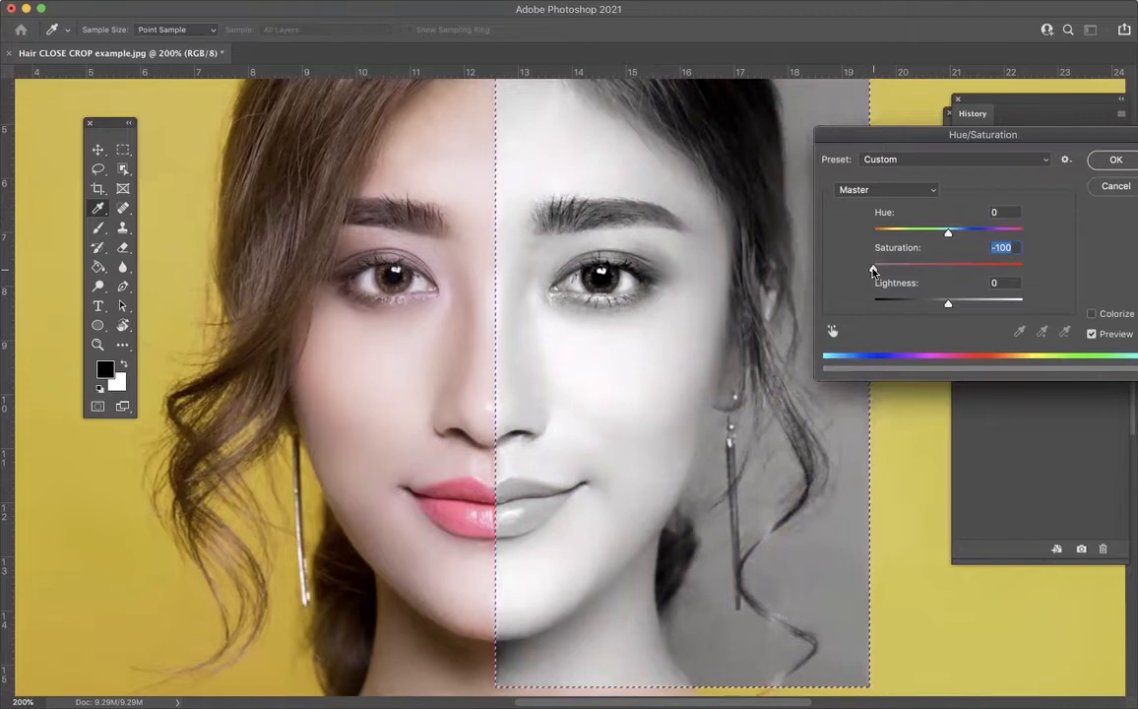
drag(874, 270, 947, 269)
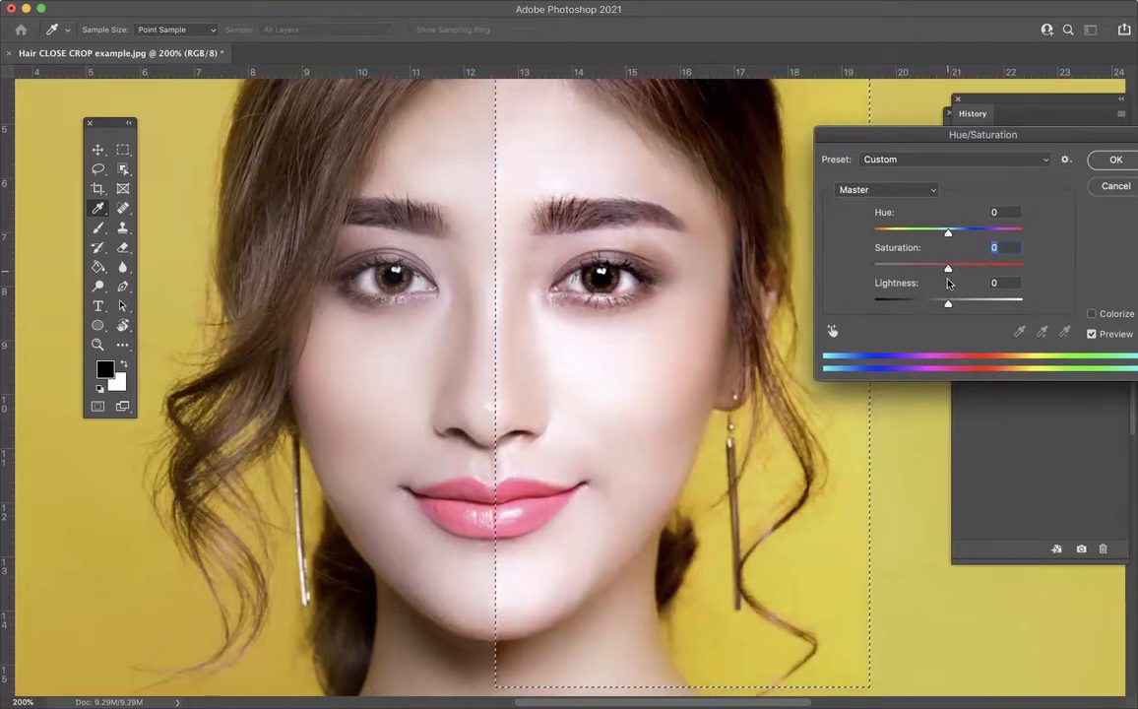
mouse_move(948, 306)
mouse_down()
mouse_move(960, 307)
mouse_move(919, 308)
mouse_move(949, 309)
mouse_up()
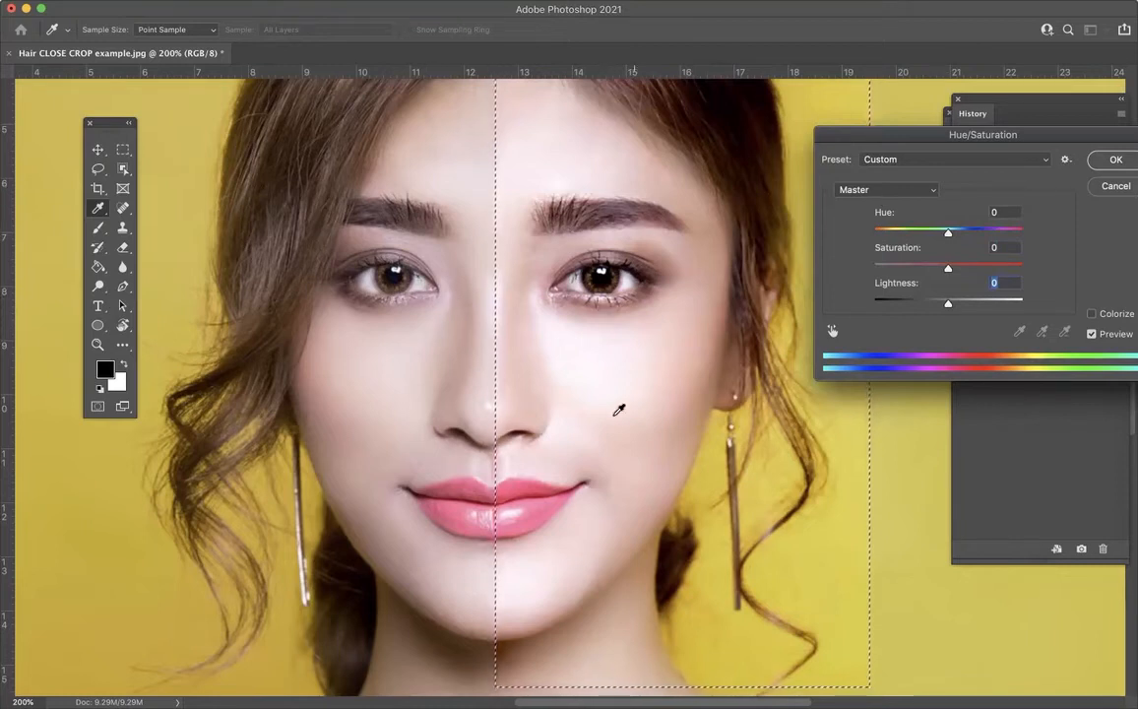
Step: Try hue shifts of +153 and -29 on the Reds range only, and reset the Reds hue to 0
click(890, 190)
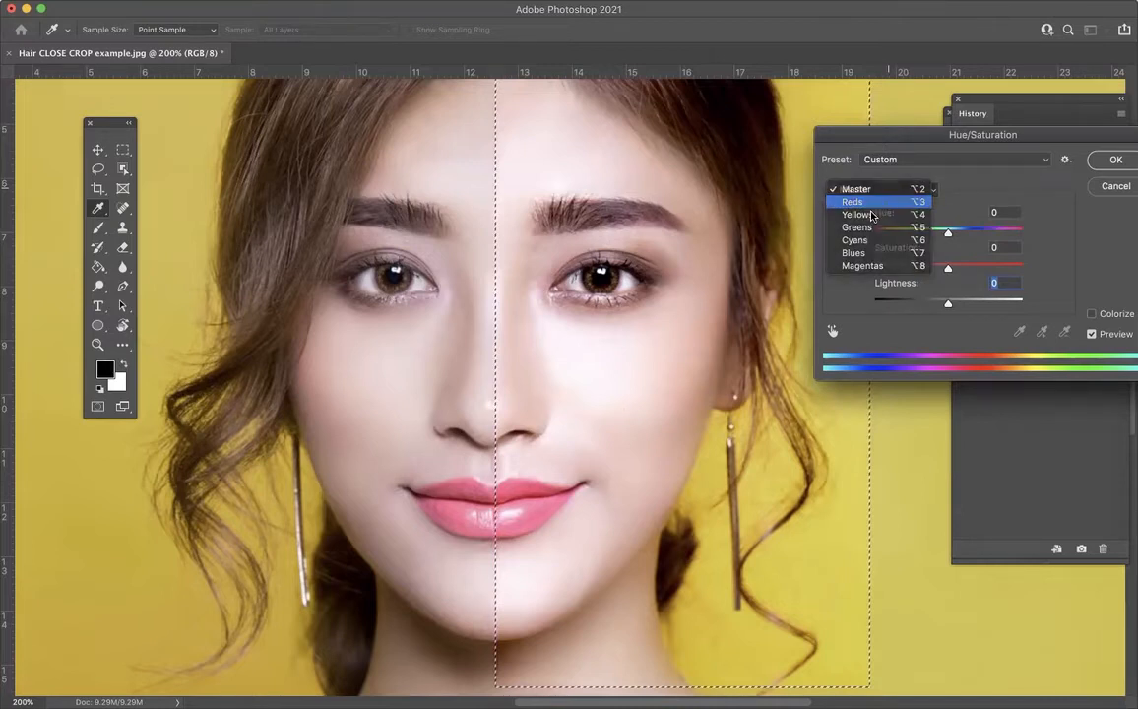
click(885, 202)
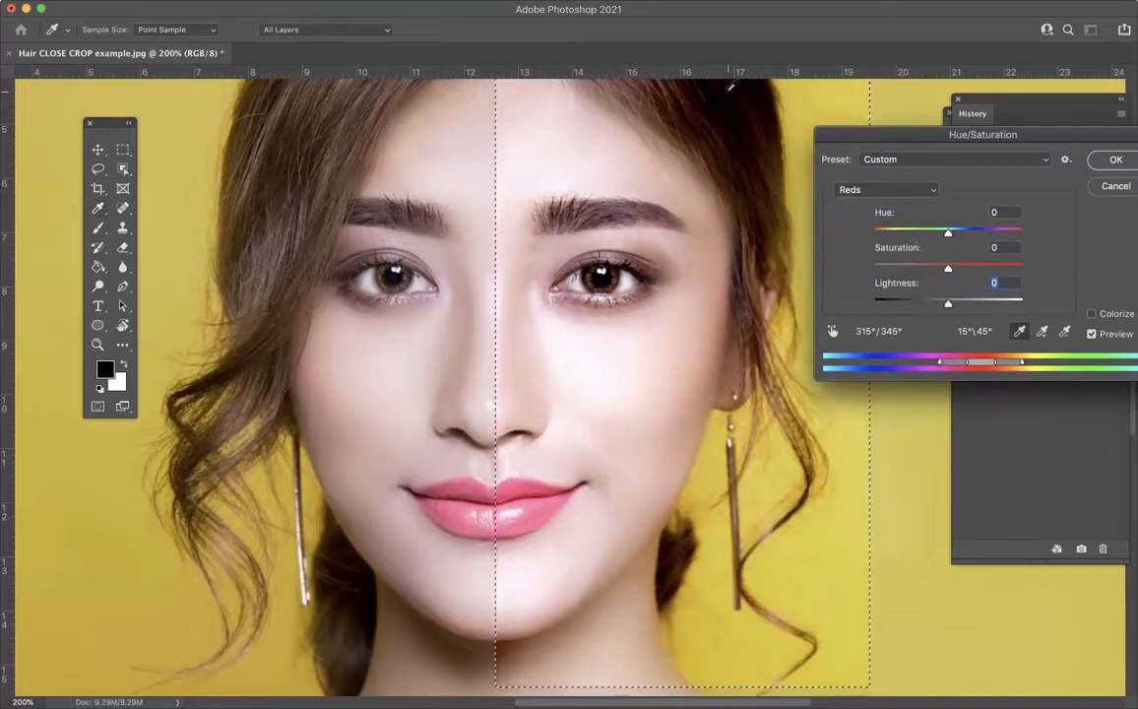
drag(948, 234, 1015, 231)
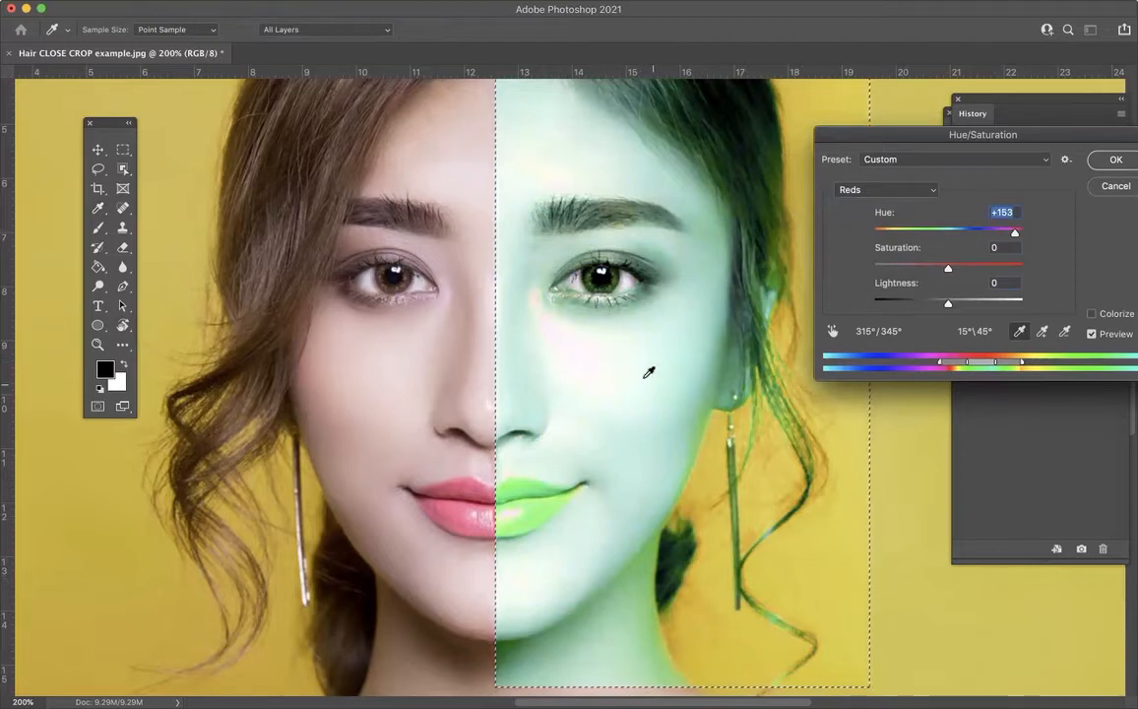
drag(1012, 234, 926, 236)
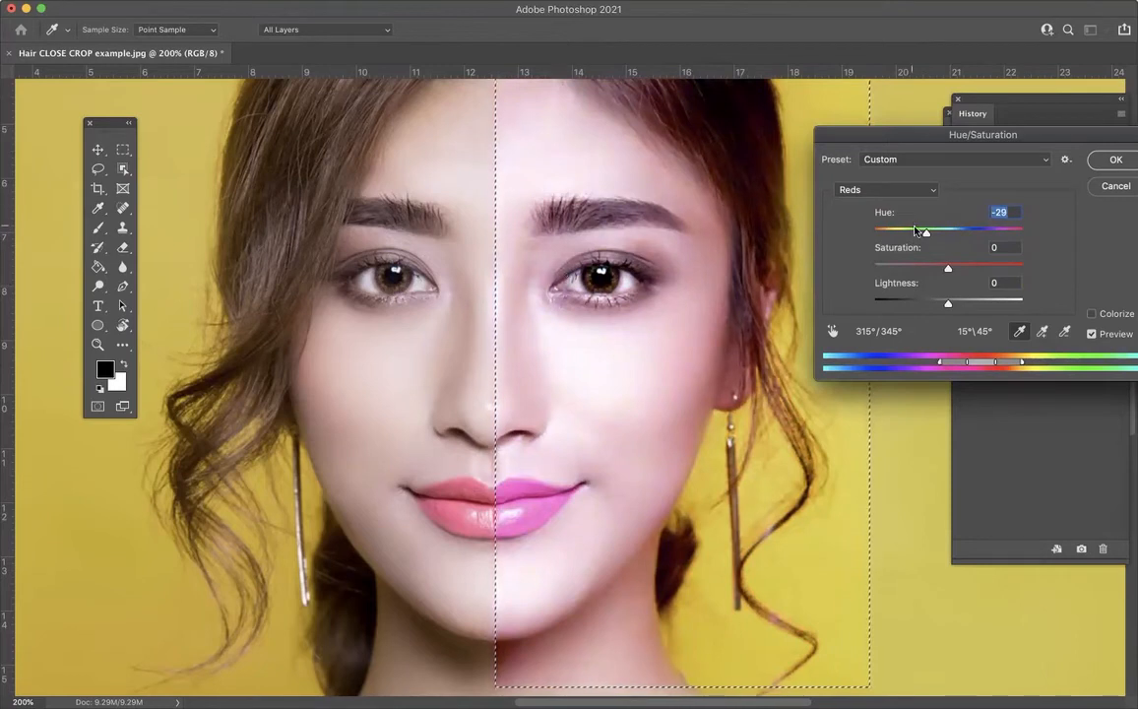
mouse_move(927, 236)
mouse_down()
mouse_move(891, 234)
mouse_move(997, 230)
mouse_move(948, 236)
mouse_up()
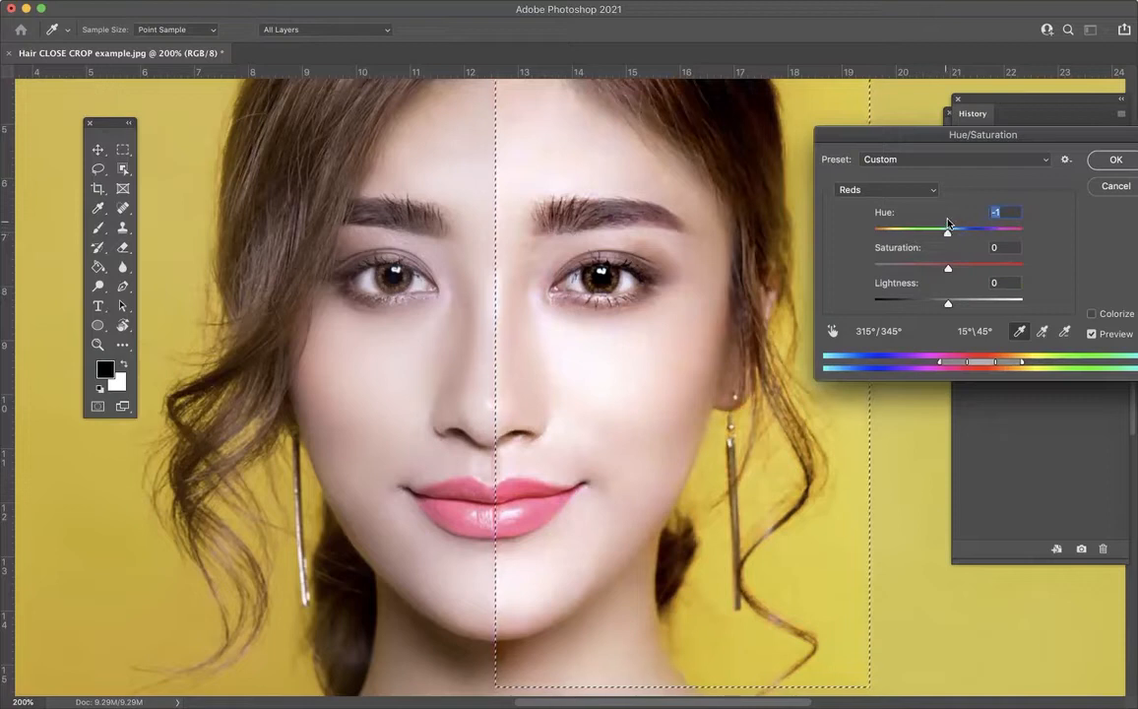
text(0)
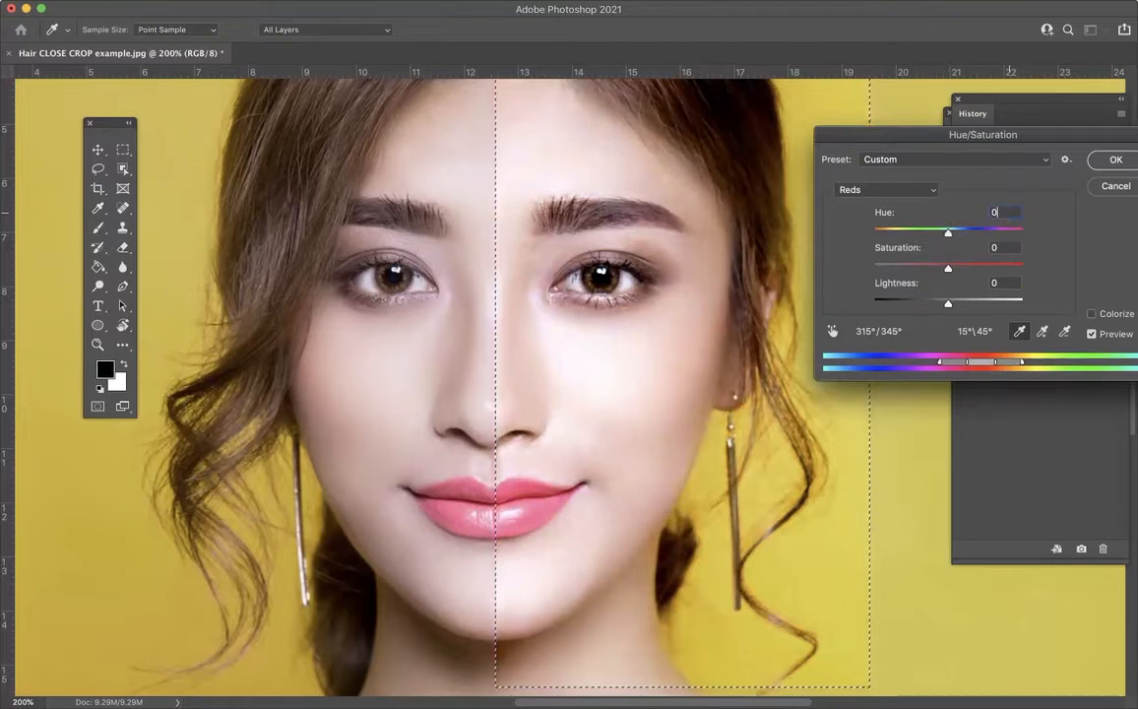
Step: Try a hue shift and a saturation of +100 on the Blues range, bringing hue back to 0 and saturation to -2
click(887, 190)
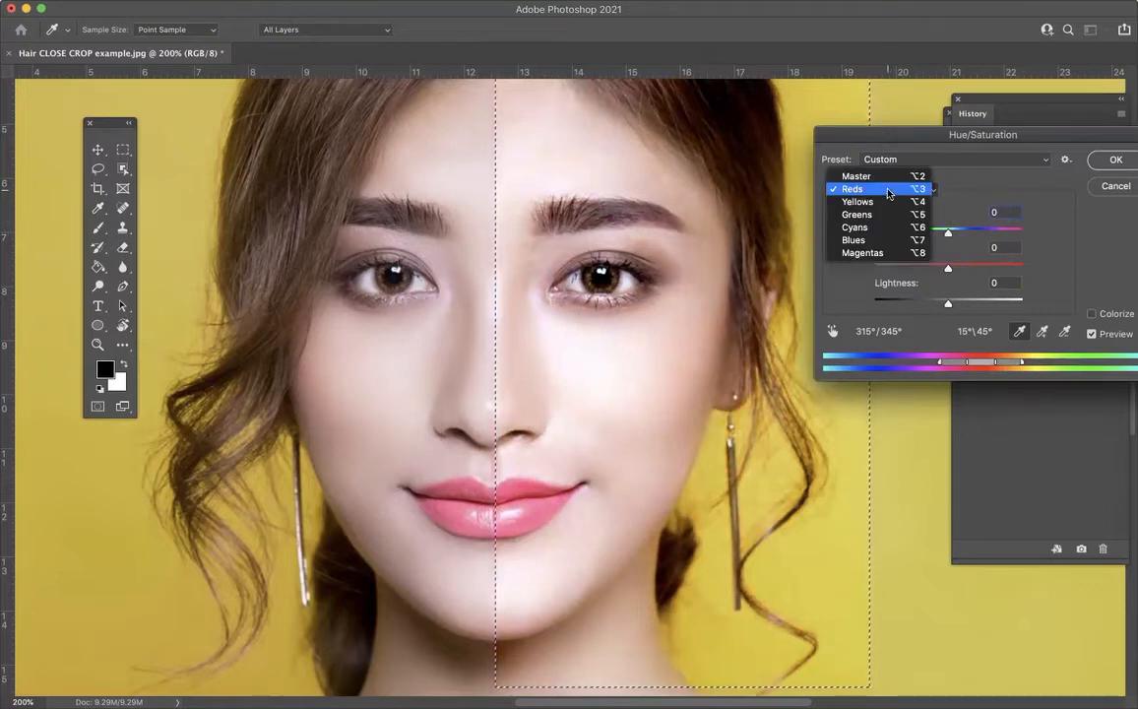
click(883, 241)
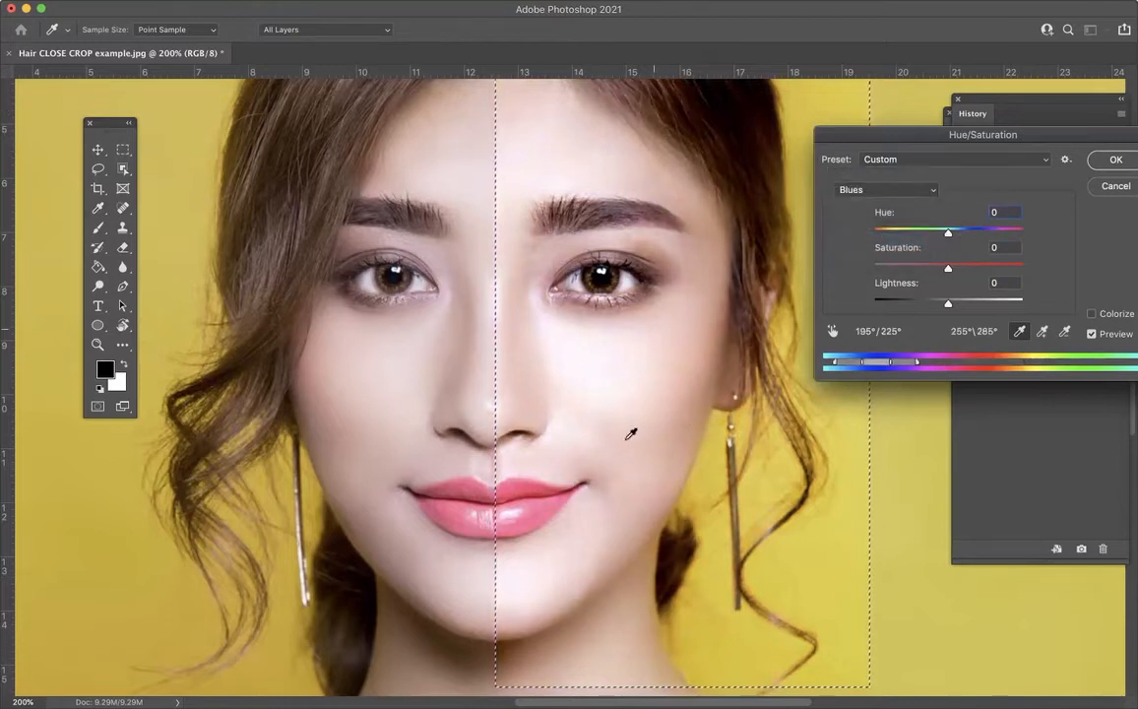
mouse_move(949, 234)
mouse_down()
mouse_move(867, 243)
mouse_move(1020, 234)
mouse_move(948, 237)
mouse_up()
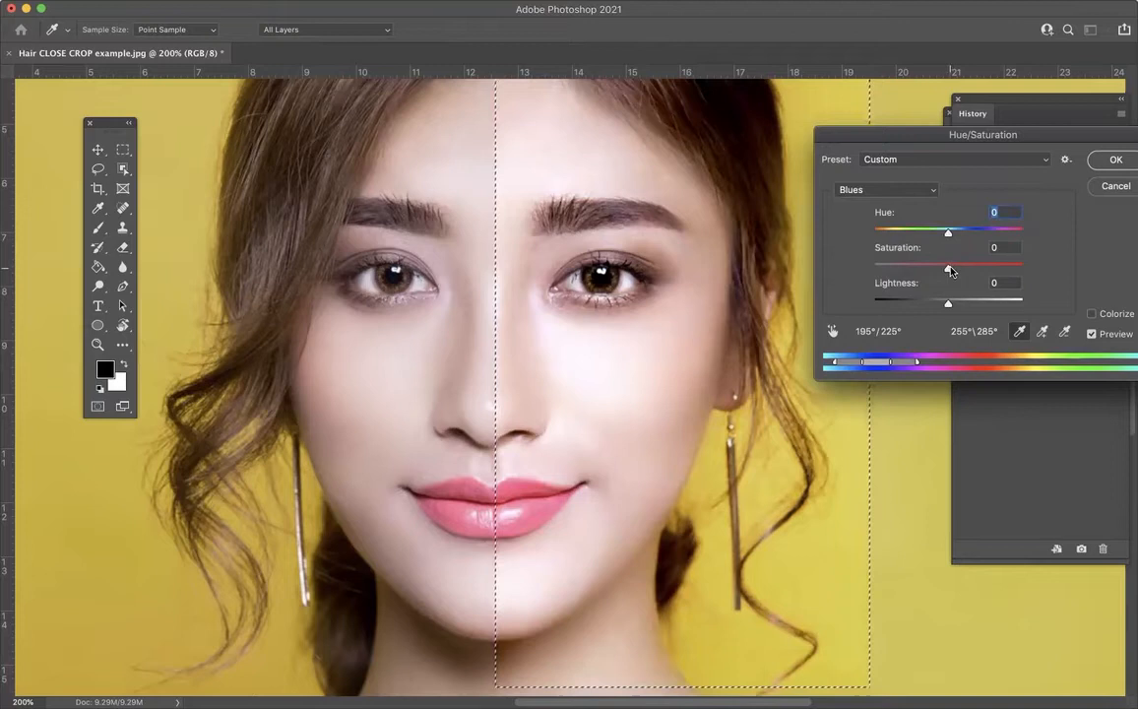
drag(948, 271, 1043, 270)
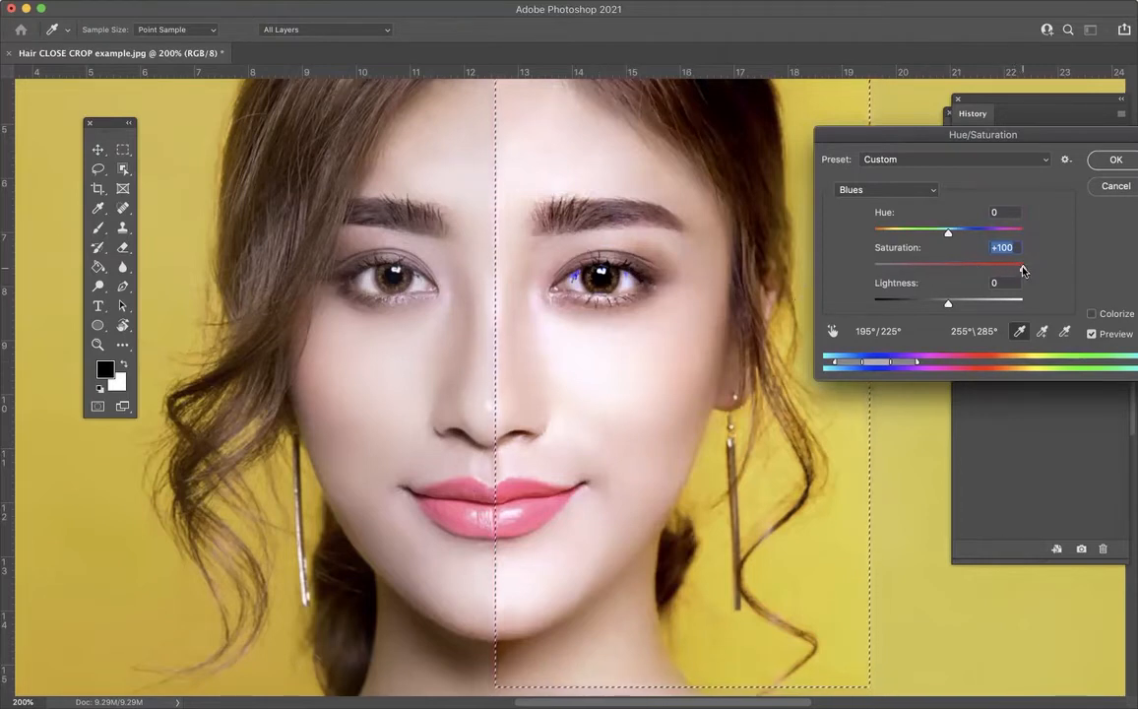
drag(1024, 271, 948, 270)
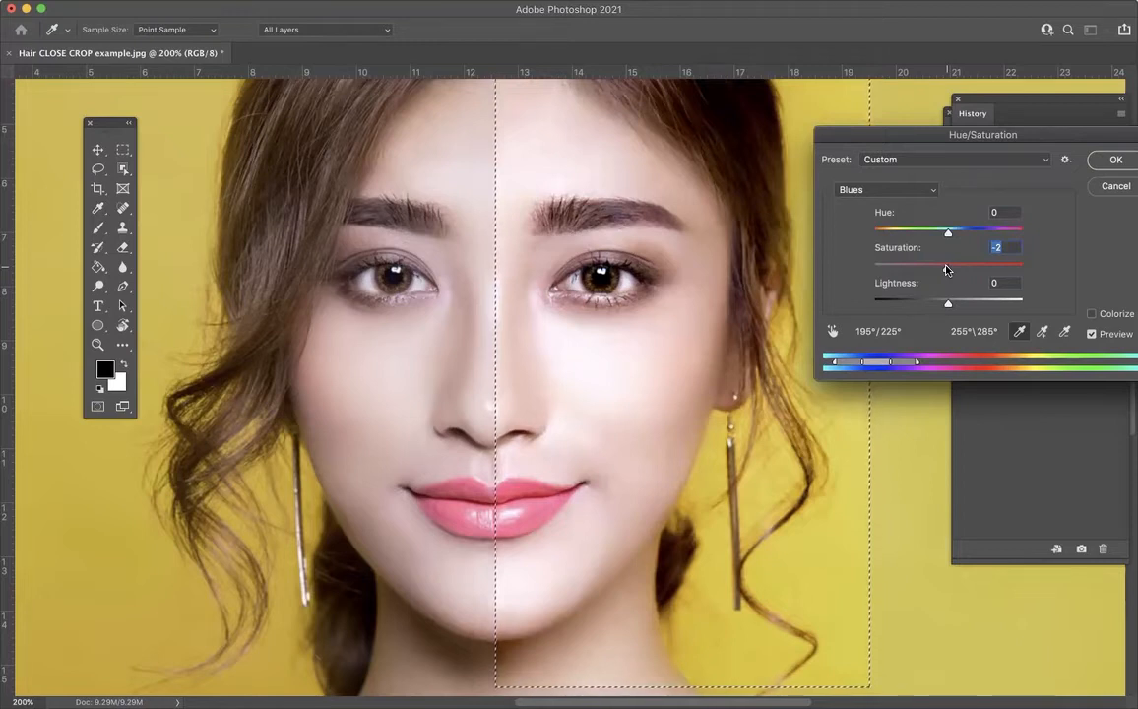
Step: Try a hue of +109 on the Yellows range to recolor the background, and return the Yellows hue to 0
click(908, 191)
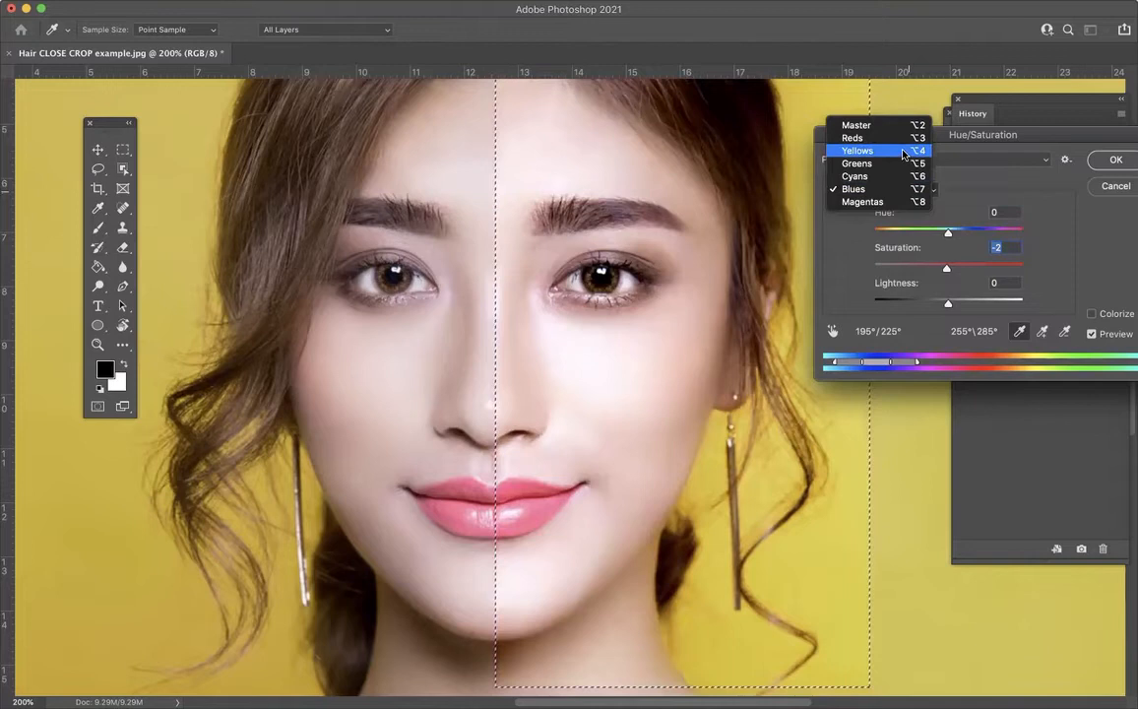
click(901, 151)
drag(947, 234, 1002, 234)
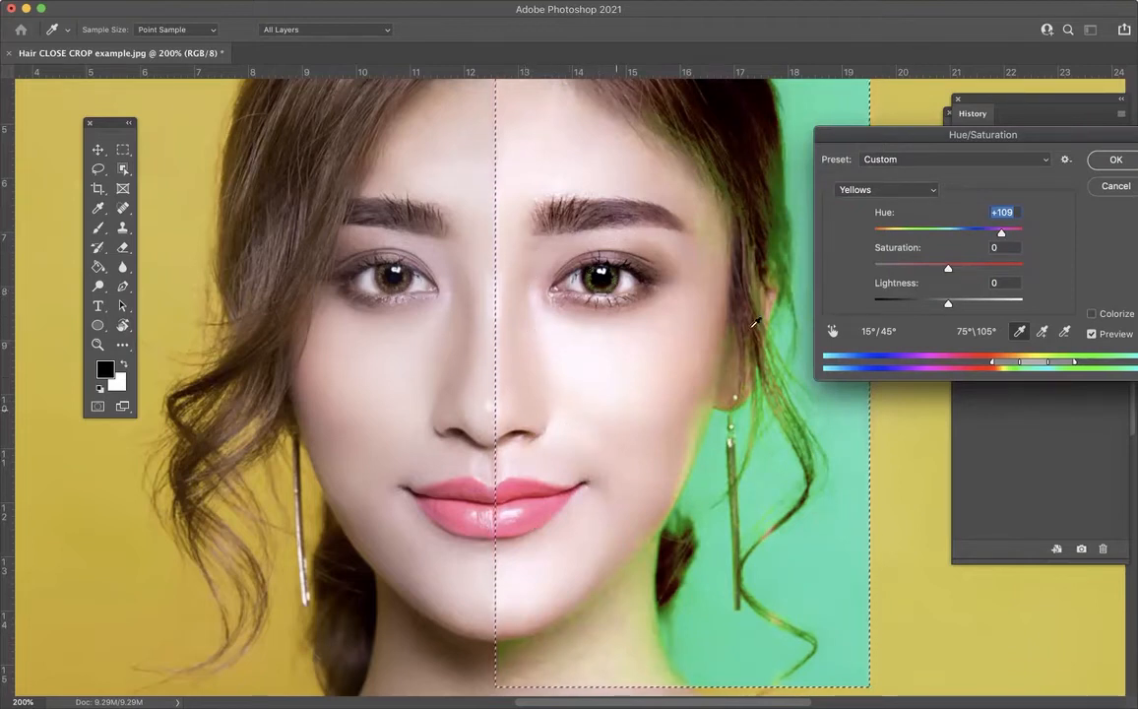
drag(1001, 232, 949, 240)
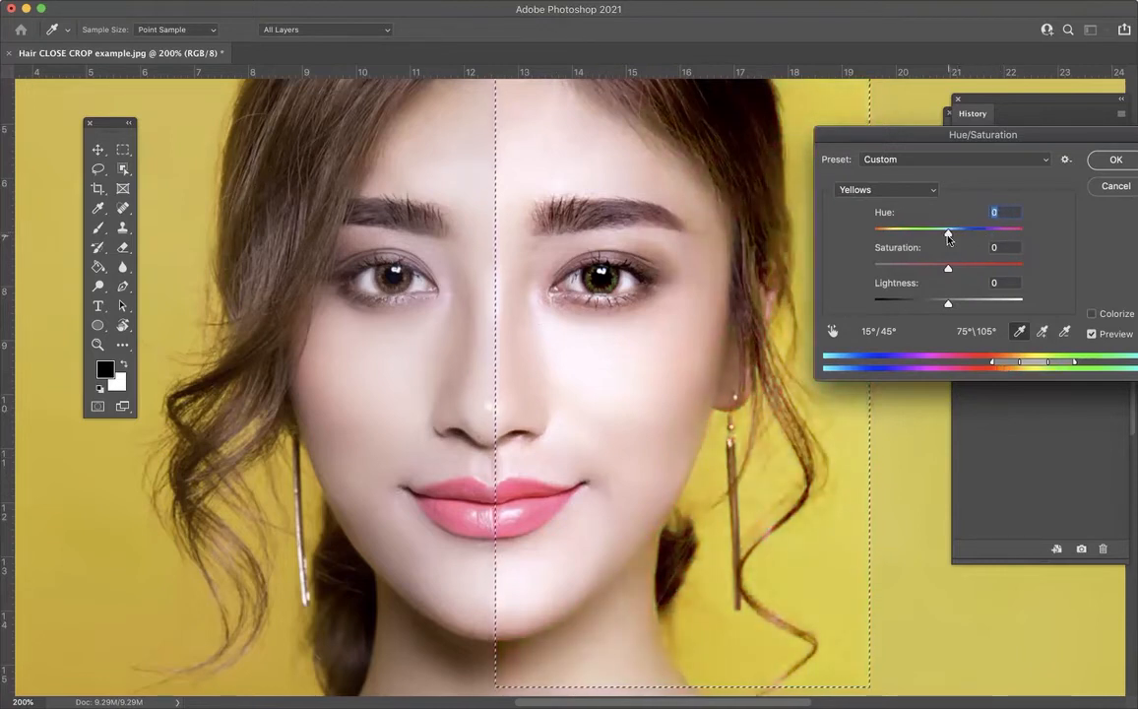
Step: Try the hue on the Master range again, return it to 0, and cancel the Hue/Saturation adjustment
click(883, 191)
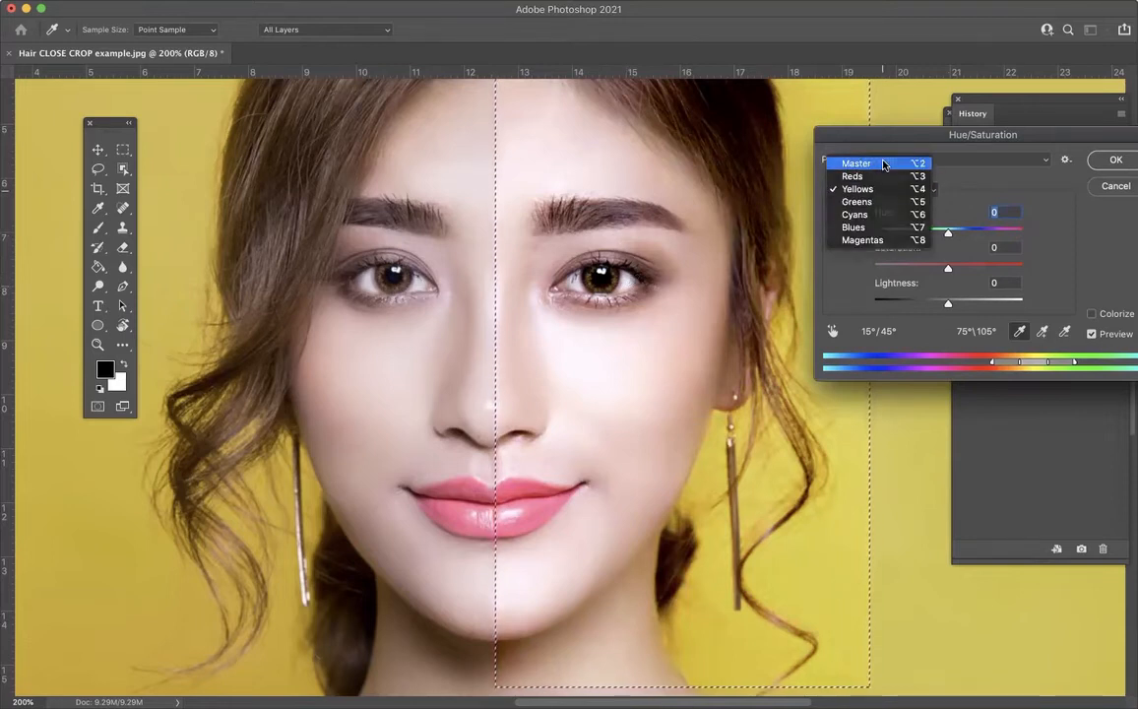
click(883, 163)
mouse_move(948, 232)
mouse_down()
mouse_move(892, 242)
mouse_move(971, 236)
mouse_move(948, 236)
mouse_up()
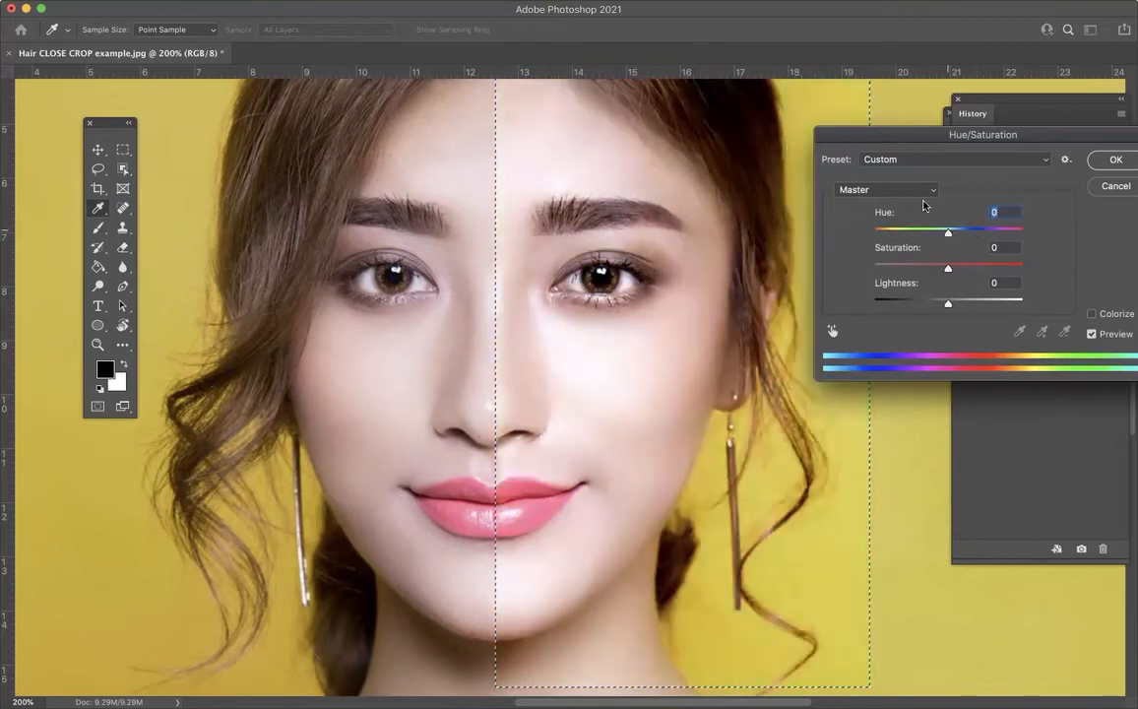
click(884, 190)
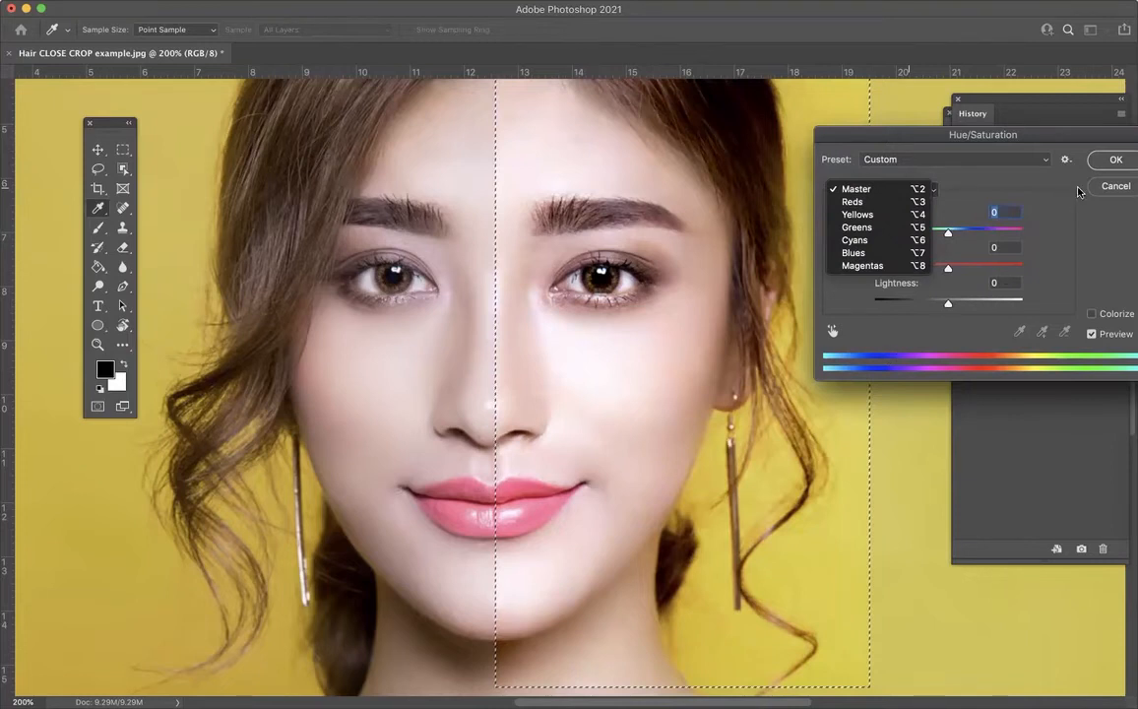
click(1109, 184)
click(1110, 186)
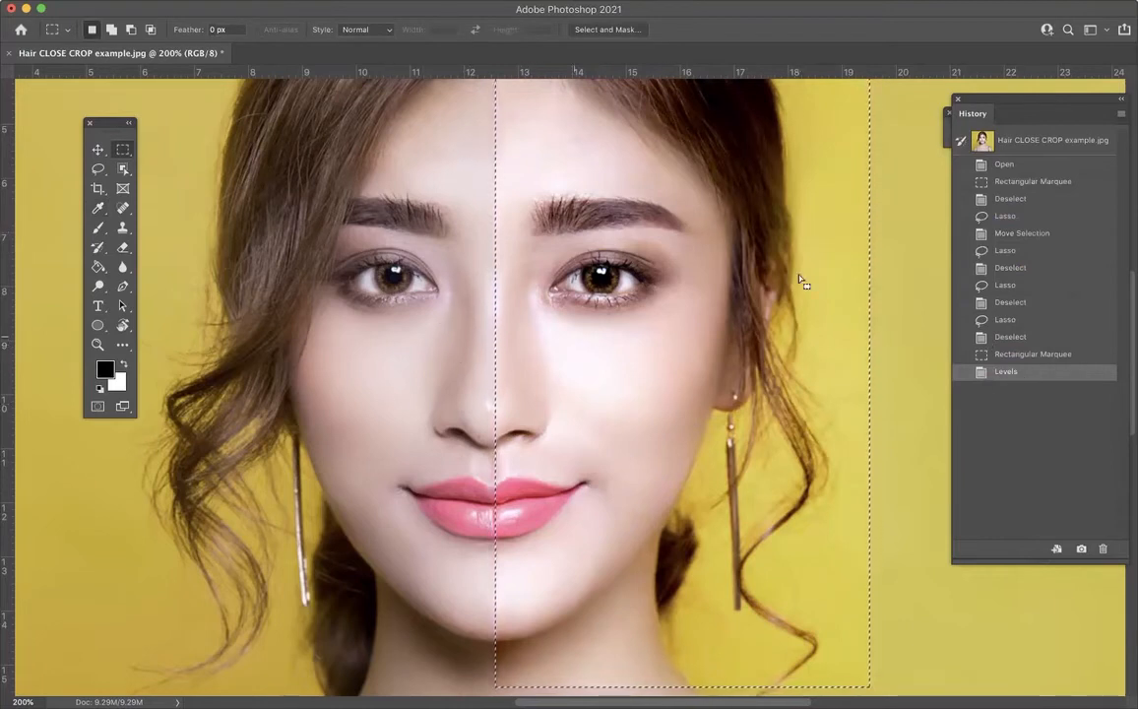
Step: Revert the portrait to its original history snapshot and inspect the loose hair strands beside the face up close
click(1027, 143)
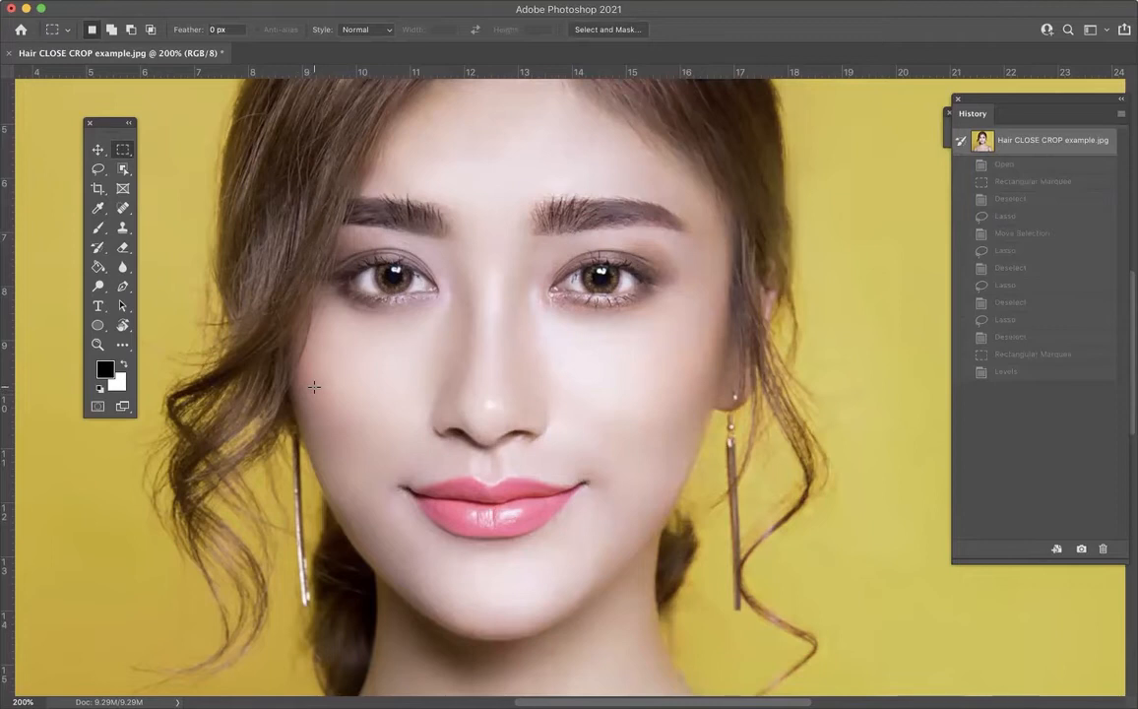
key(super+plus)
key(super+plus)
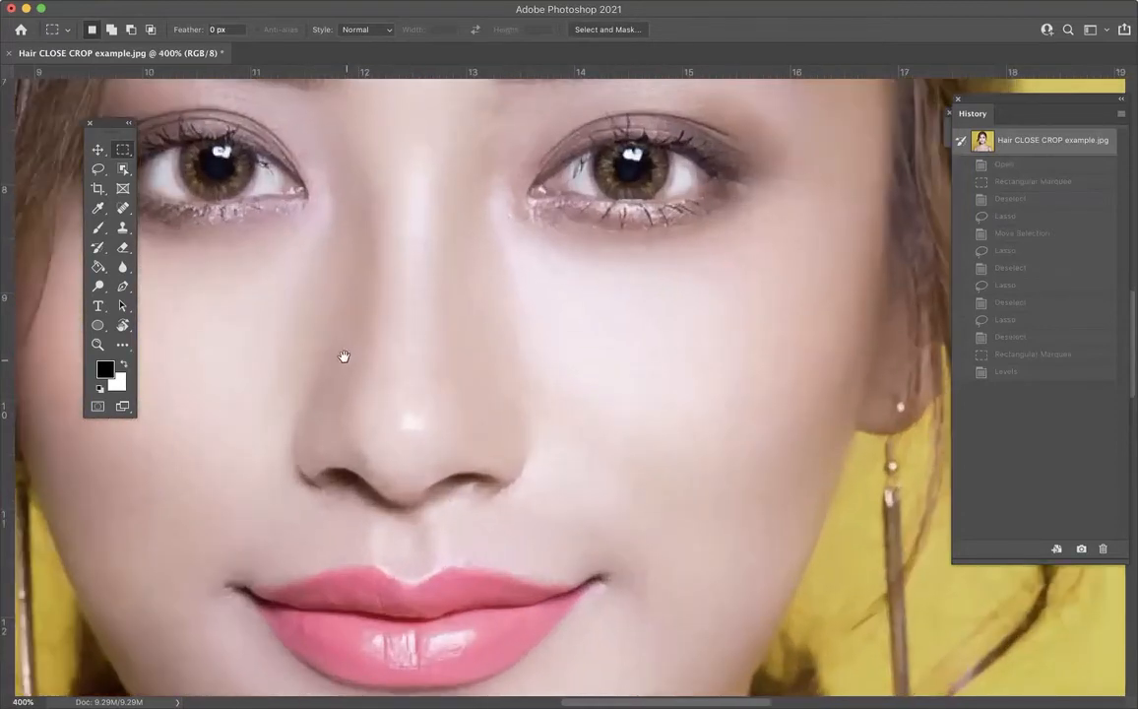
drag(424, 338, 692, 310)
drag(465, 351, 682, 287)
drag(617, 354, 645, 239)
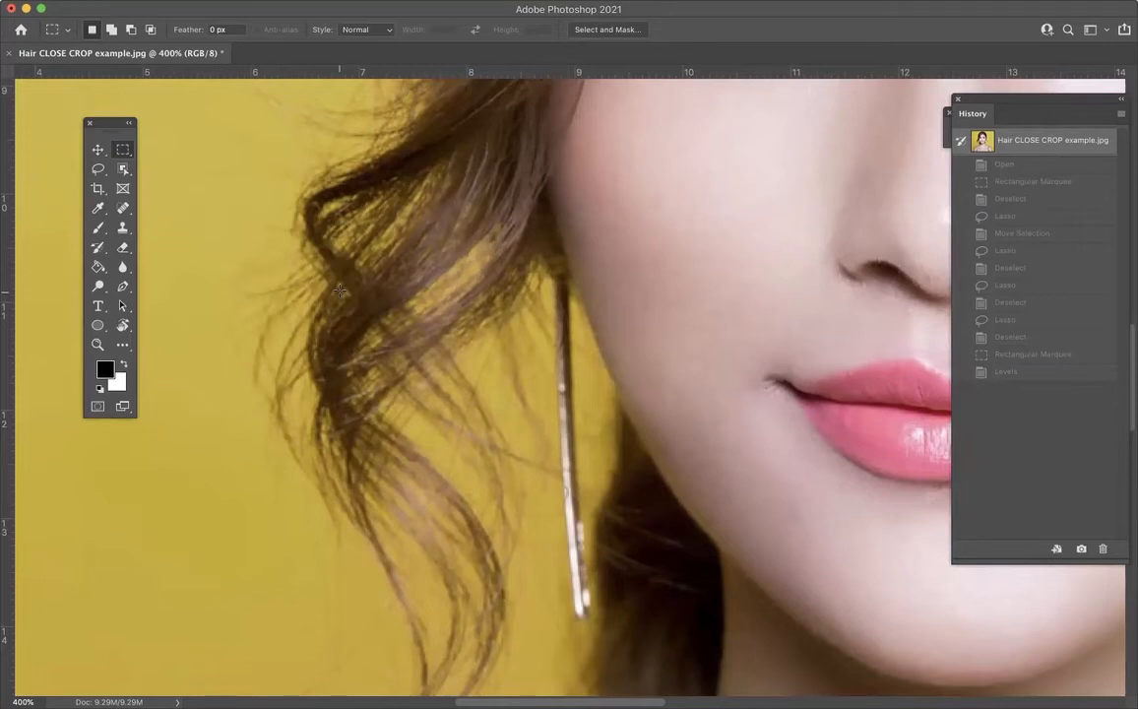
key(super+0)
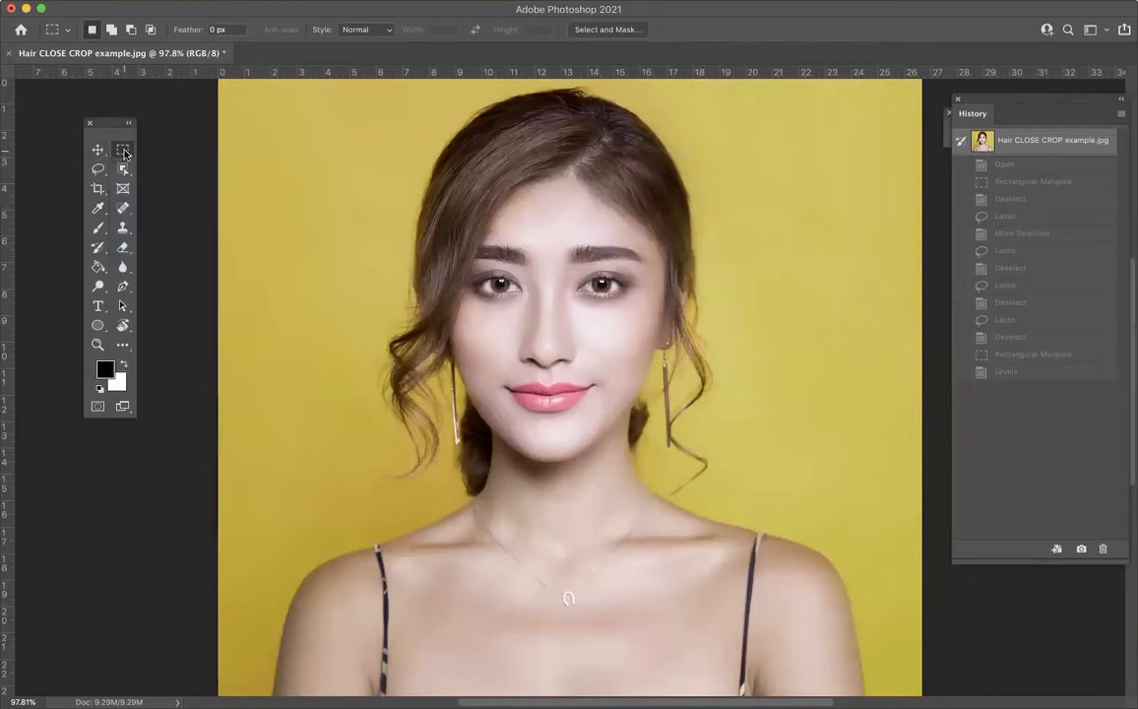
Step: Try the Object Selection tool in Lasso mode on the woman's face and head, and deselect
click(98, 173)
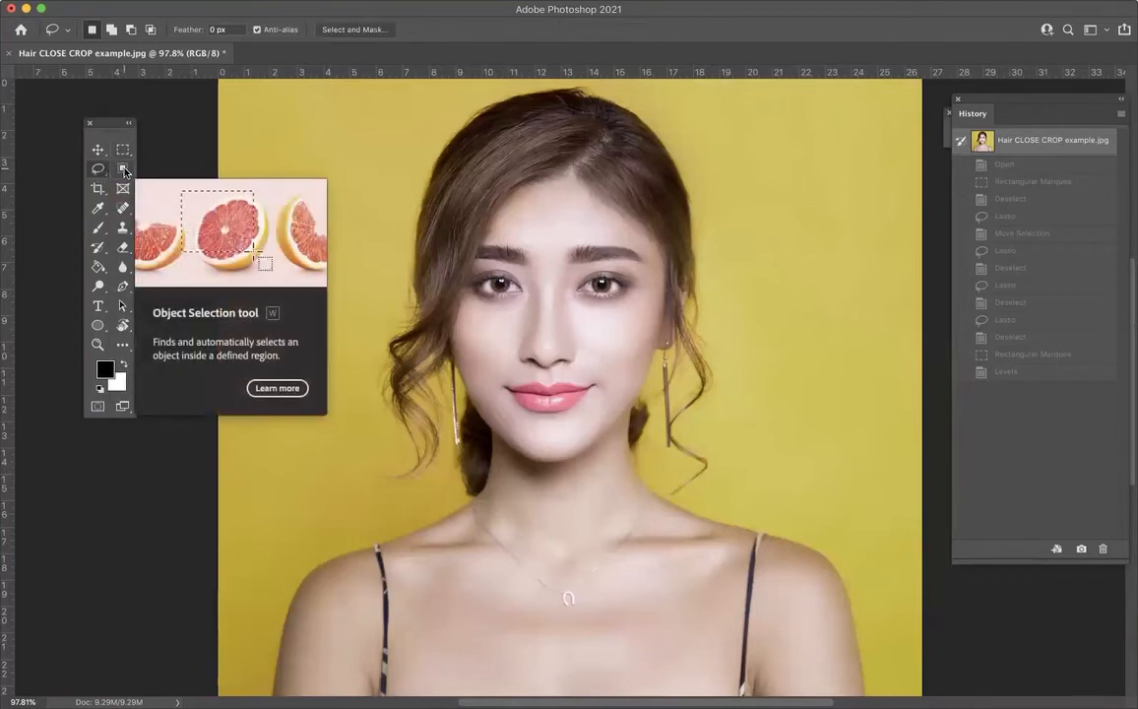
click(124, 171)
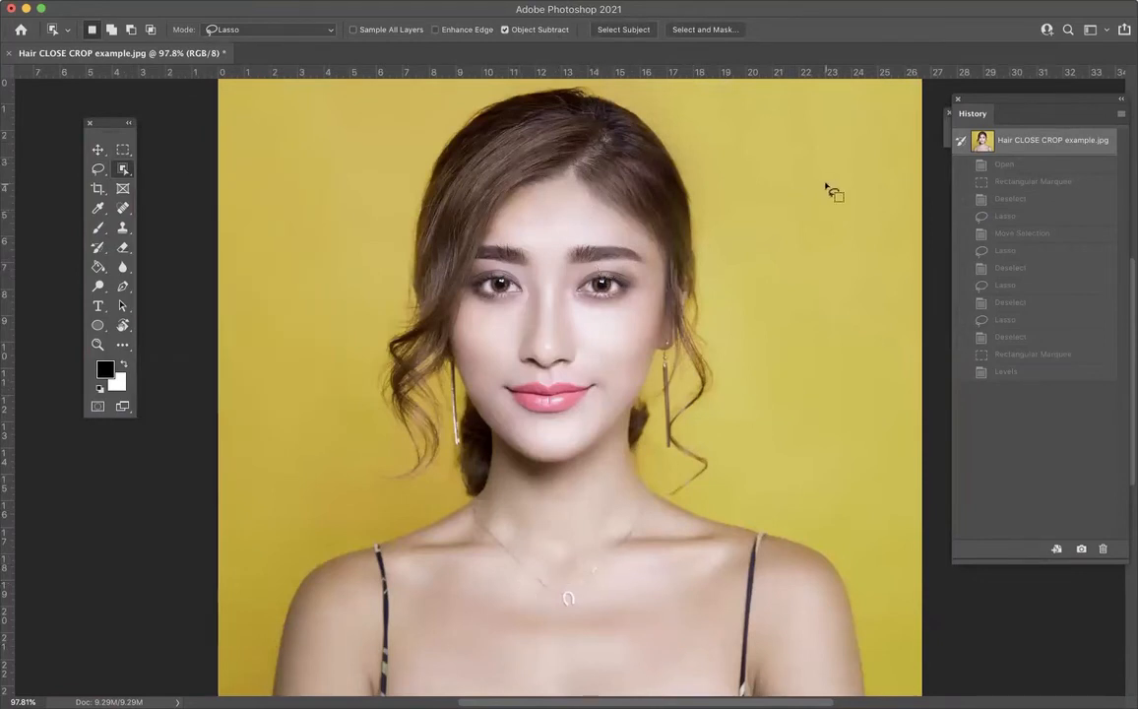
click(123, 171)
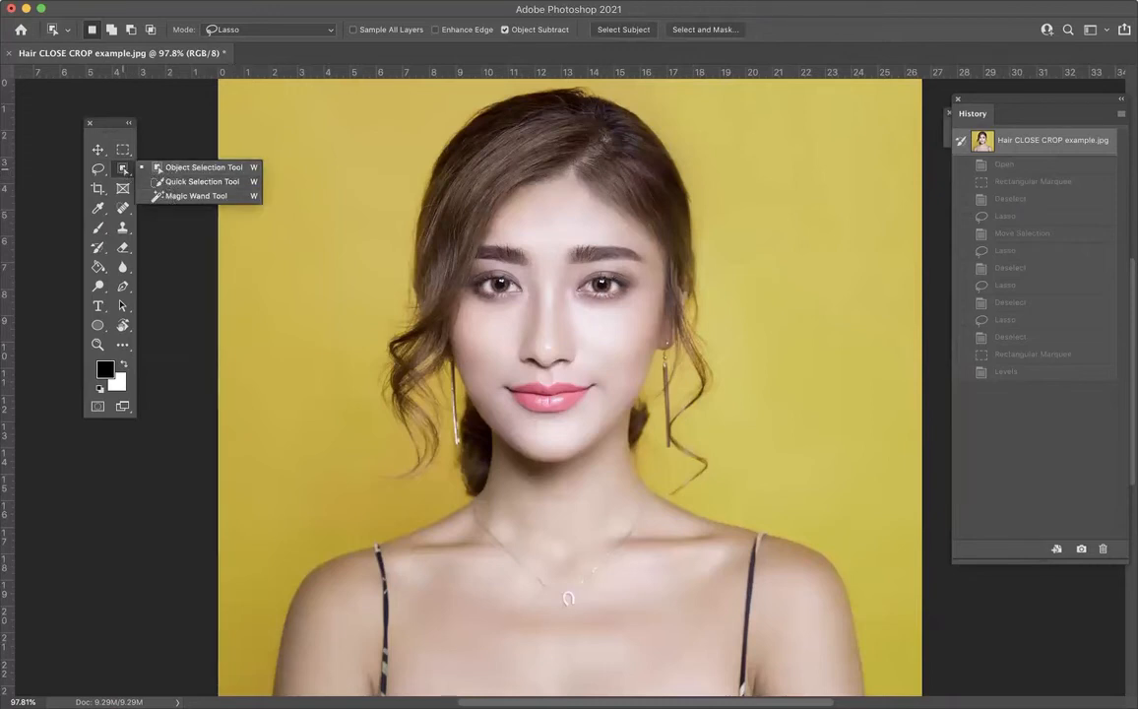
click(970, 12)
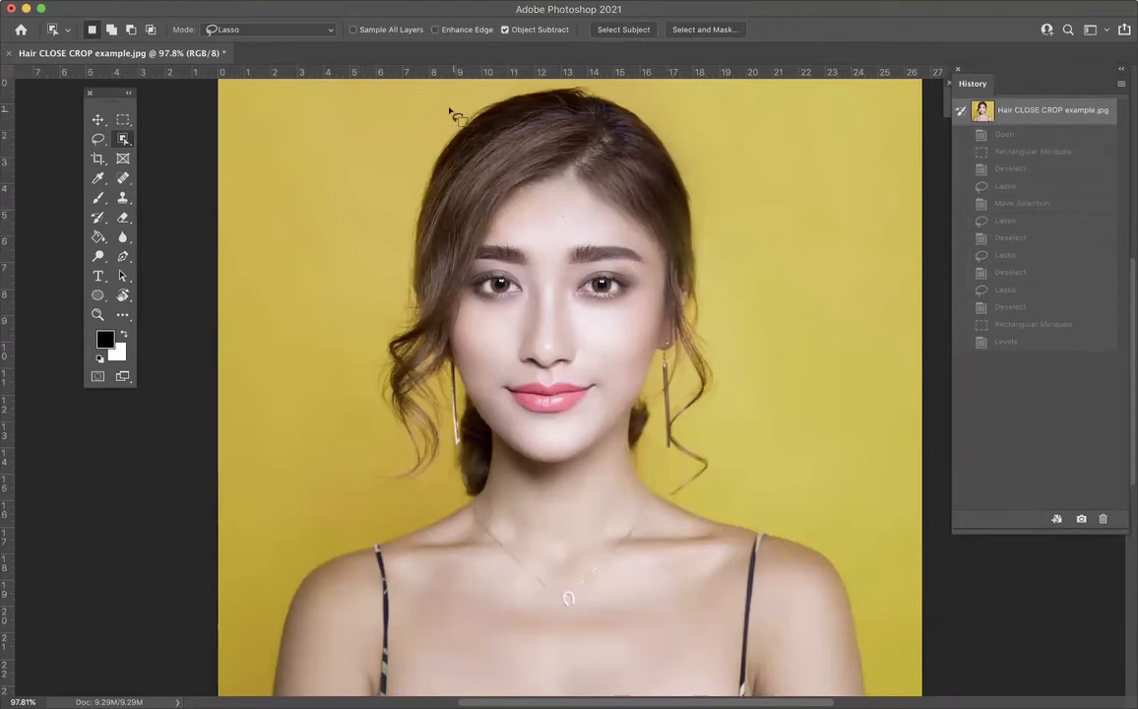
mouse_move(429, 108)
mouse_down()
mouse_move(612, 349)
mouse_move(611, 333)
mouse_move(731, 446)
mouse_move(721, 483)
mouse_up()
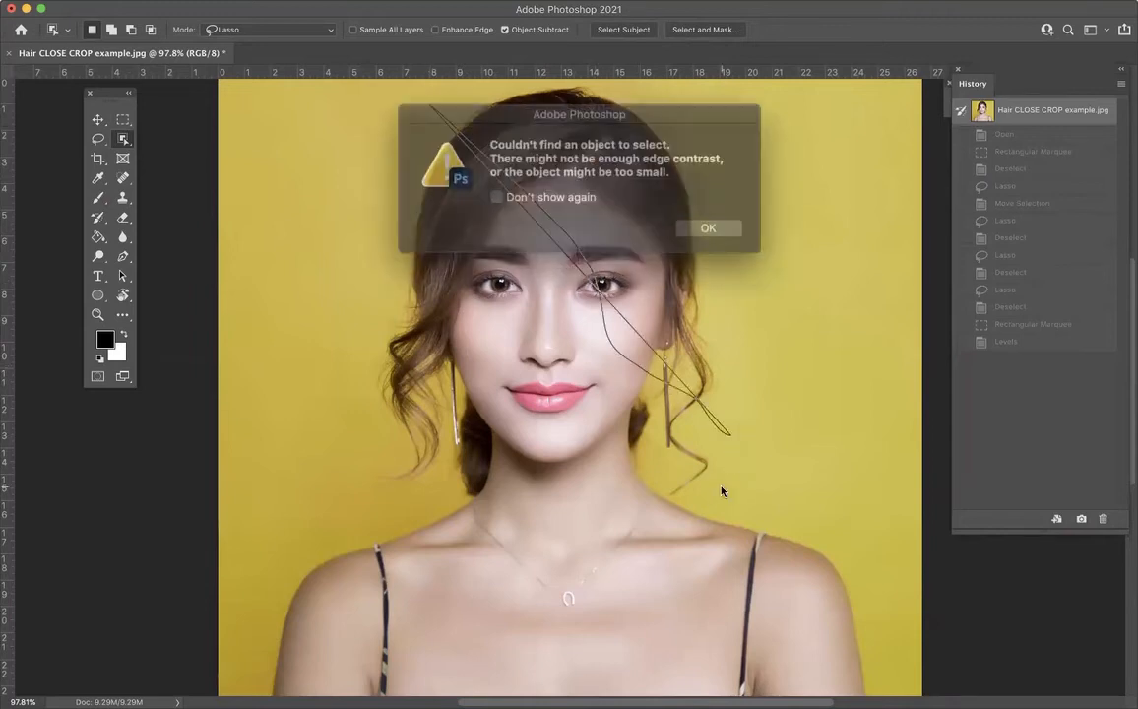
click(692, 223)
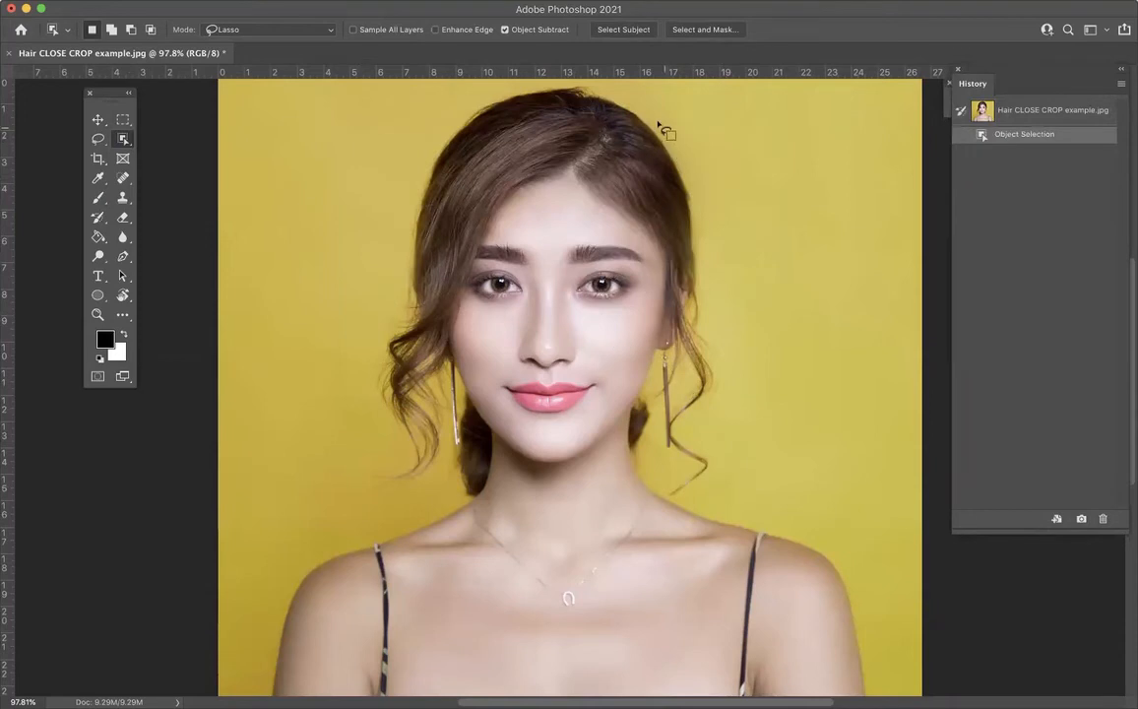
mouse_move(654, 131)
mouse_down()
mouse_move(603, 92)
mouse_move(543, 91)
mouse_move(472, 131)
mouse_move(454, 197)
mouse_move(501, 395)
mouse_move(443, 587)
mouse_move(481, 598)
mouse_move(513, 590)
mouse_move(668, 467)
mouse_move(709, 338)
mouse_move(667, 144)
mouse_up()
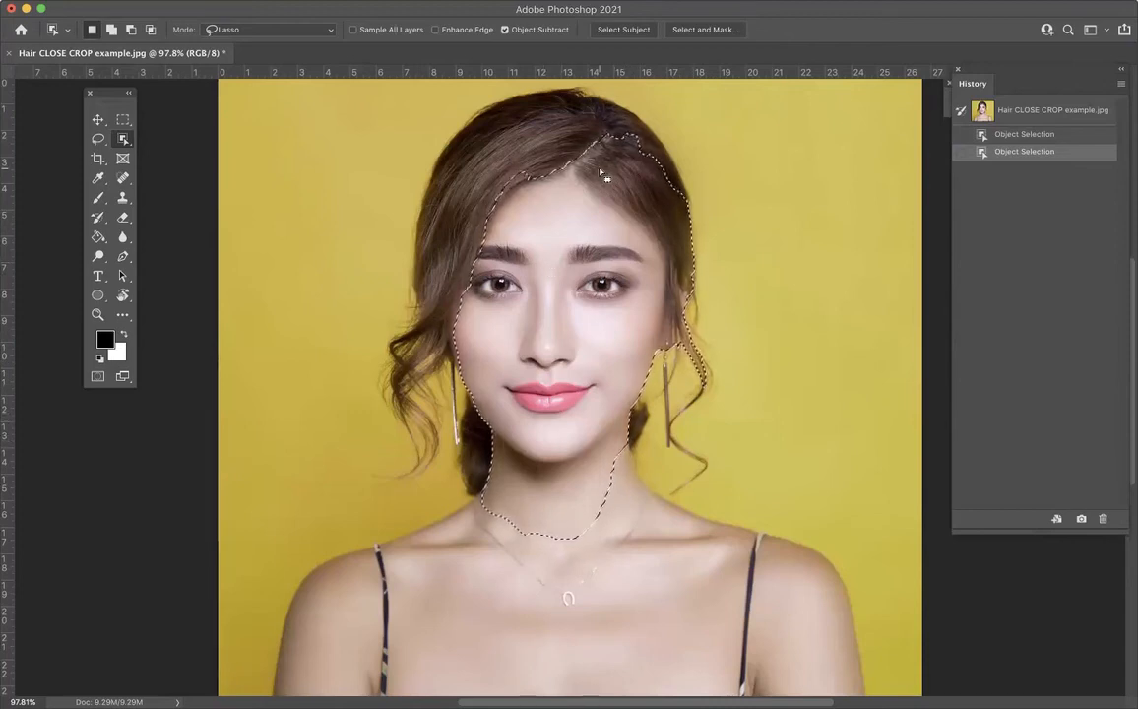
key(ctrl+d)
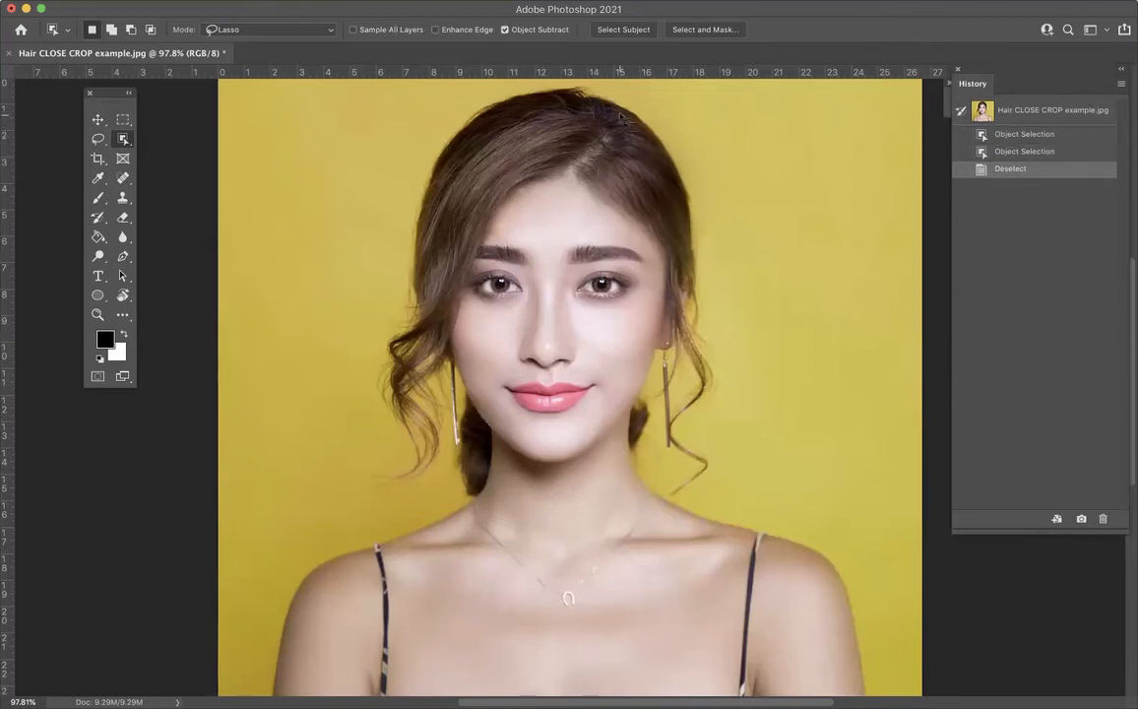
Step: Try Object Selection again with a loop around the woman's whole outline, and clear the selection
mouse_move(602, 104)
mouse_down()
mouse_move(557, 99)
mouse_move(507, 110)
mouse_move(430, 222)
mouse_up()
mouse_move(399, 345)
mouse_down()
mouse_move(430, 454)
mouse_move(420, 381)
mouse_move(460, 370)
mouse_move(476, 416)
mouse_move(465, 436)
mouse_move(468, 495)
mouse_move(390, 551)
mouse_move(337, 553)
mouse_move(303, 598)
mouse_move(294, 664)
mouse_move(493, 684)
mouse_move(801, 687)
mouse_move(838, 631)
mouse_move(824, 567)
mouse_move(767, 525)
mouse_move(668, 502)
mouse_move(627, 469)
mouse_move(695, 488)
mouse_move(708, 478)
mouse_move(674, 431)
mouse_move(715, 382)
mouse_move(681, 180)
mouse_move(611, 109)
mouse_up()
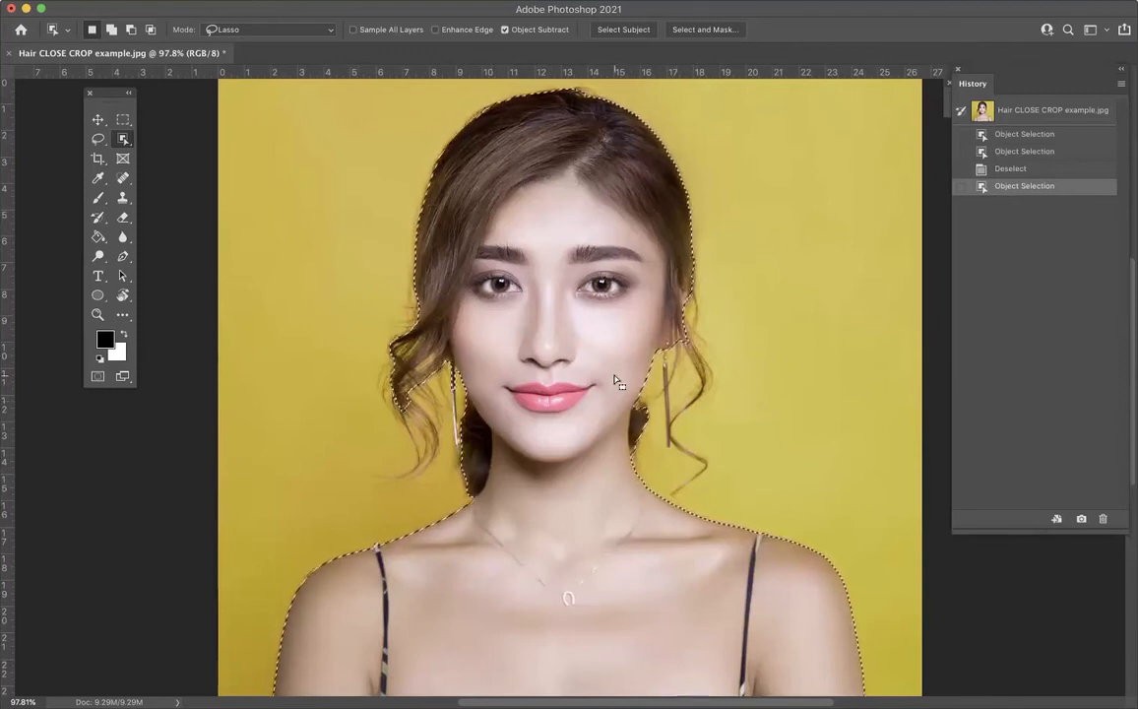
key(super+d)
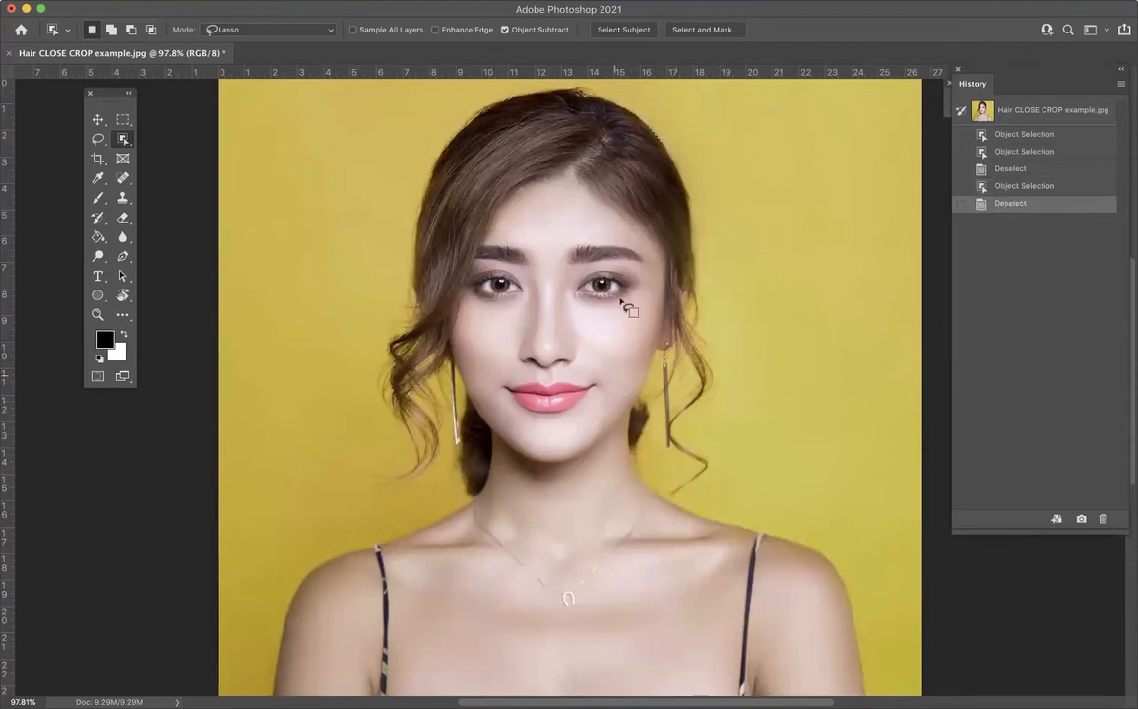
Step: Select the woman's hair, face, torso and both shoulders with the Quick Selection tool
click(127, 140)
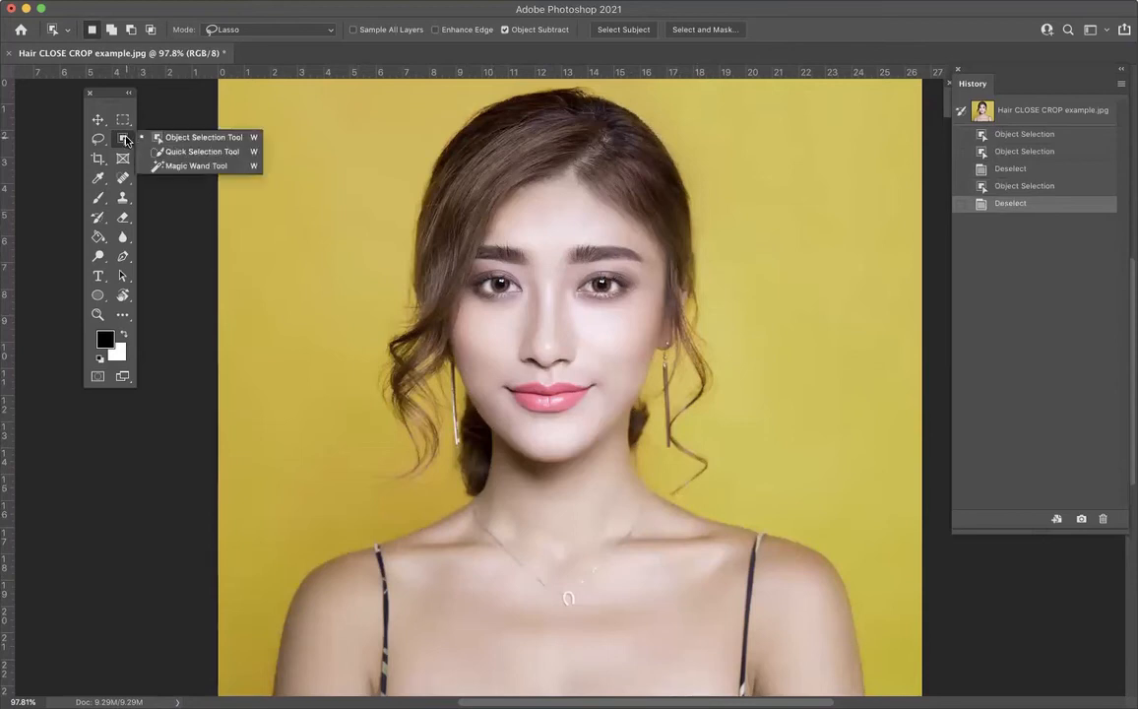
click(183, 151)
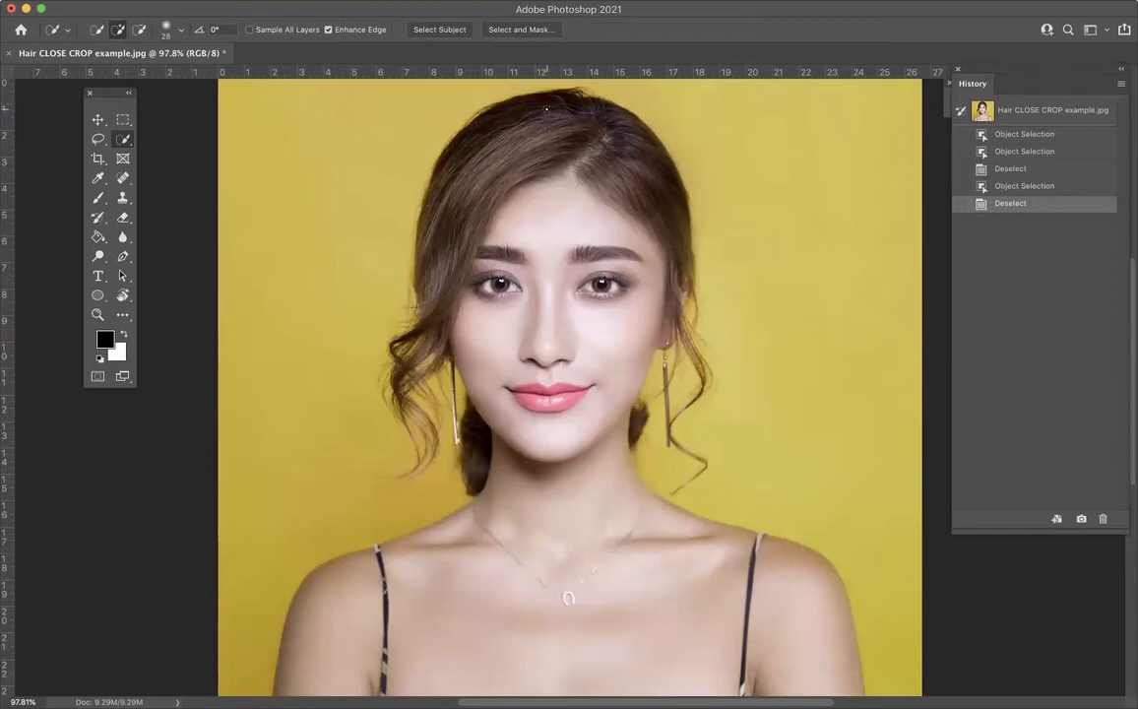
mouse_move(547, 108)
mouse_down()
mouse_move(569, 263)
mouse_move(558, 419)
mouse_move(570, 691)
mouse_up()
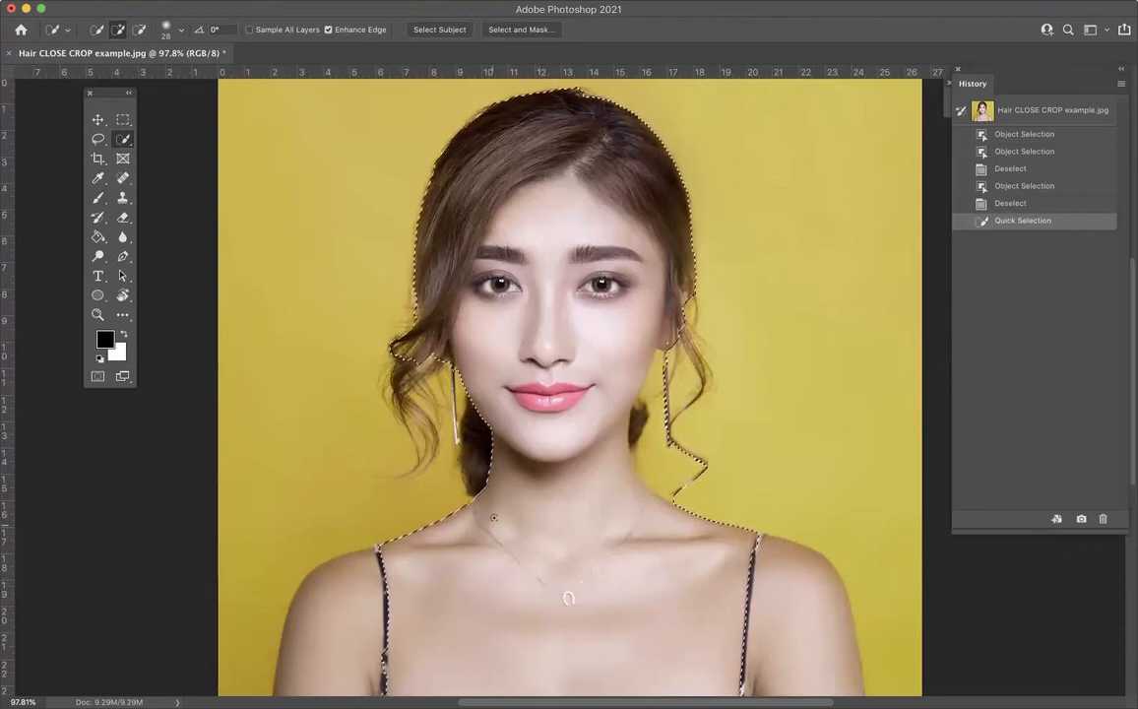
drag(367, 575, 323, 603)
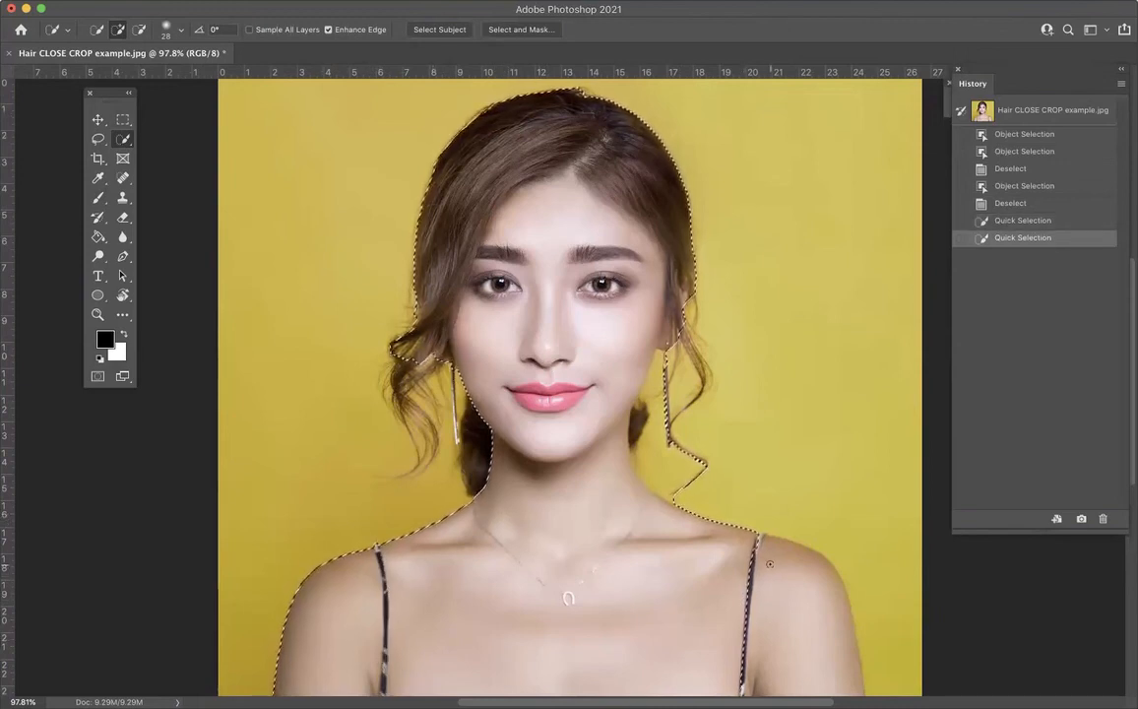
drag(770, 625, 779, 640)
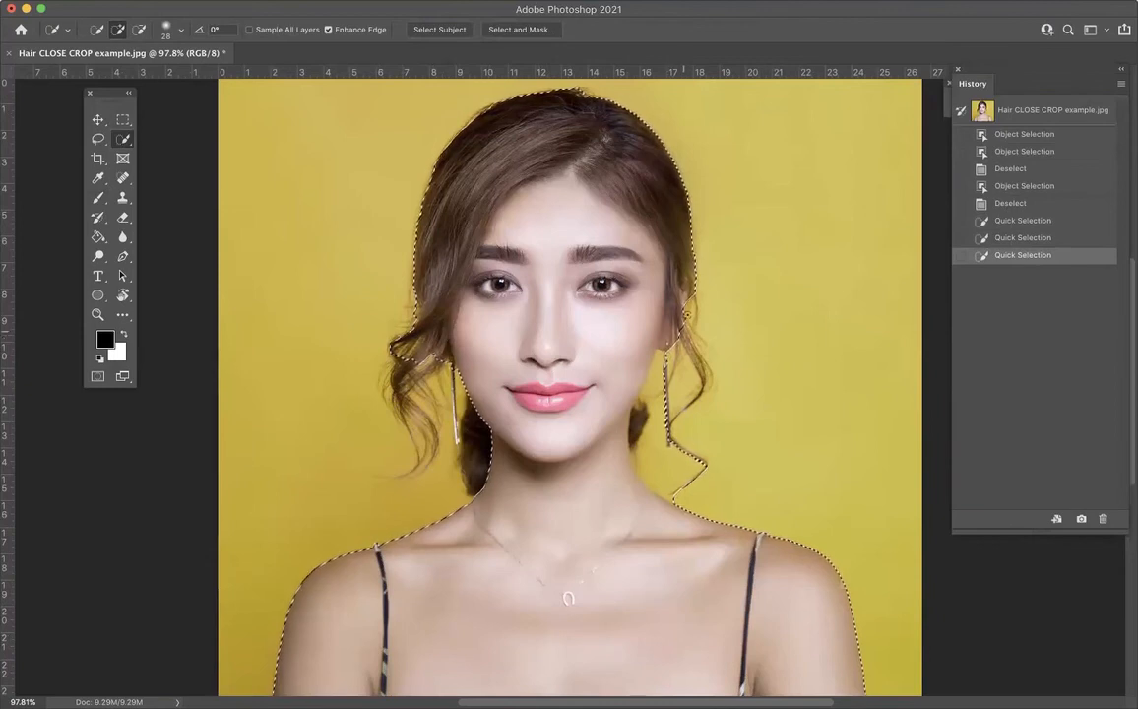
Step: Add the loose curls and the hair behind the neck to the Quick Selection, and deselect everything
click(637, 423)
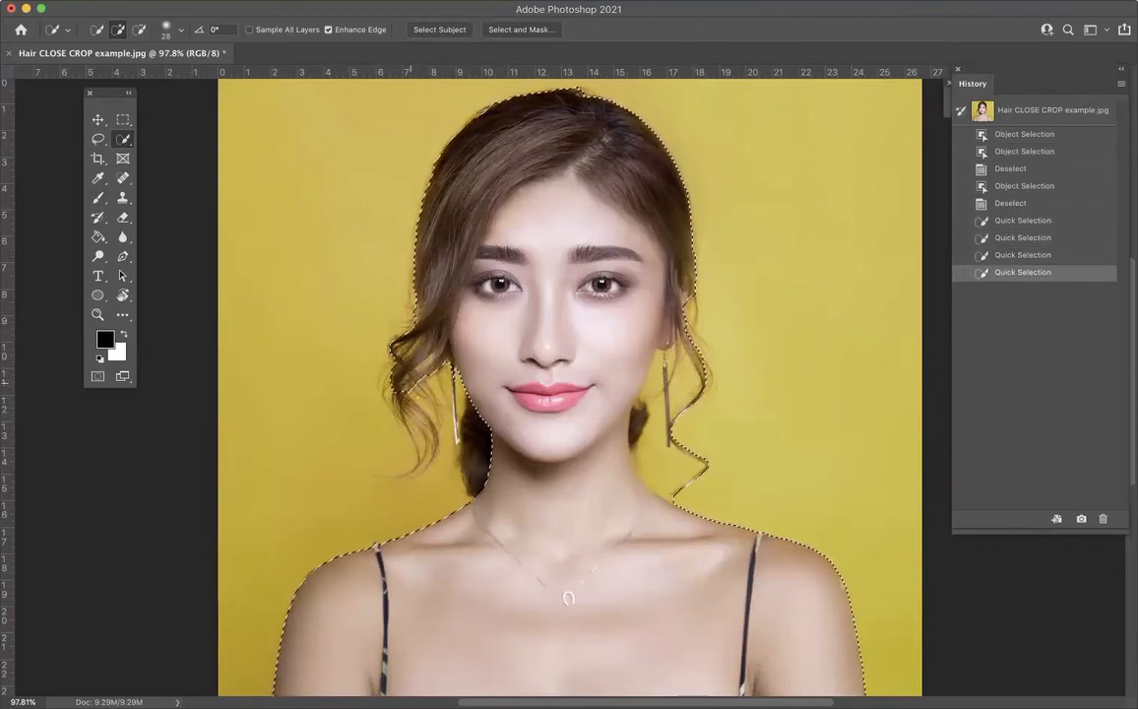
click(404, 394)
mouse_move(408, 407)
mouse_down()
mouse_move(428, 435)
mouse_move(400, 476)
mouse_move(373, 481)
mouse_up()
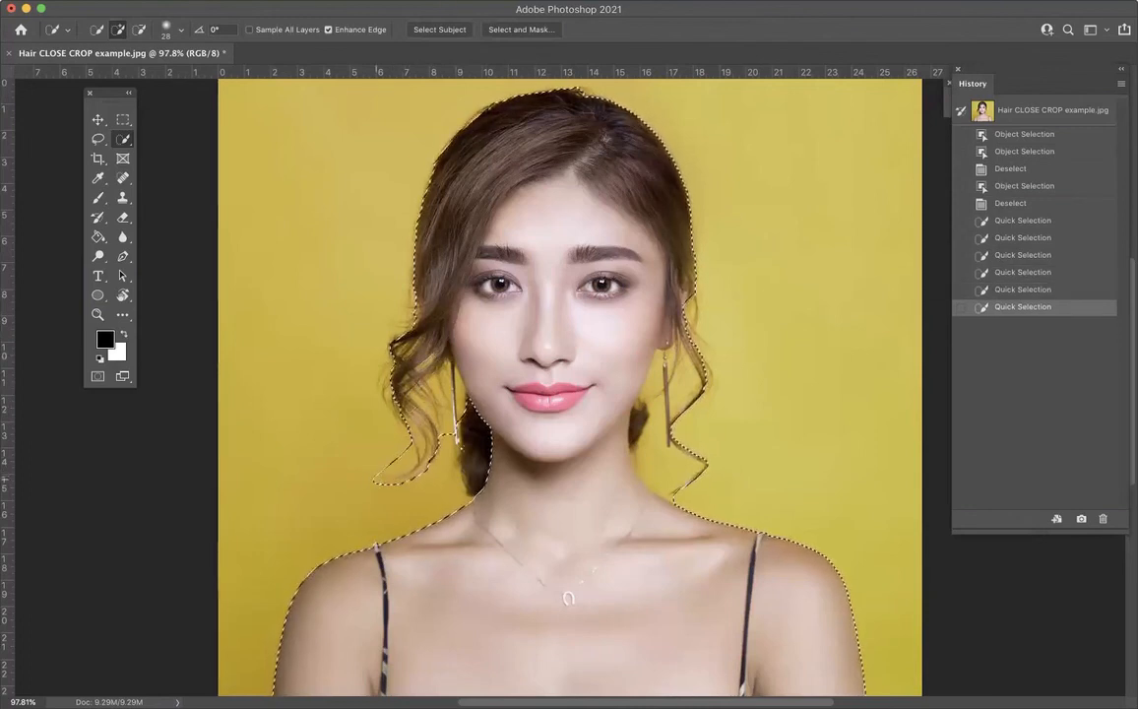
drag(473, 471, 476, 482)
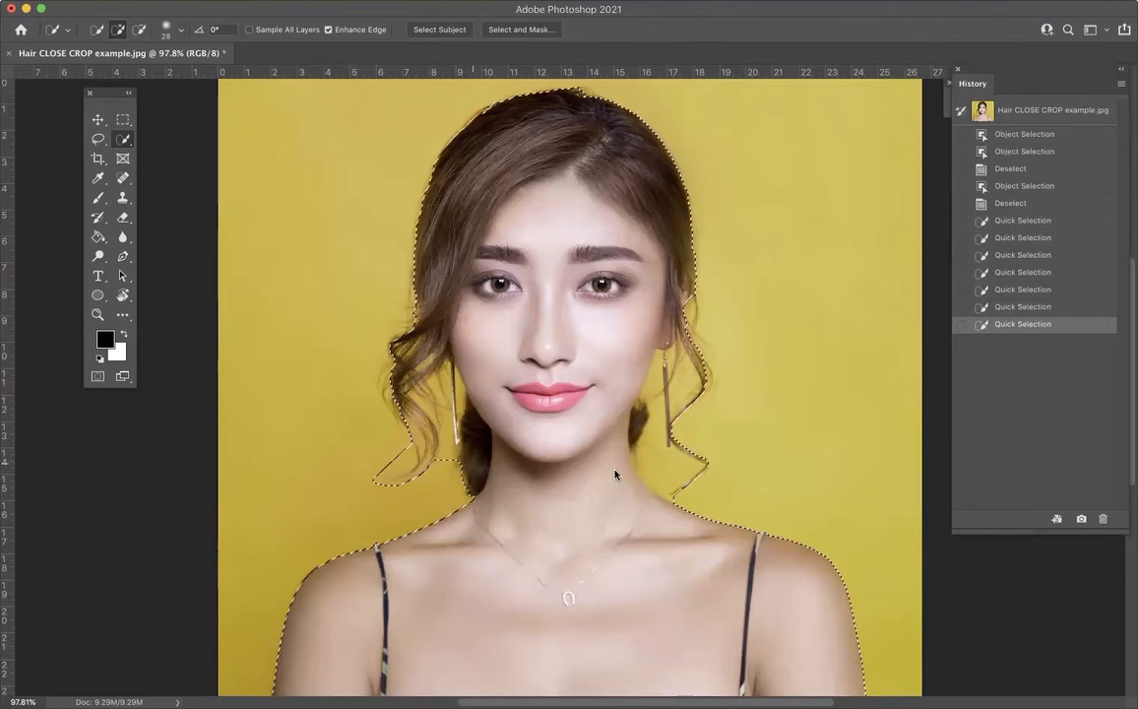
drag(639, 436, 638, 439)
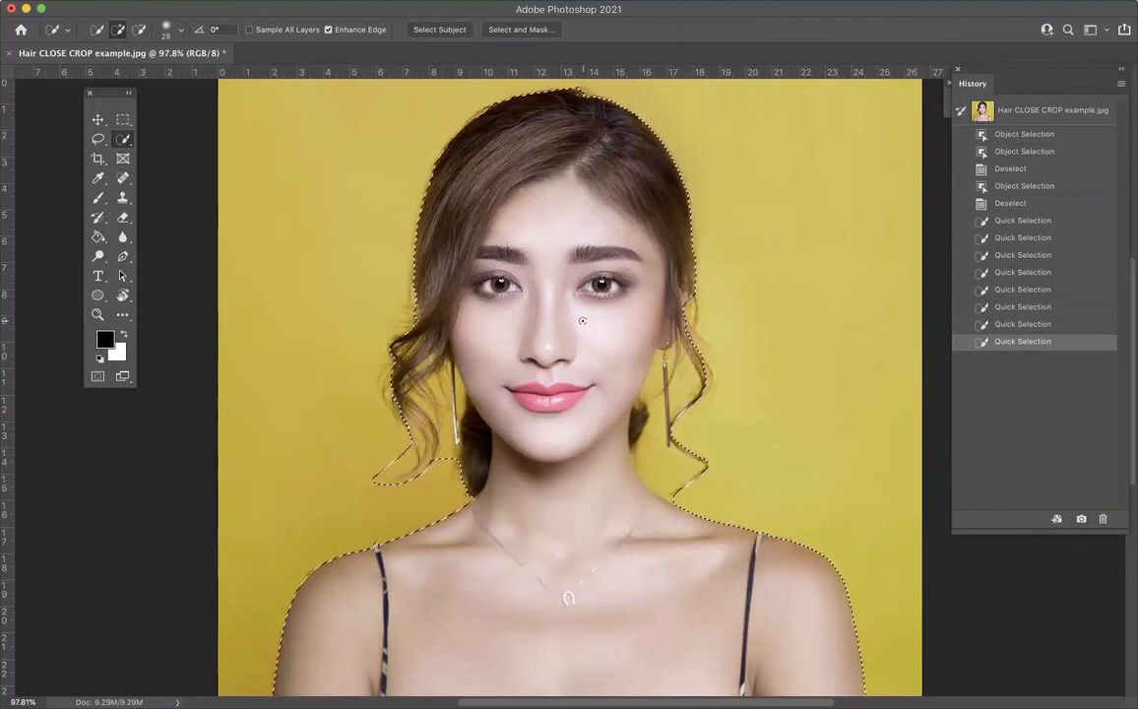
key(super+d)
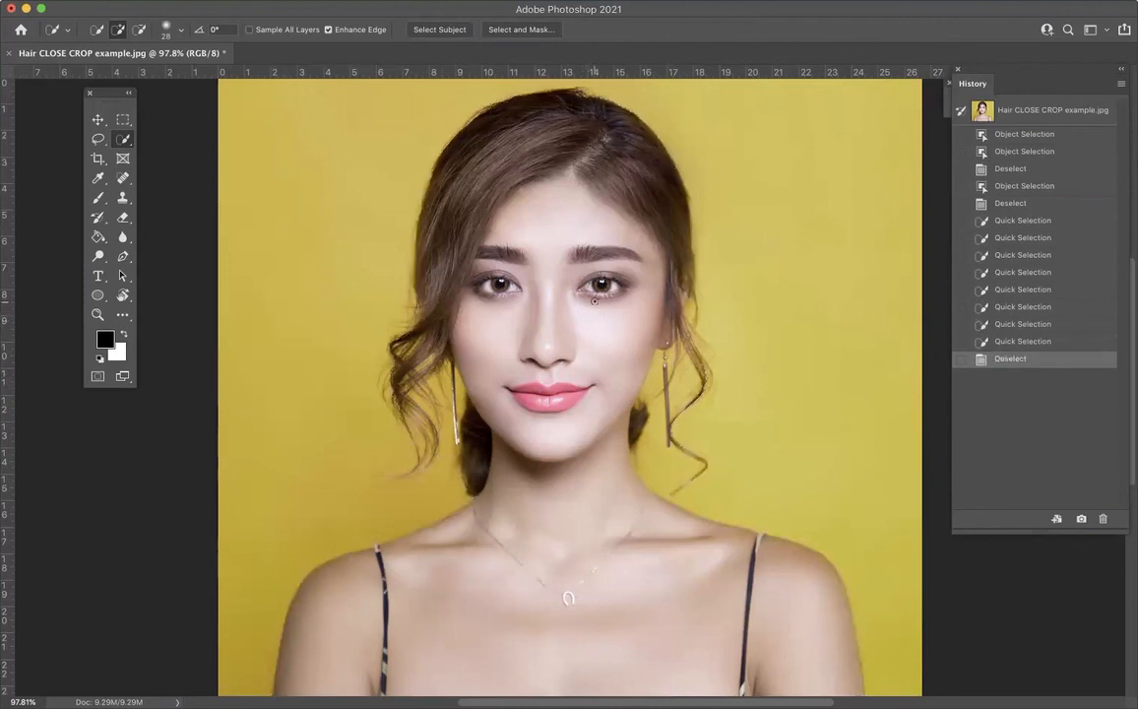
Step: Try the Magic Wand tool on the lips with a tolerance of 3
right_click(123, 141)
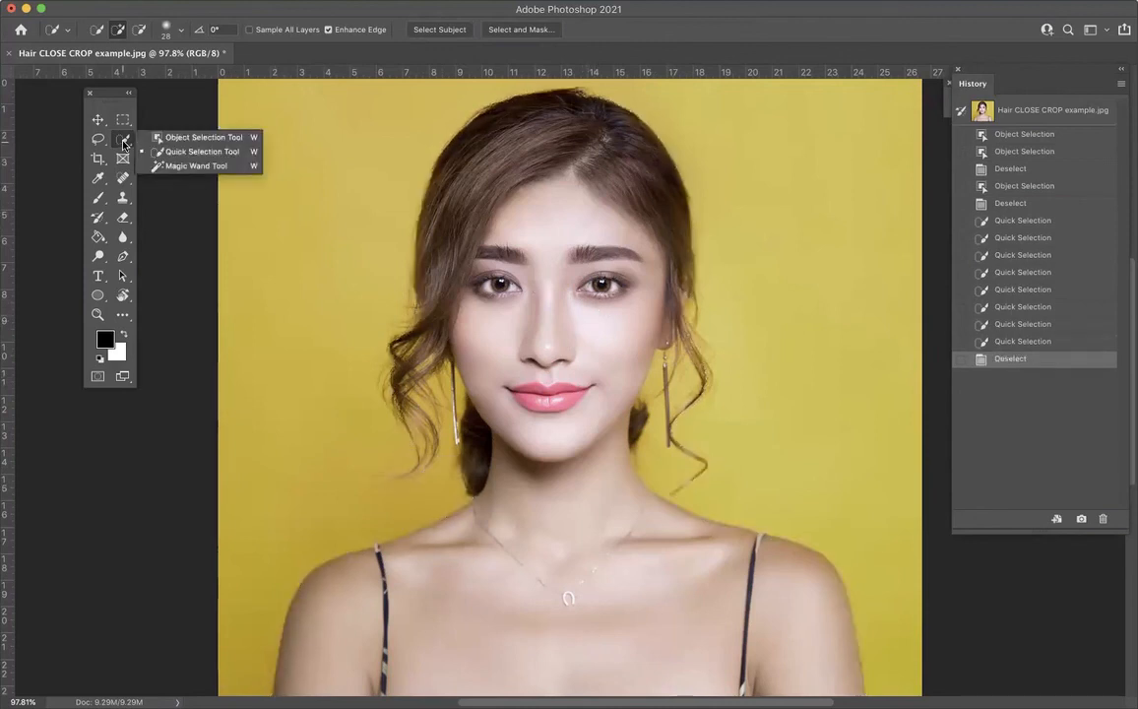
click(164, 168)
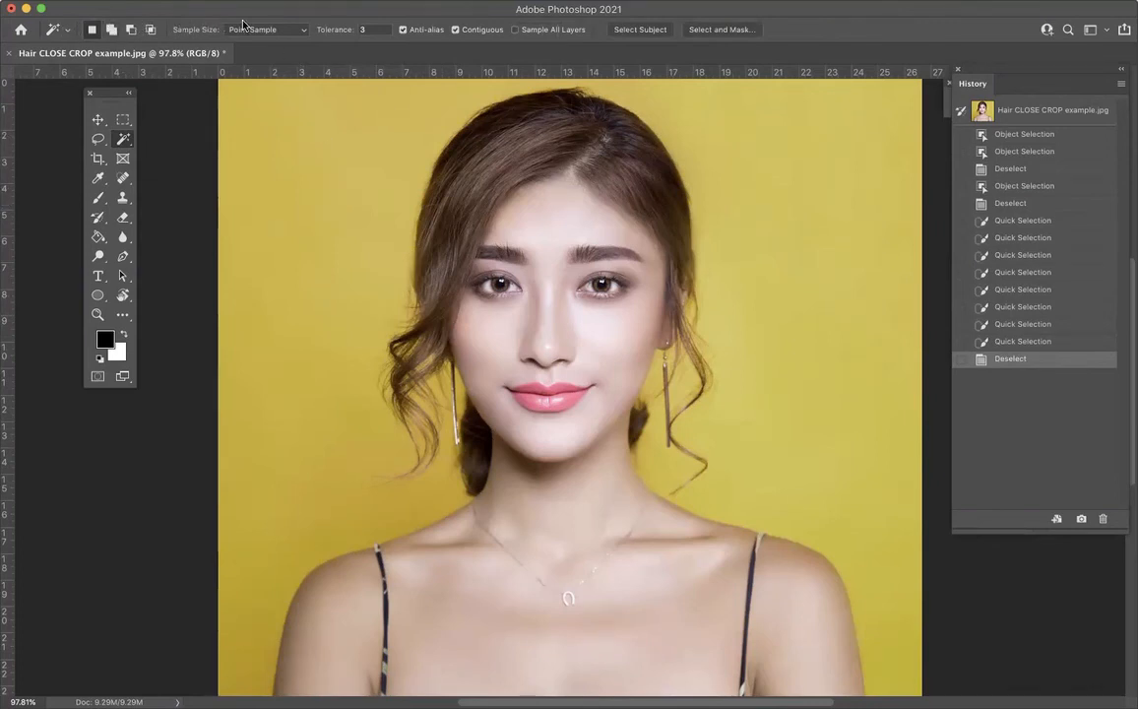
click(356, 30)
click(568, 406)
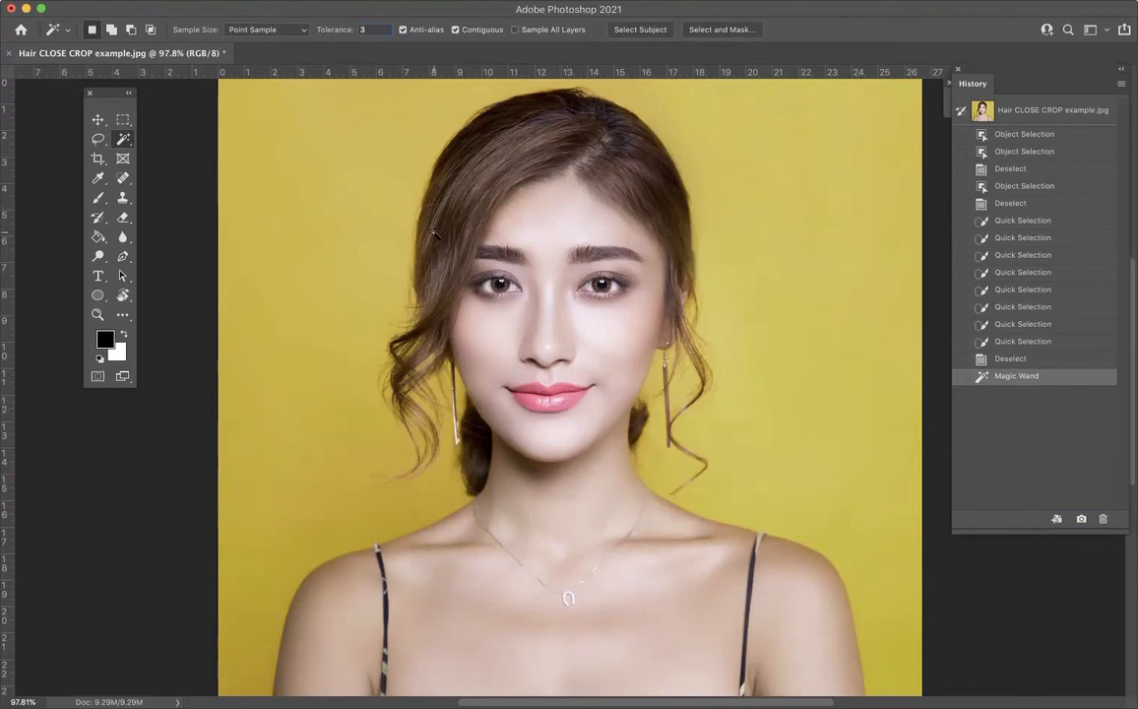
Step: Try a Magic Wand tolerance of 100 on the lips and on the yellow background, clearing each selection
drag(371, 31, 355, 32)
text(100)
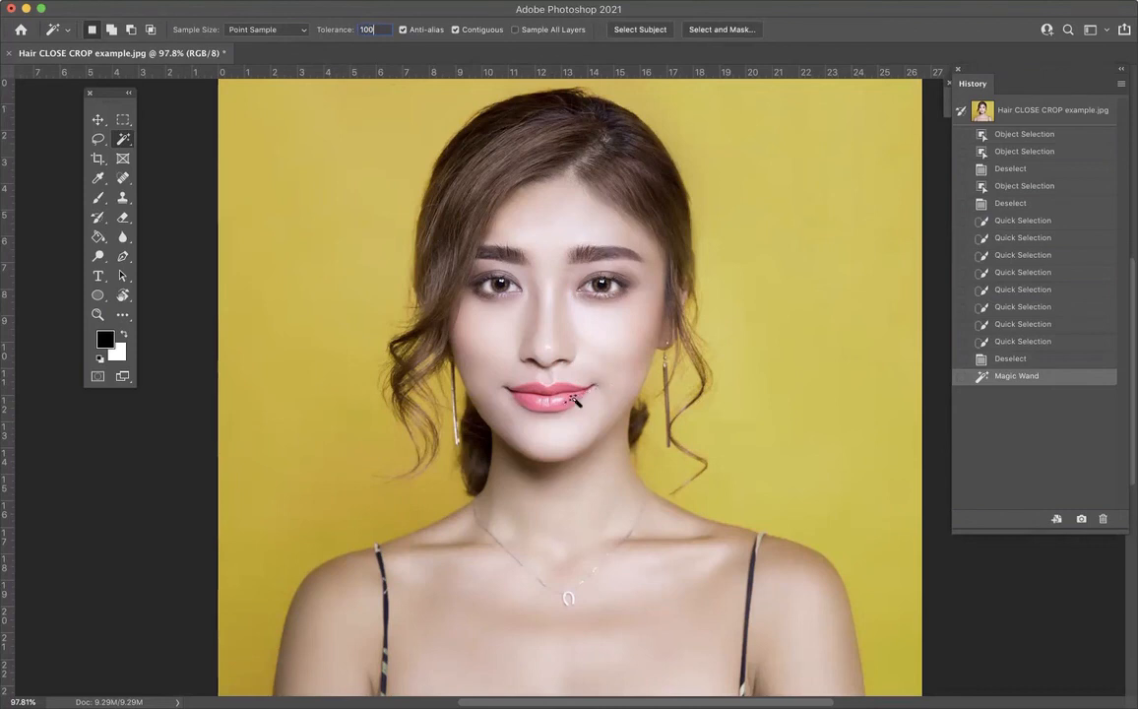
click(577, 398)
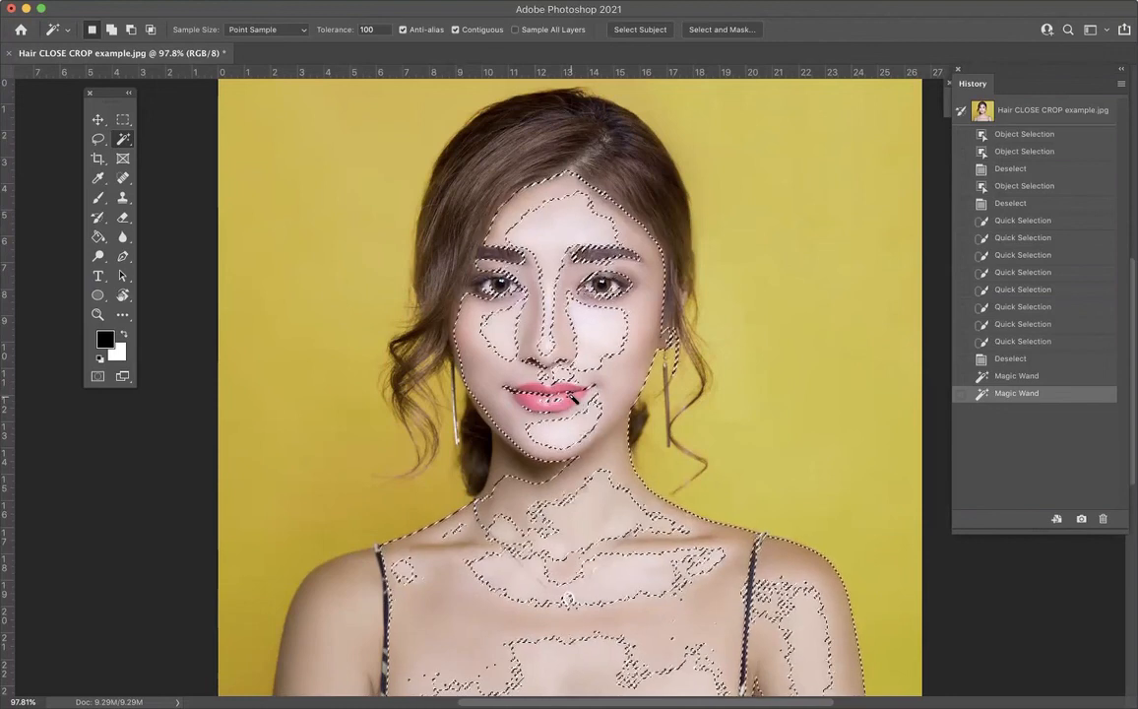
key(super+d)
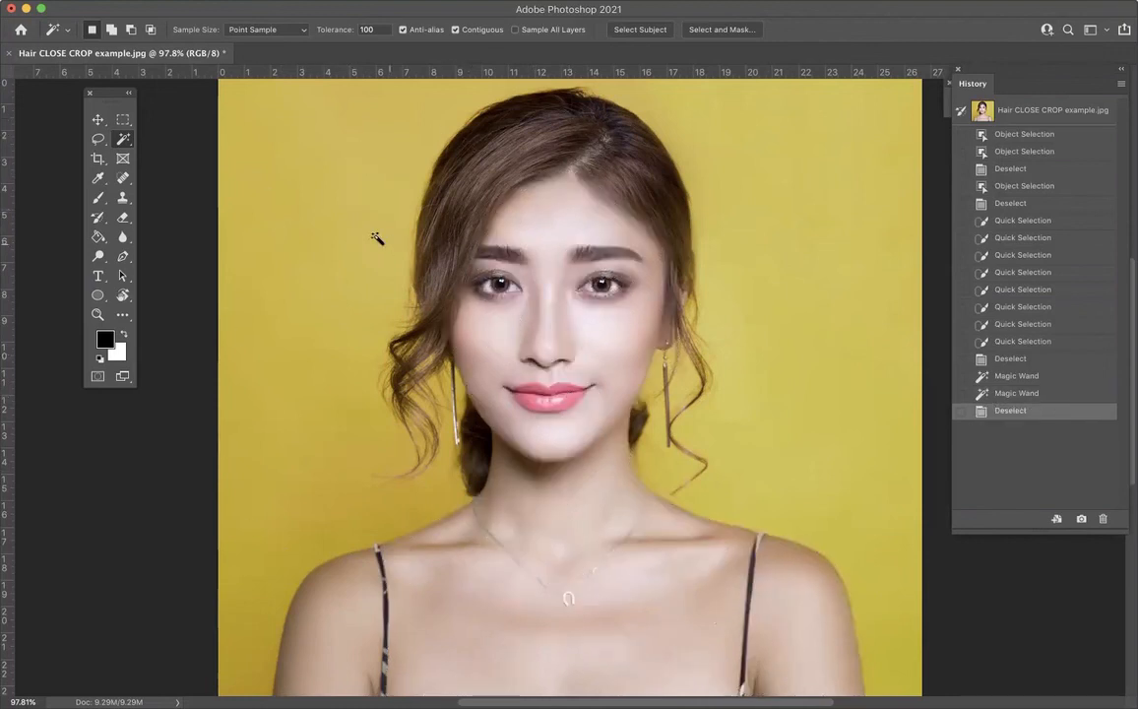
click(371, 129)
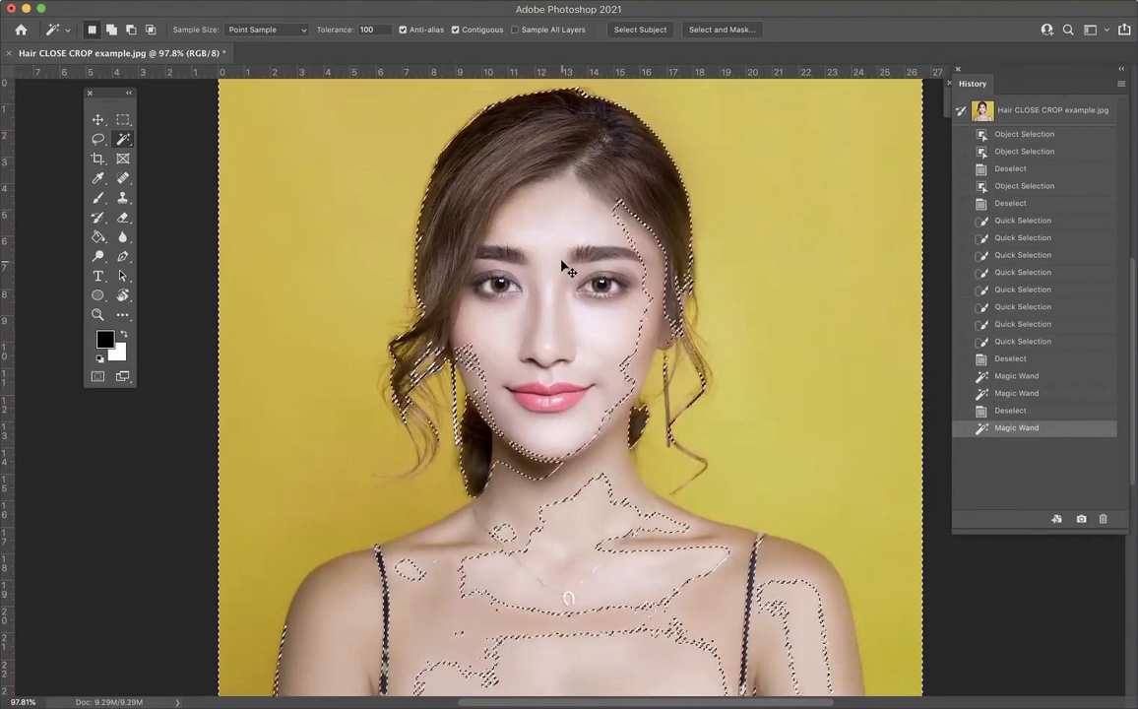
key(super+d)
Step: Try Magic Wand tolerances of 5 and 20 on the yellow background beside the woman's hair
click(320, 32)
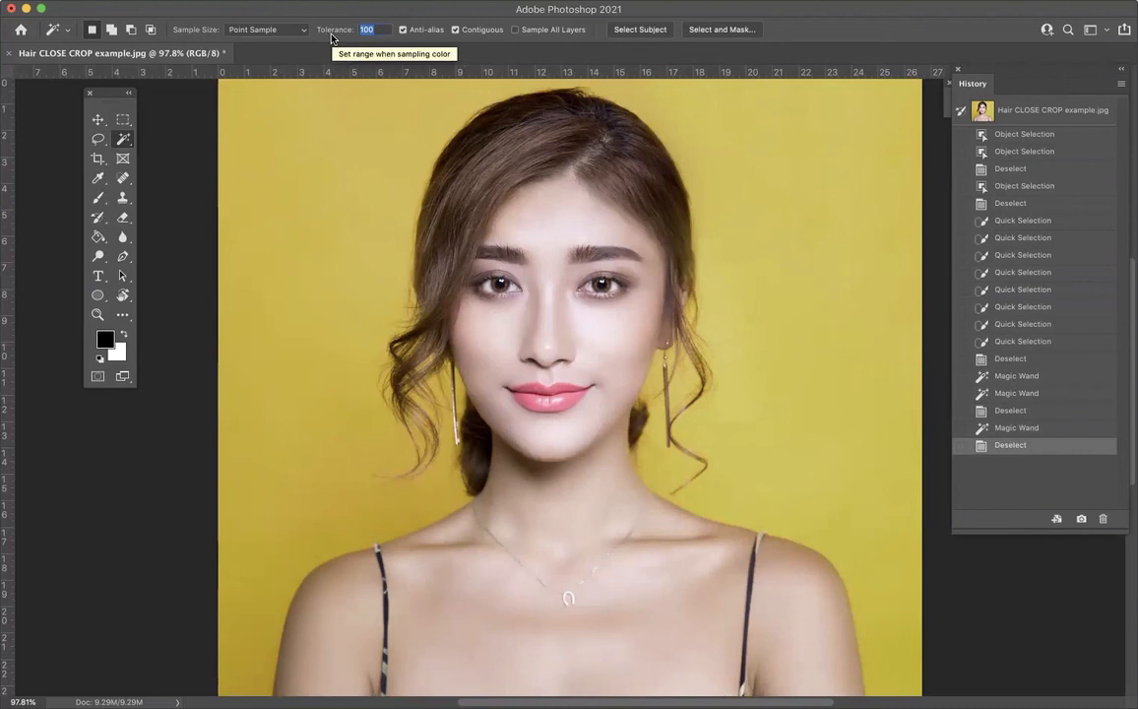
text(5)
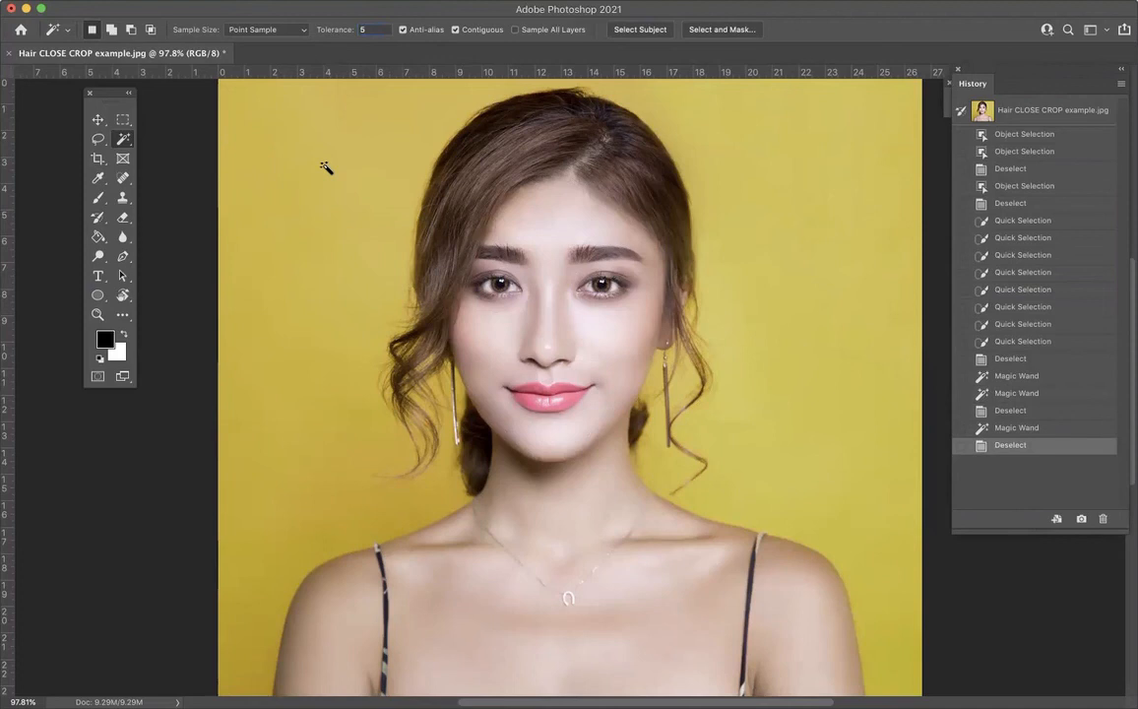
click(253, 173)
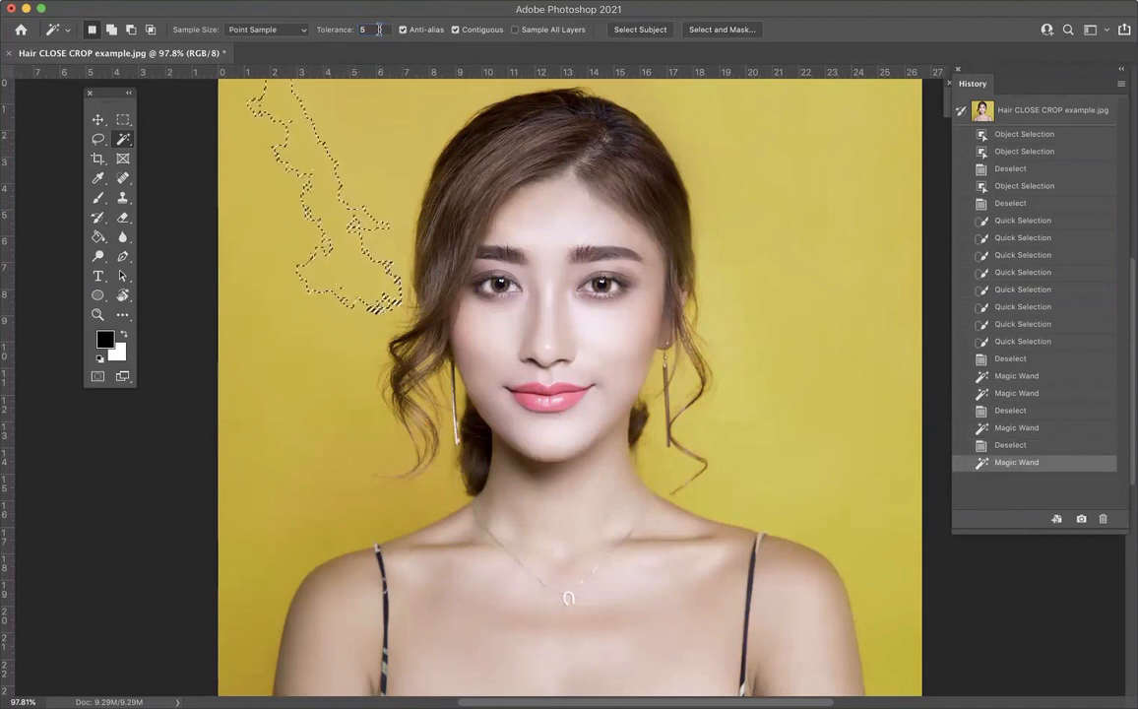
drag(380, 30, 343, 31)
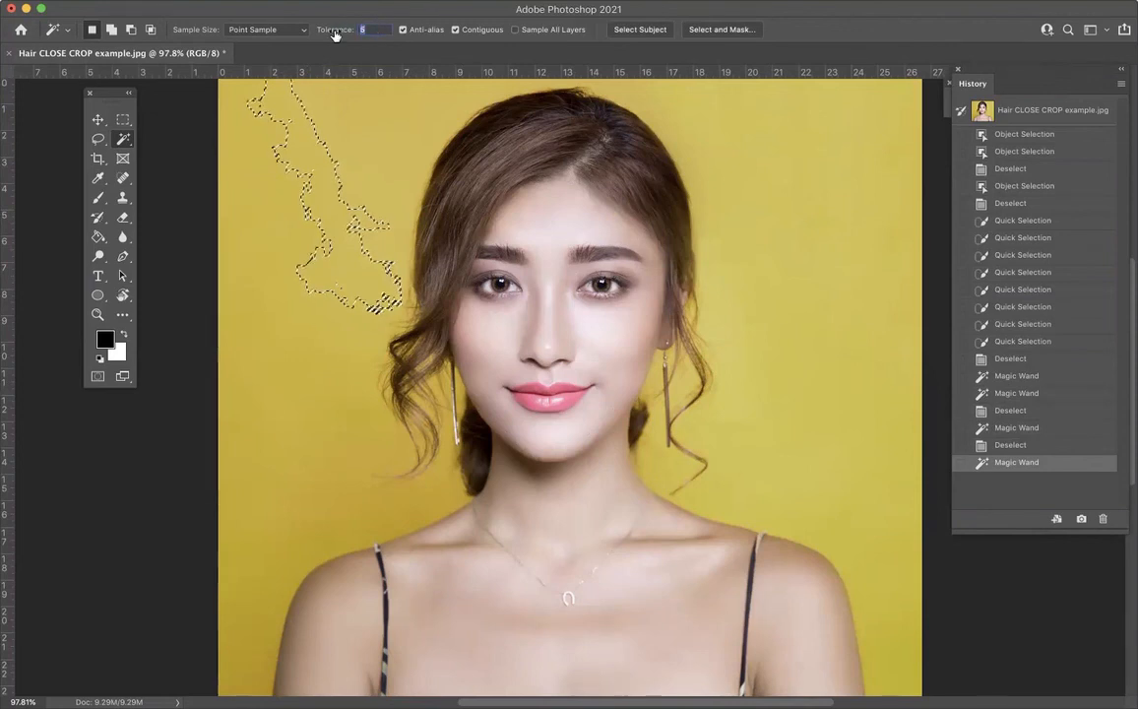
text(20)
click(384, 138)
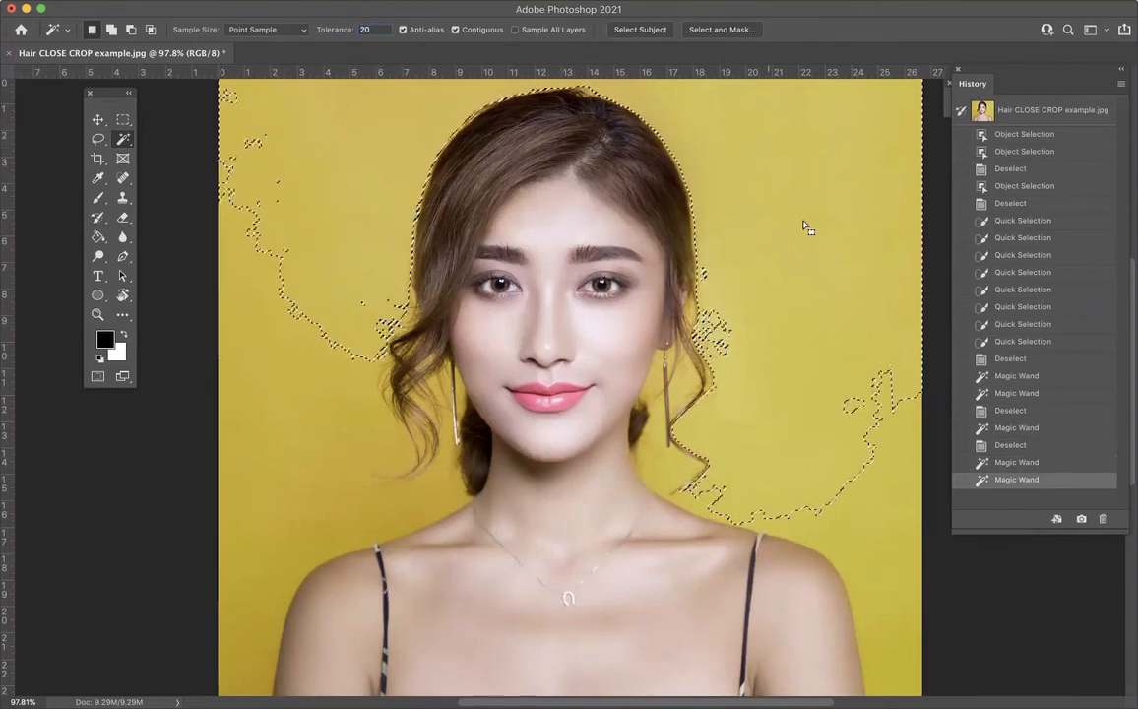
Step: Set the Magic Wand tolerance to 30 and sample the yellow background beside the loose curls, and again beside the upper hair
click(346, 32)
text(30)
click(317, 408)
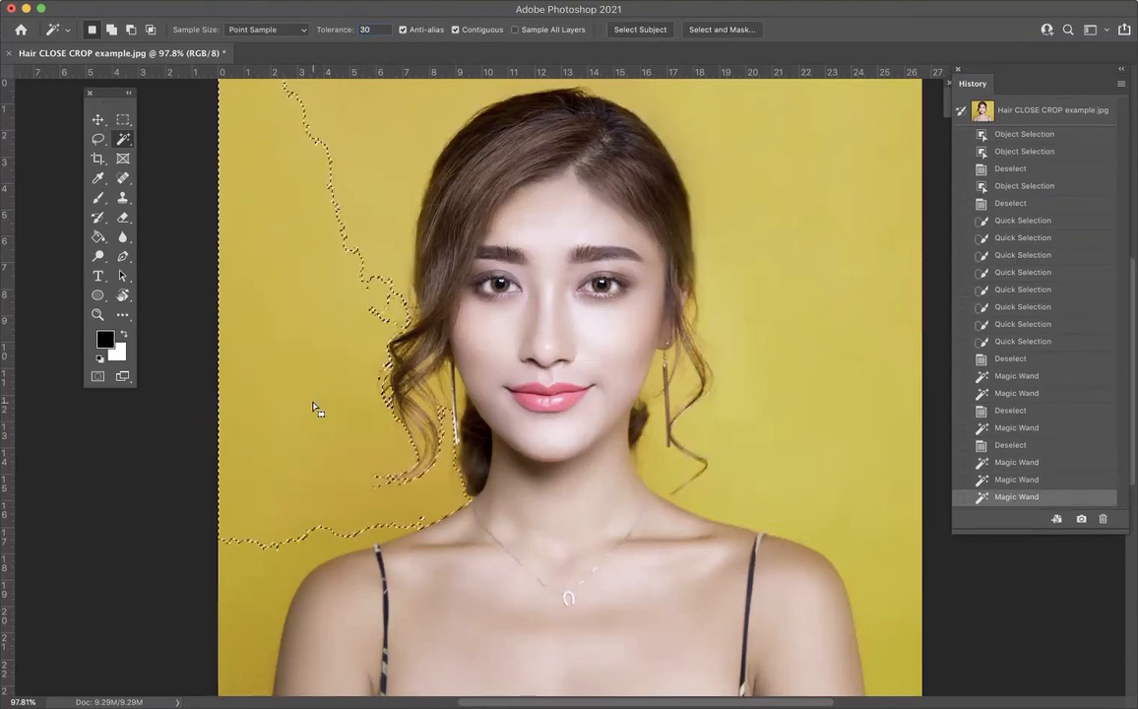
click(377, 170)
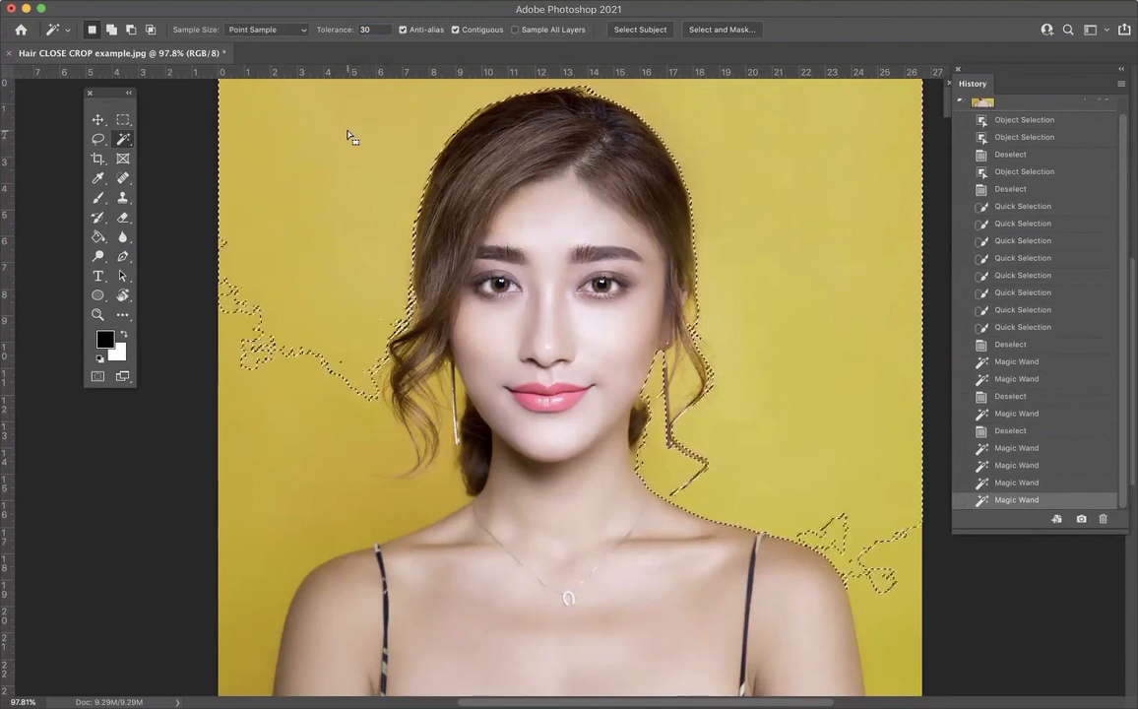
Step: Add the remaining yellow areas beside the curls and both shoulders to the Magic Wand selection until the whole background is selected
key(shift)
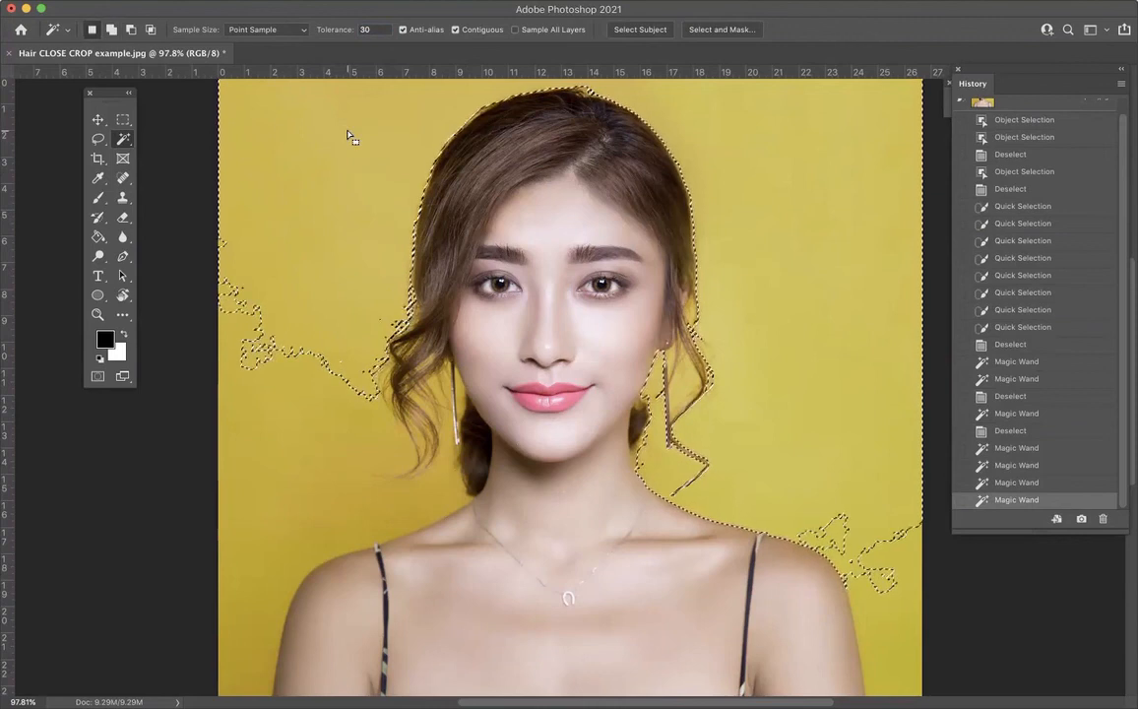
shift+click(293, 414)
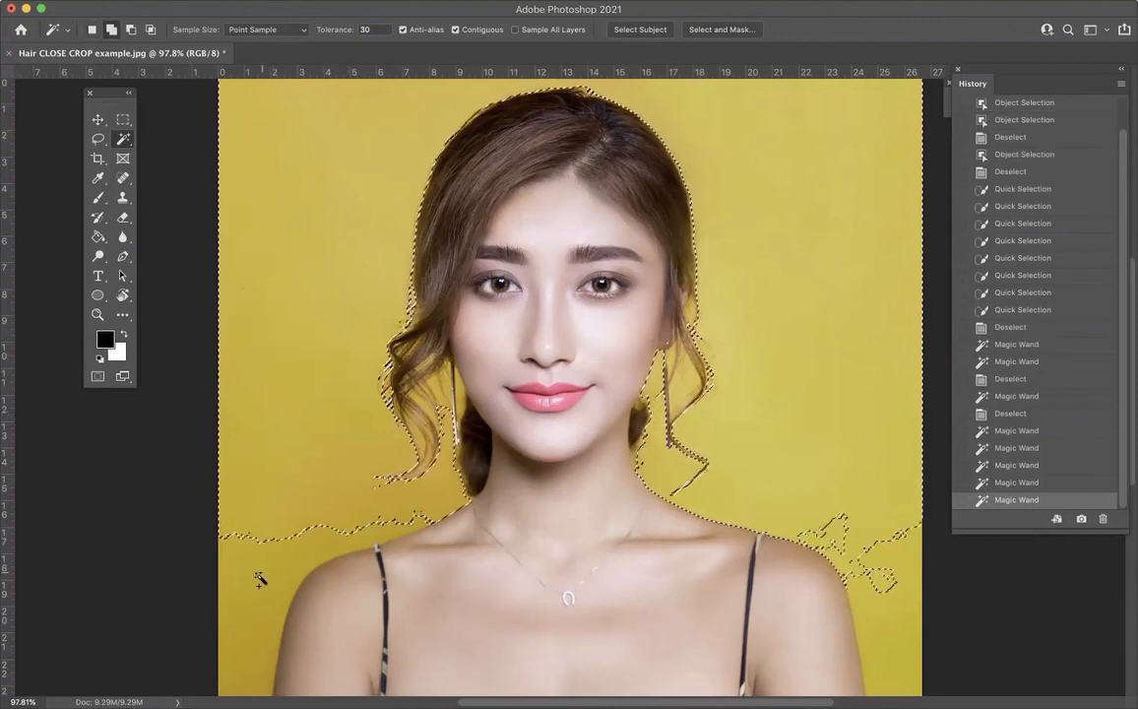
shift+click(888, 613)
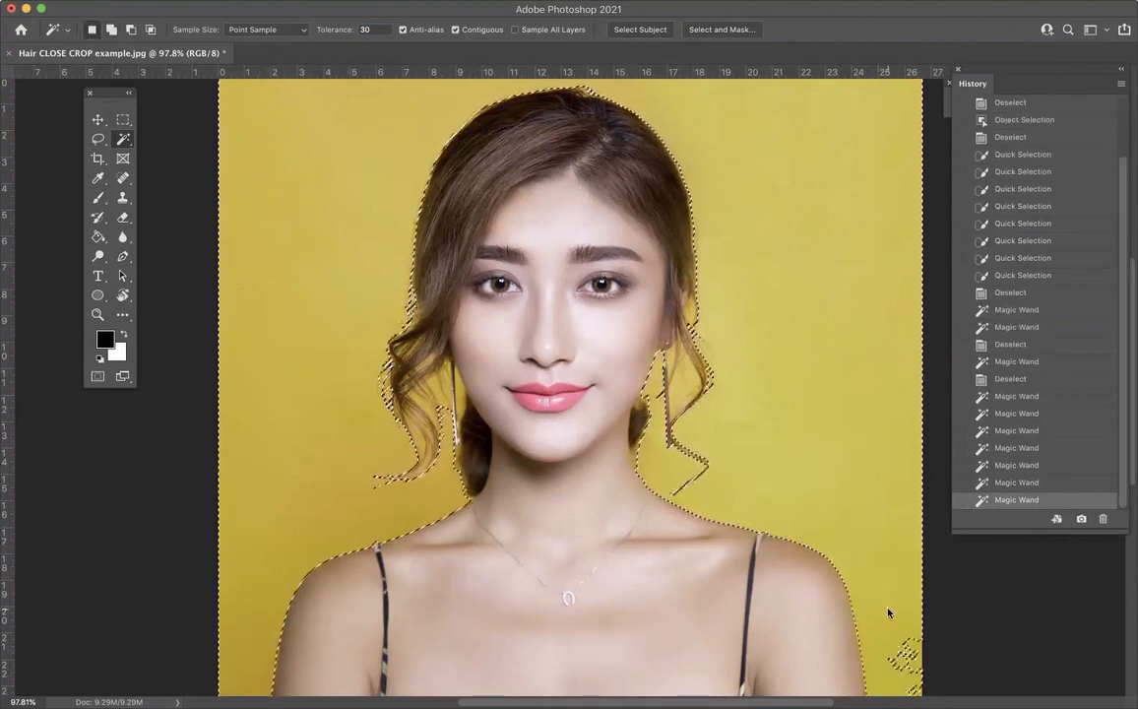
shift+click(900, 664)
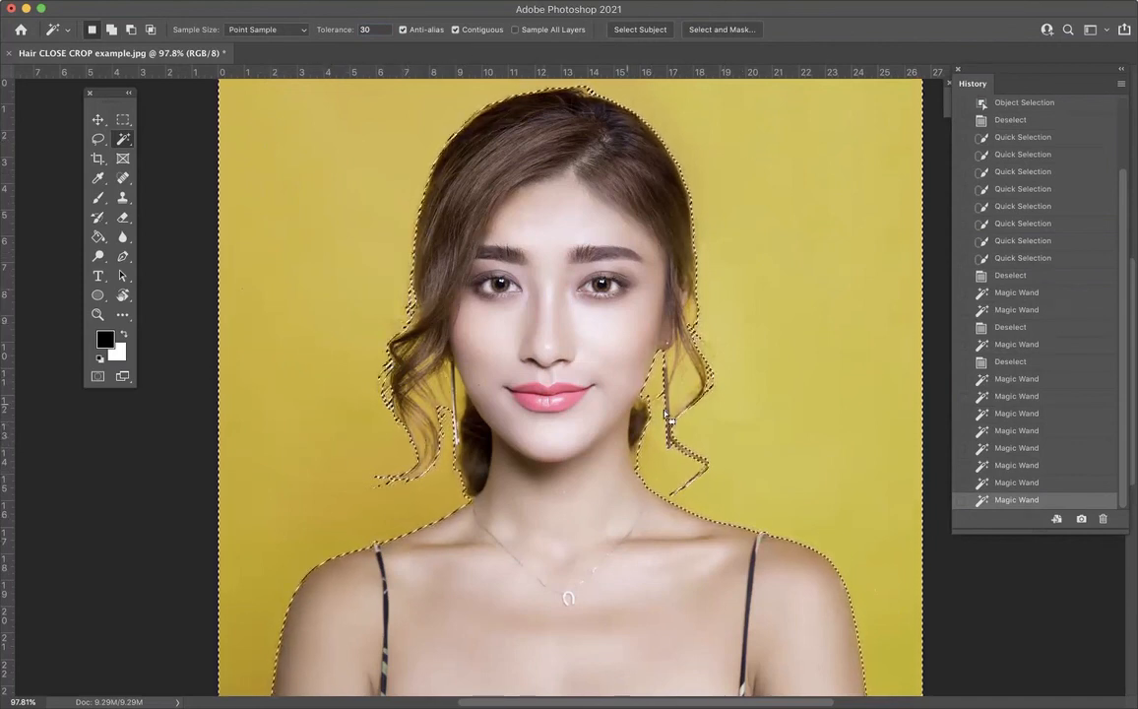
Step: Deselect the background and view the selection tools grouped with the Magic Wand, keeping the Magic Wand active
right_click(123, 138)
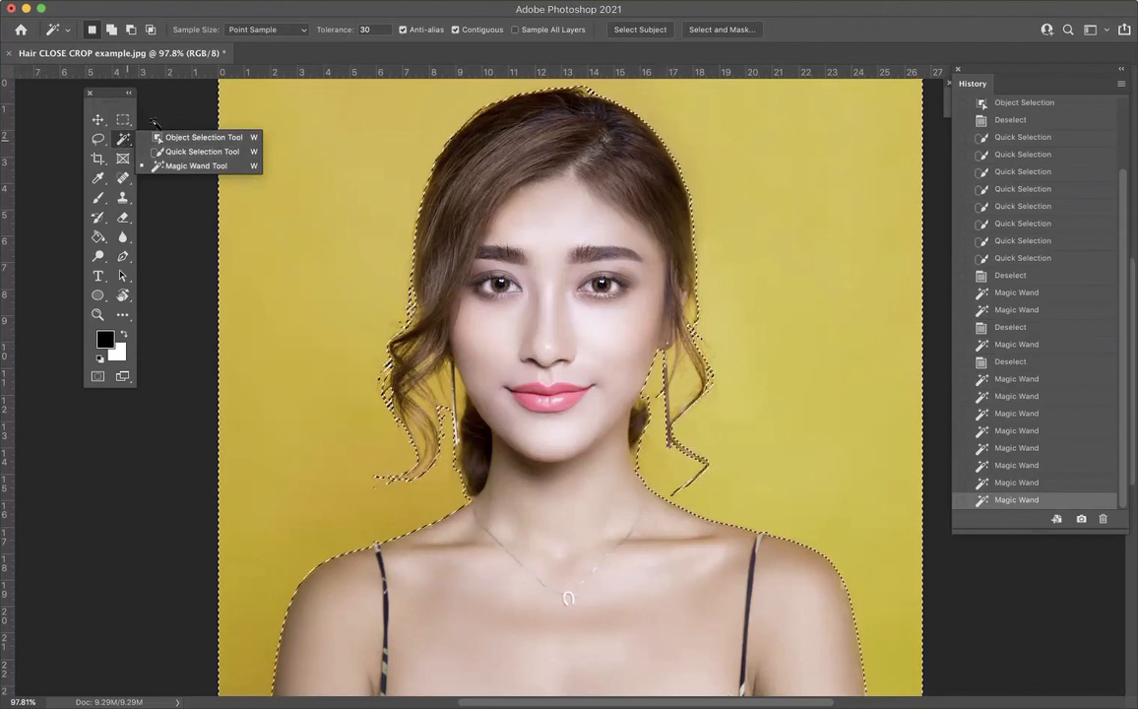
click(122, 141)
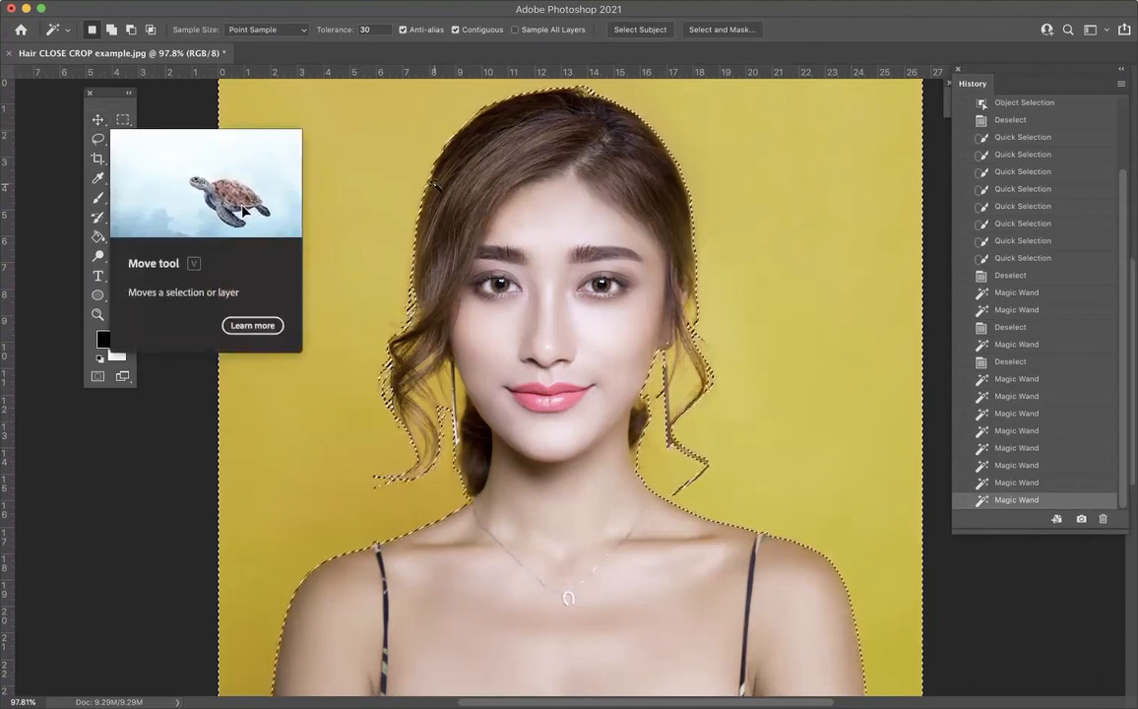
key(super+d)
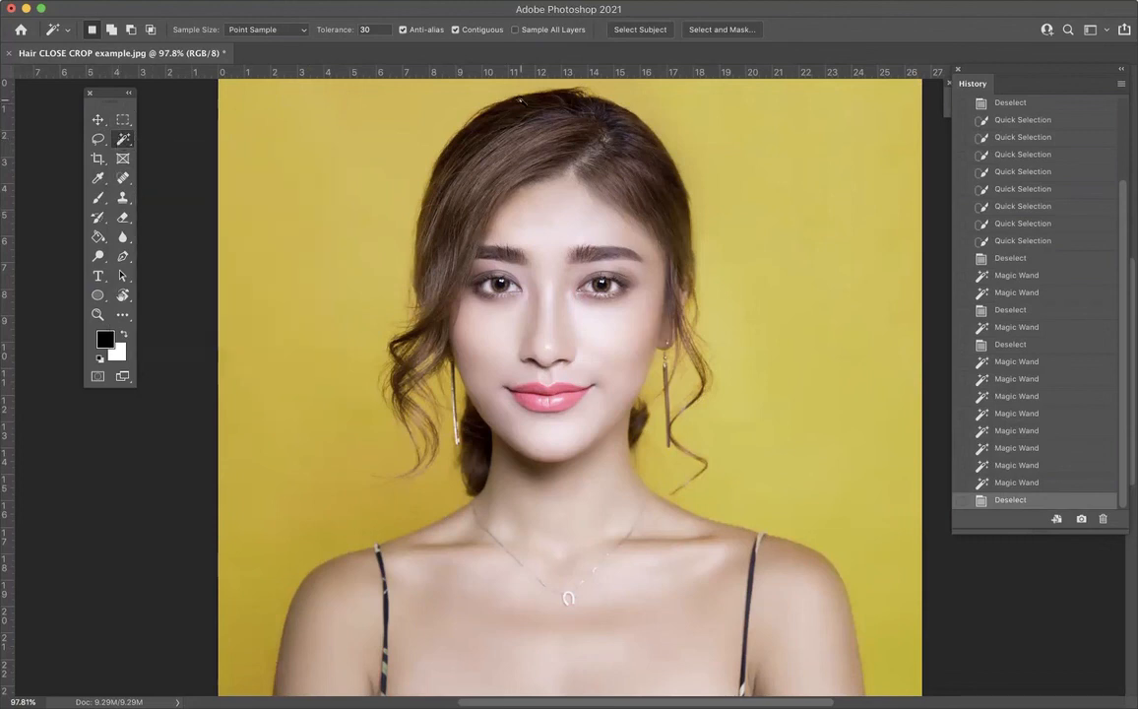
click(124, 141)
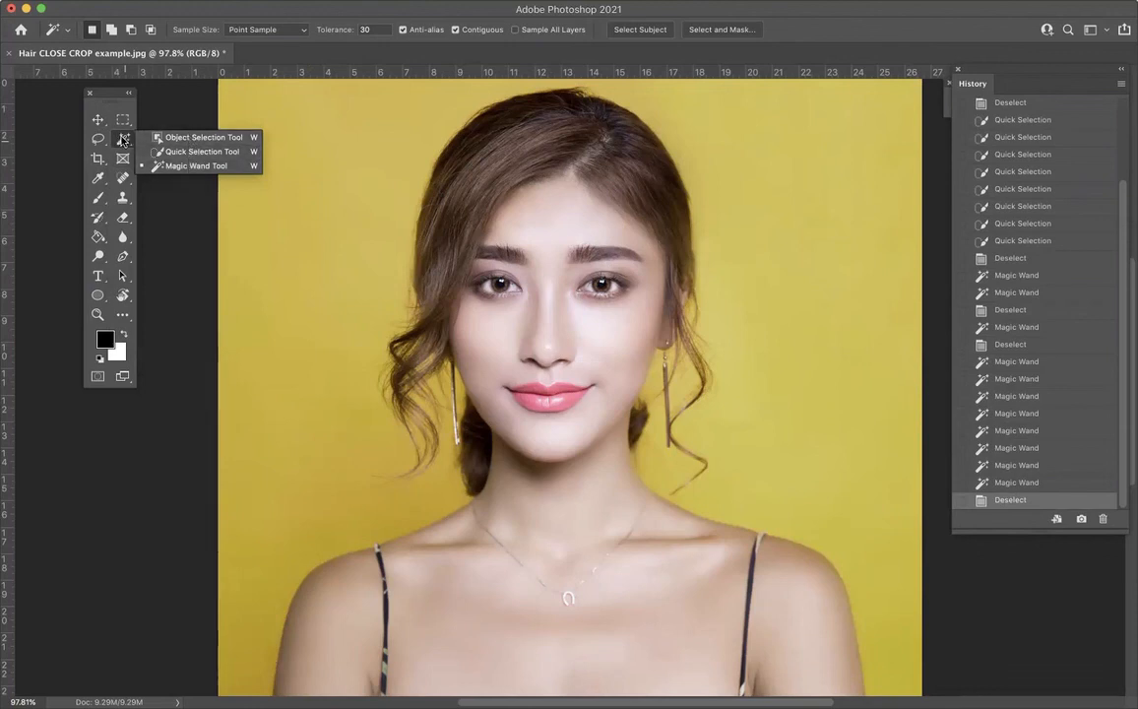
click(124, 142)
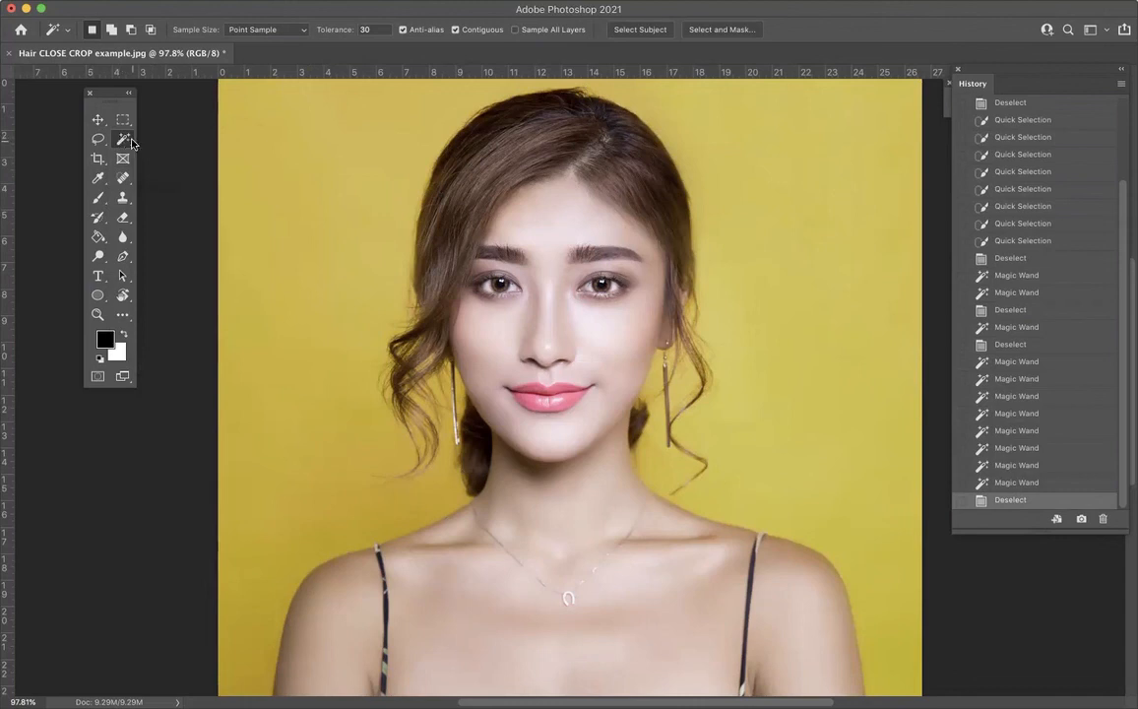